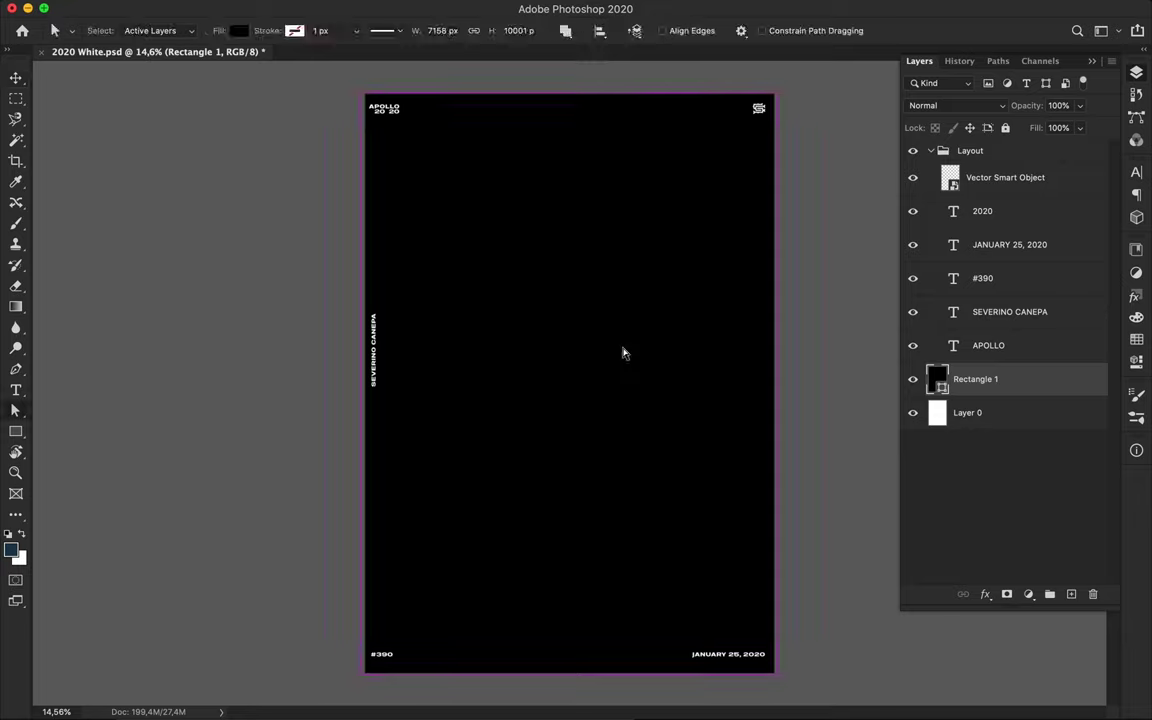
Make the background rectangle magenta and add a white HAPPY text layer.
left_click(238, 31)
left_click(240, 135)
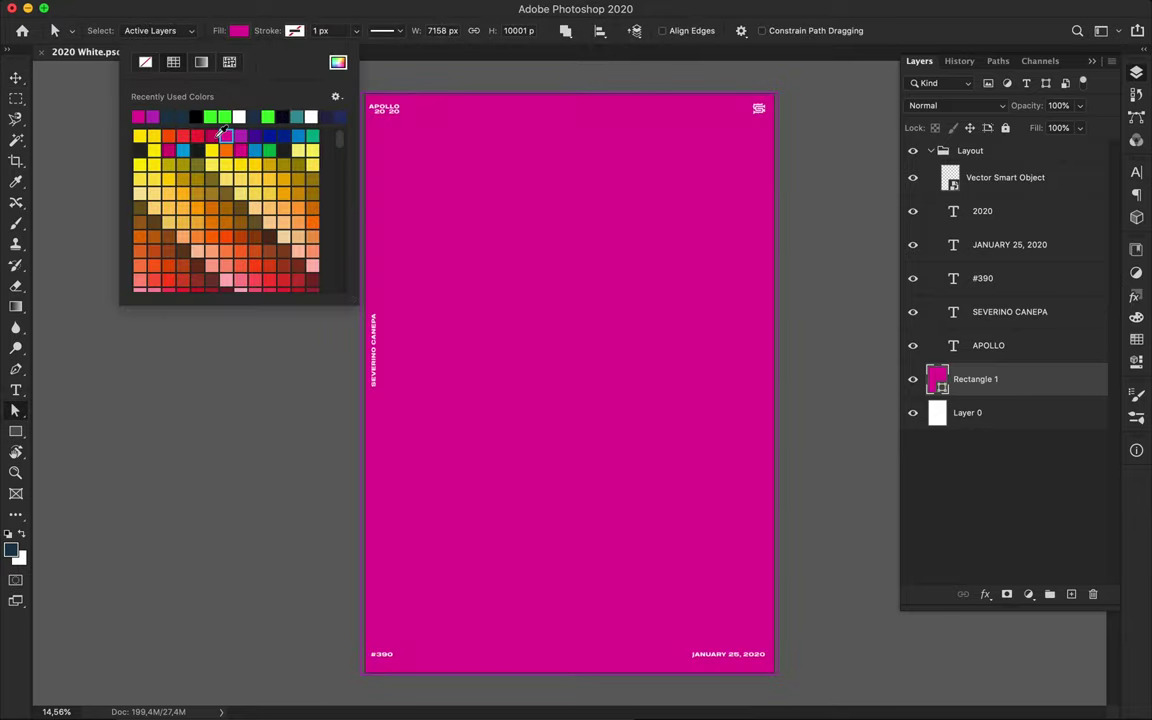
key("v")
key("t")
left_click(512, 220)
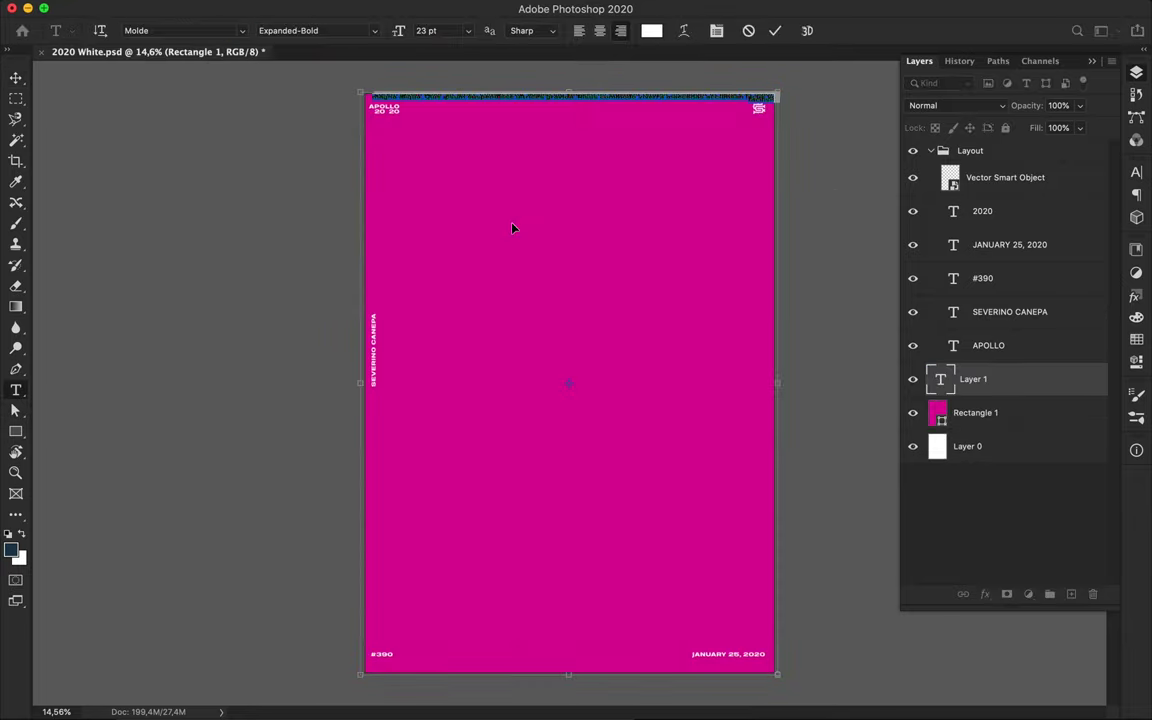
key("Escape")
left_click(458, 244)
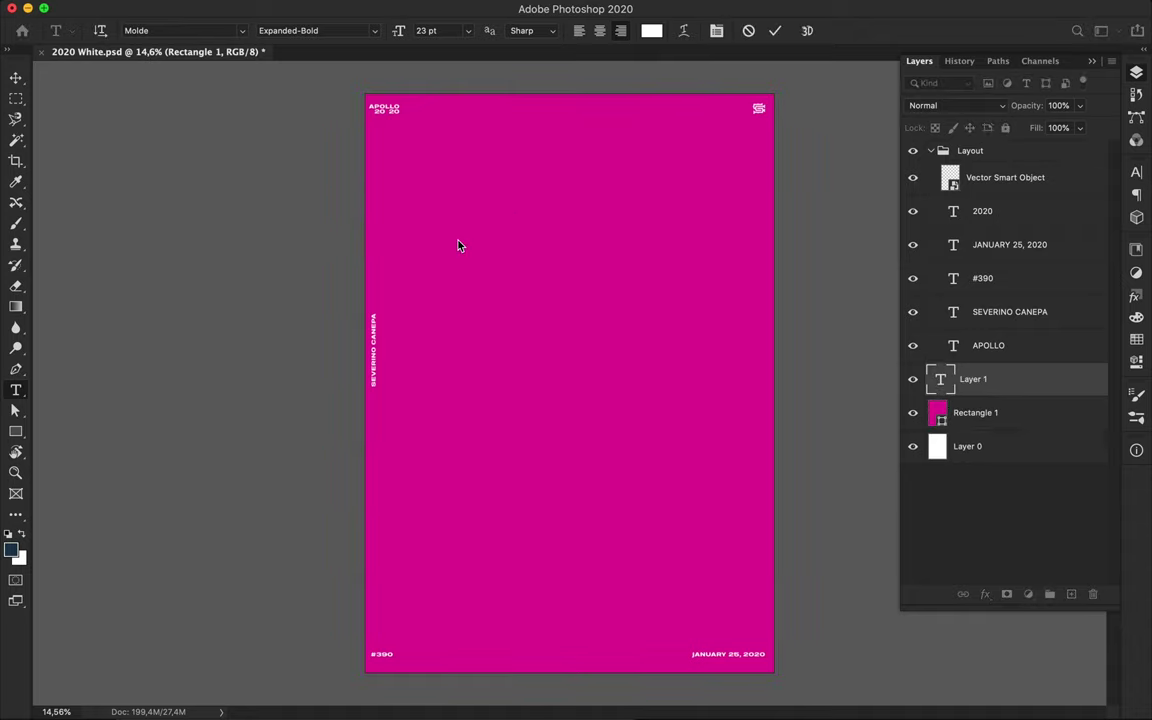
type("HAPPY")
key("ctrl+Return")
Move the HAPPY text up the poster and enlarge it with Free Transform.
key("v")
mouse_move(446, 233)
left_mouse_down()
mouse_move(583, 185)
mouse_move(698, 240)
left_mouse_up()
key("ctrl+t")
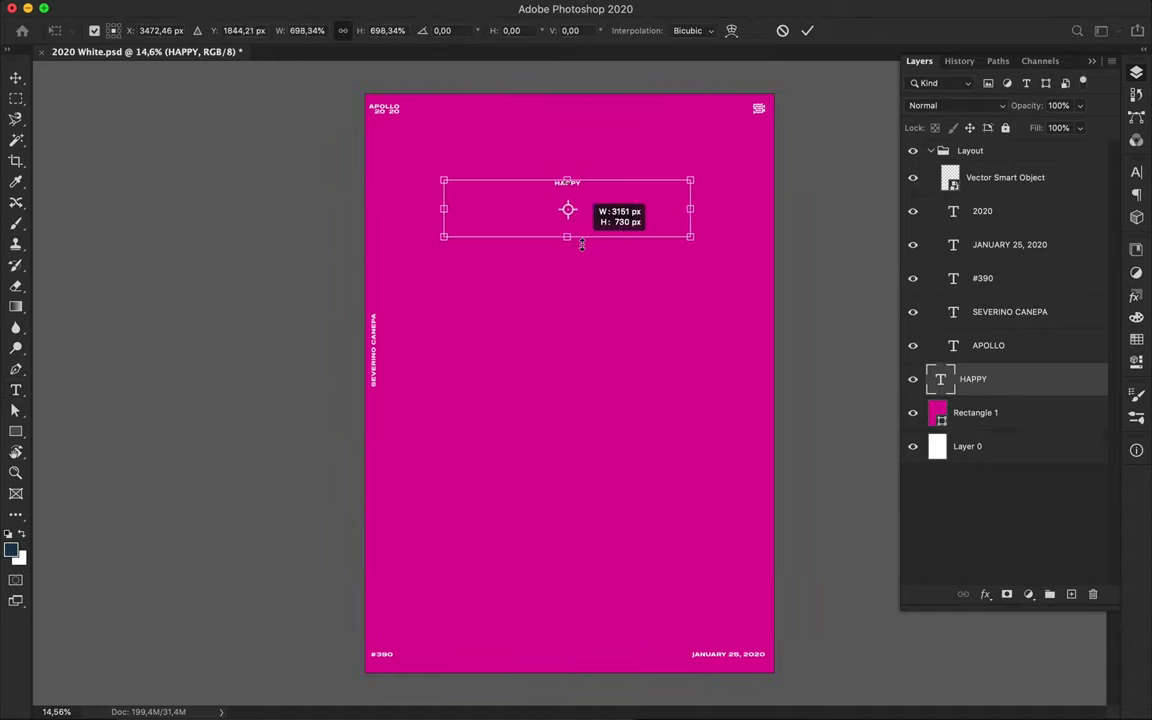
key("Return")
Create the BIRTHDAY line and right-align it under HAPPY.
double_click(597, 208)
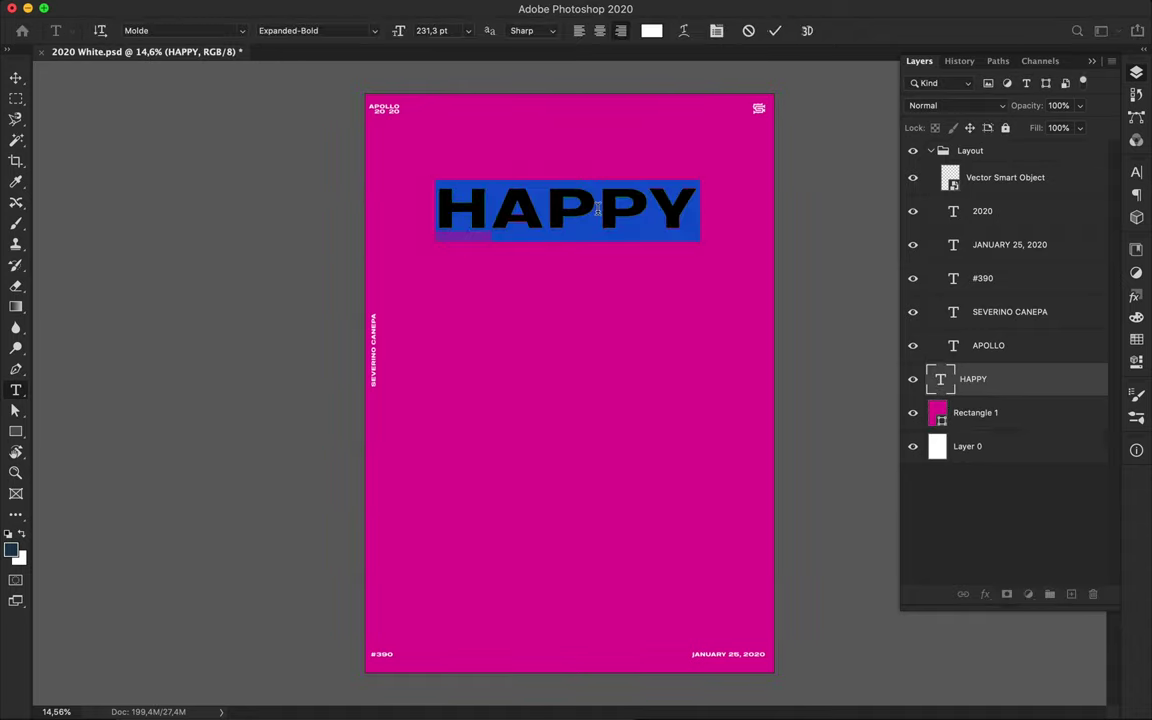
left_click(597, 208)
type("BIRT")
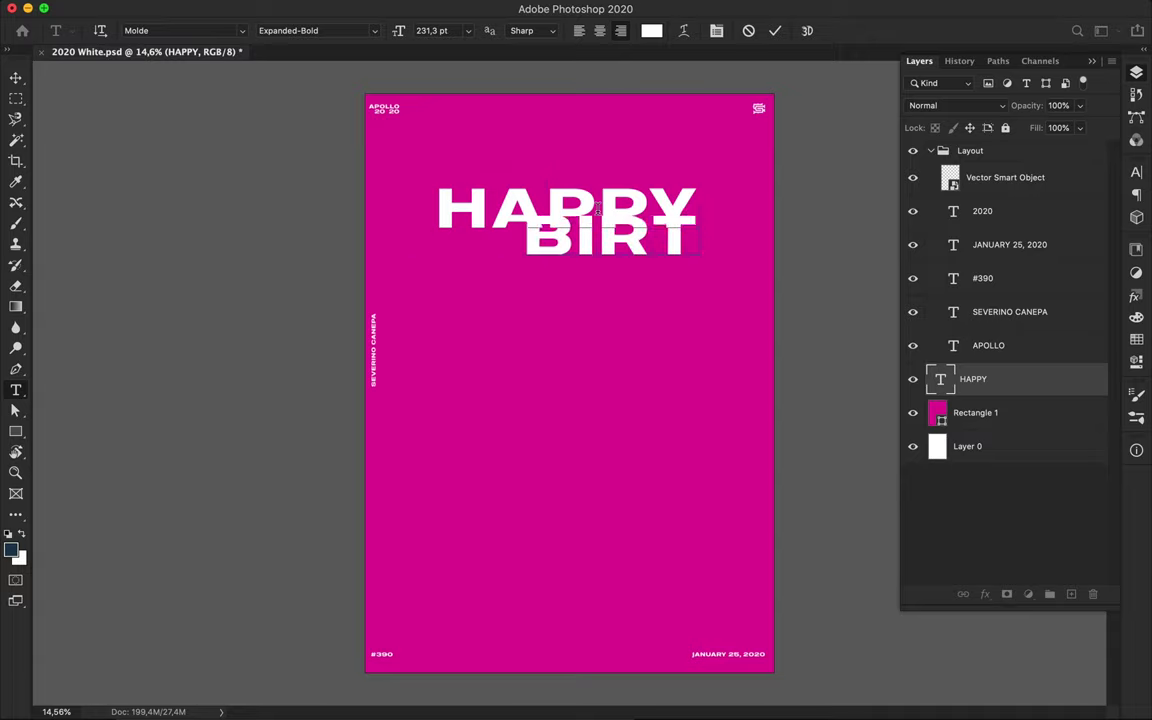
type("HDAY")
left_click_drag(538, 230, 614, 230)
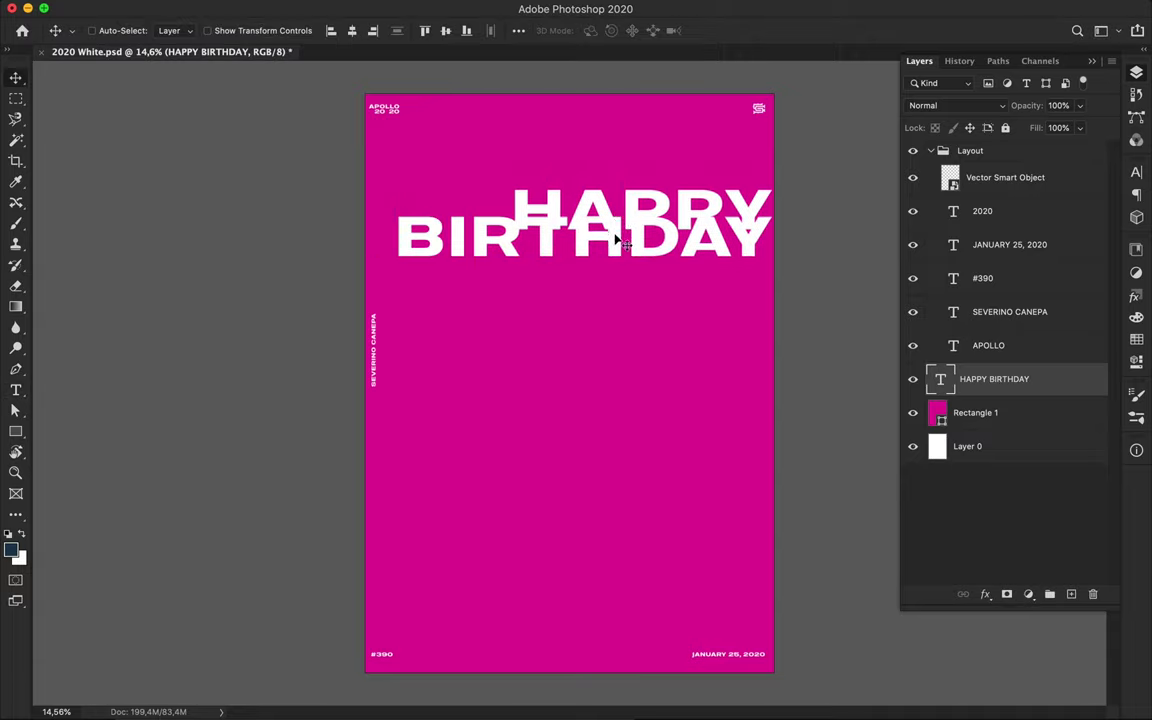
double_click(614, 230)
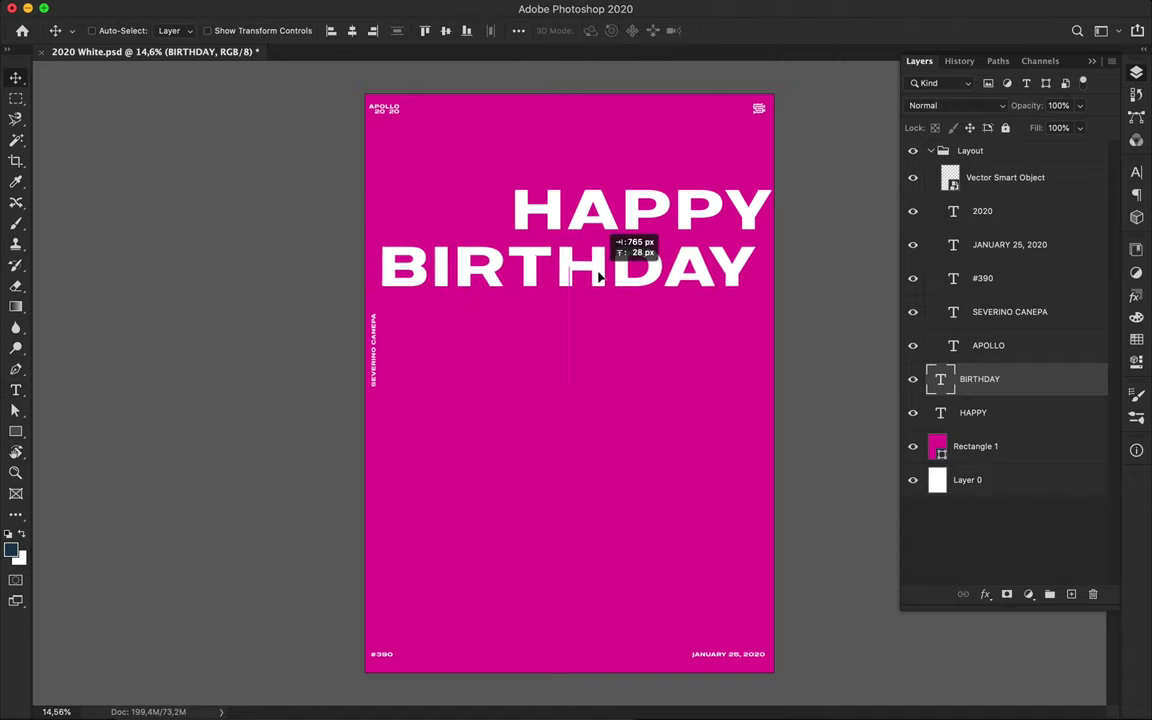
mouse_move(600, 275)
left_mouse_down()
mouse_move(614, 274)
mouse_move(612, 339)
left_mouse_up()
Reword the duplicated line to LOVE and select all three headline layers.
double_click(612, 334)
type("LOVE")
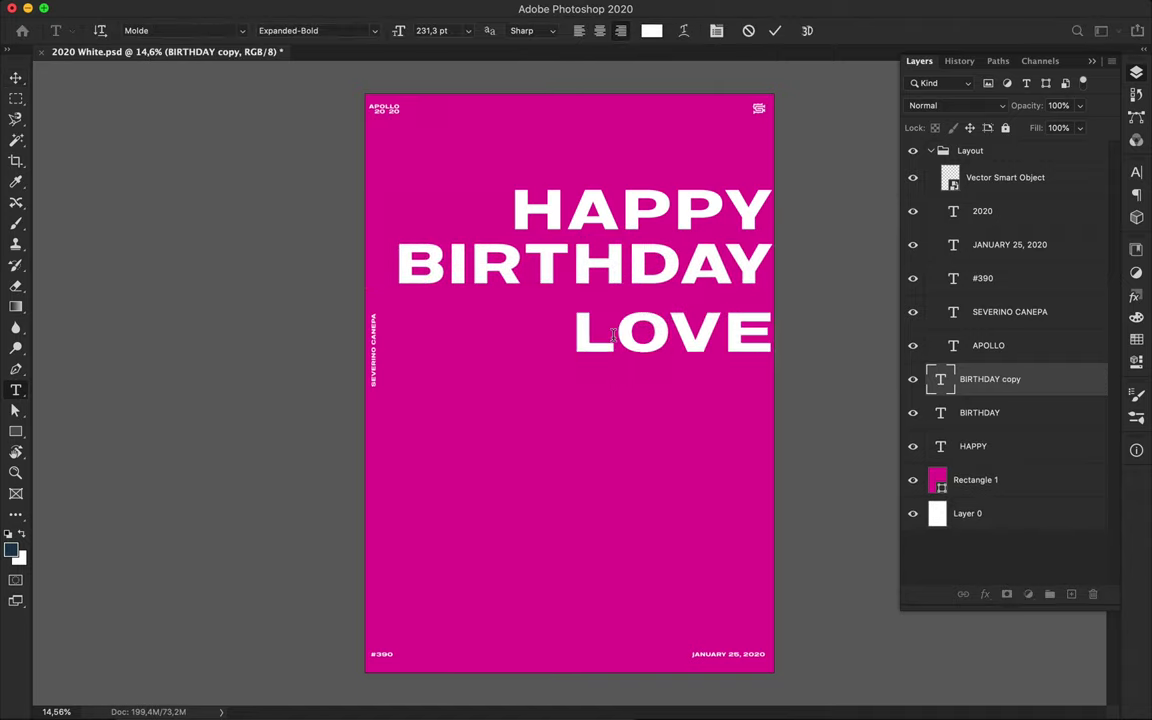
key("Escape")
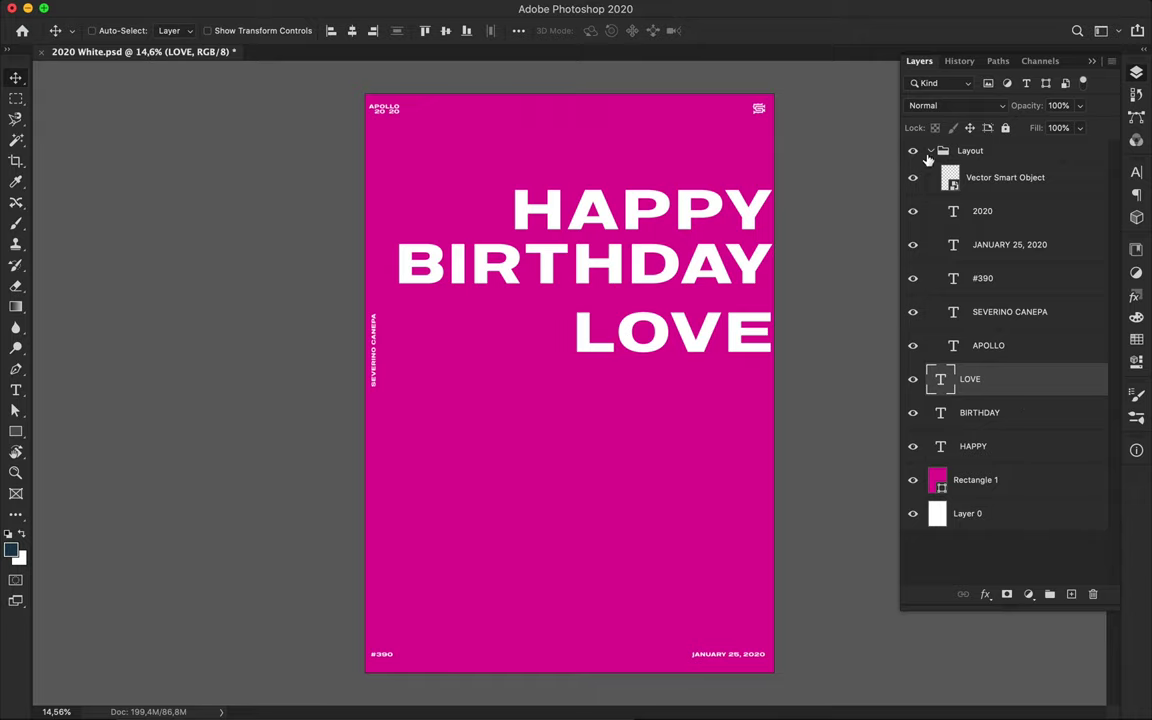
left_click(929, 152)
left_click(990, 245, "shift")
Recolour HAPPY, BIRTHDAY and LOVE purple (#621ae5) and shift them slightly left.
key("a")
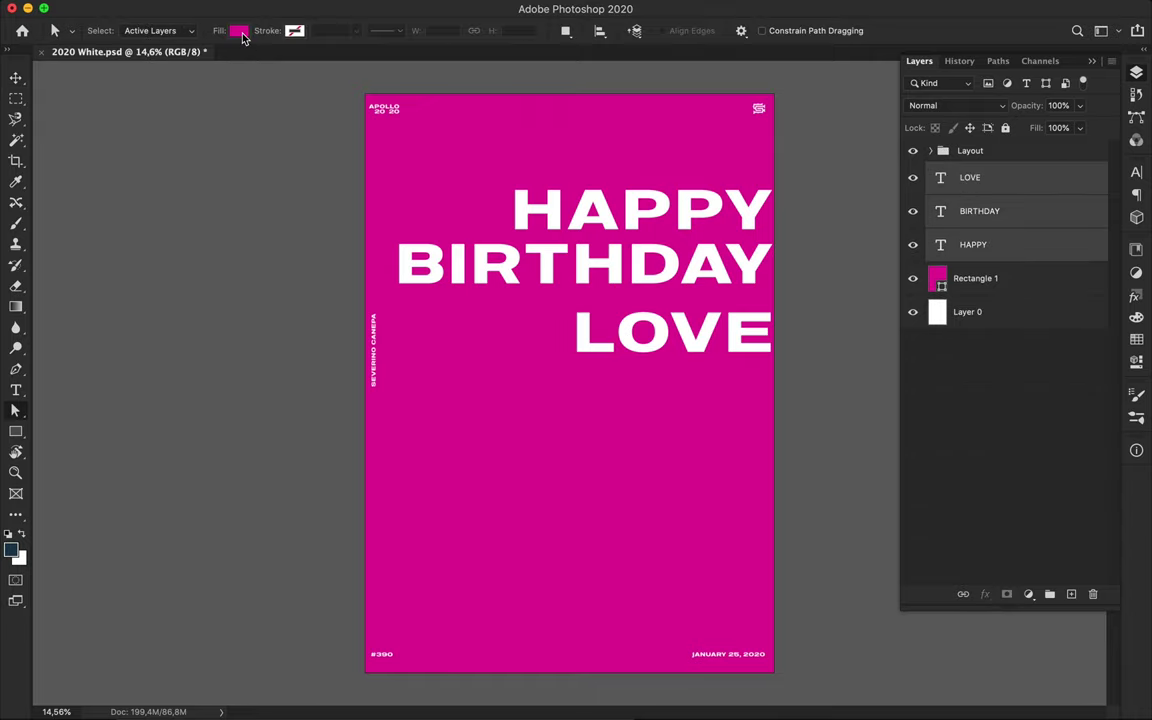
key("t")
left_click(653, 33)
left_click(450, 175)
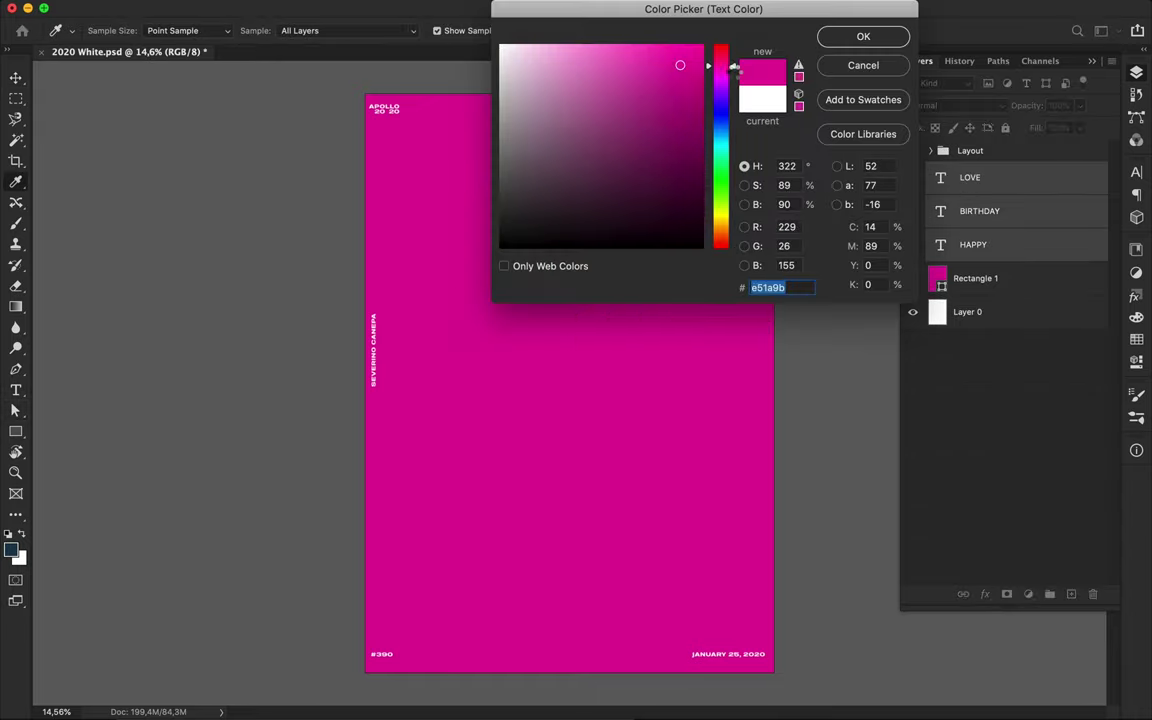
left_click_drag(733, 66, 735, 104)
left_click(860, 36)
key("v")
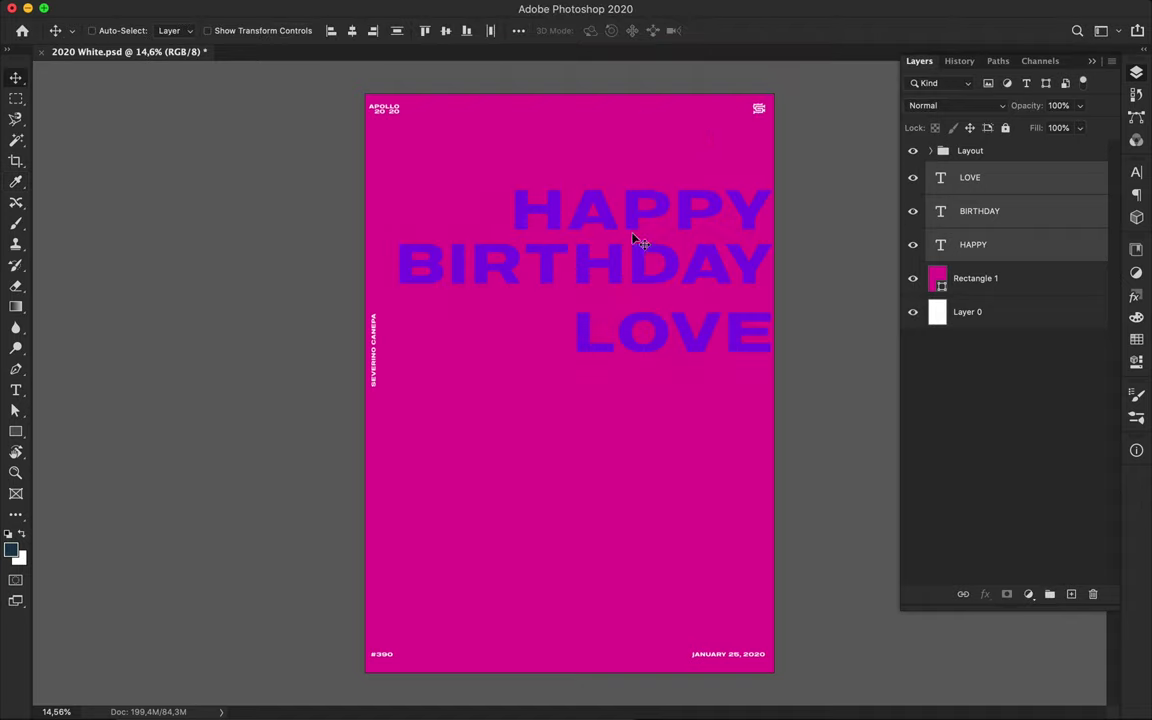
left_click_drag(575, 286, 567, 286)
Scroll the Character panel's font list, live-previewing typefaces like nevis Bold on the headline.
left_click(1136, 172)
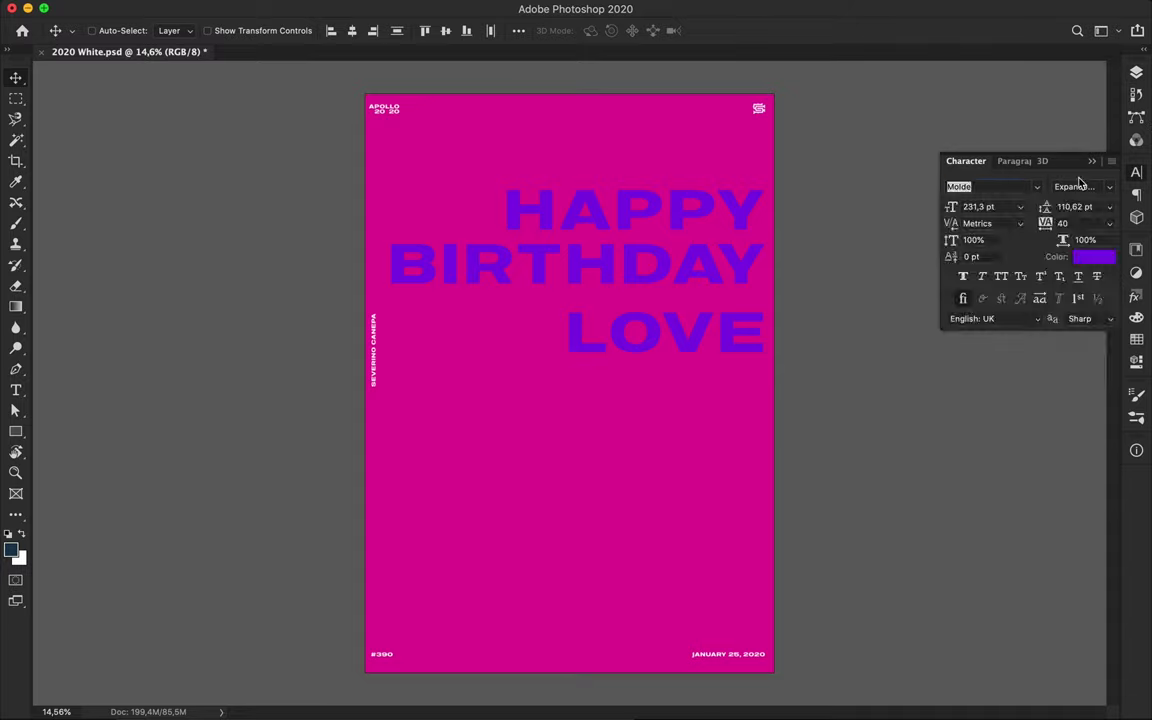
left_click(1037, 186)
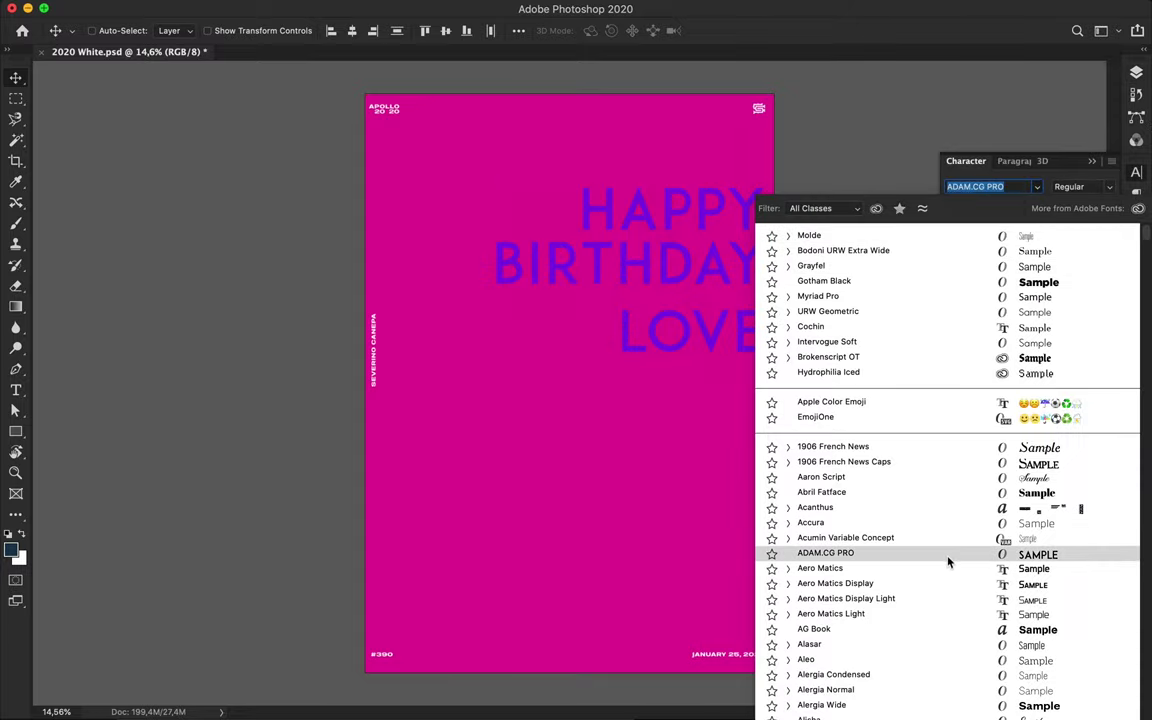
scroll(949, 599, "down", 10)
scroll(949, 610, "down", 15)
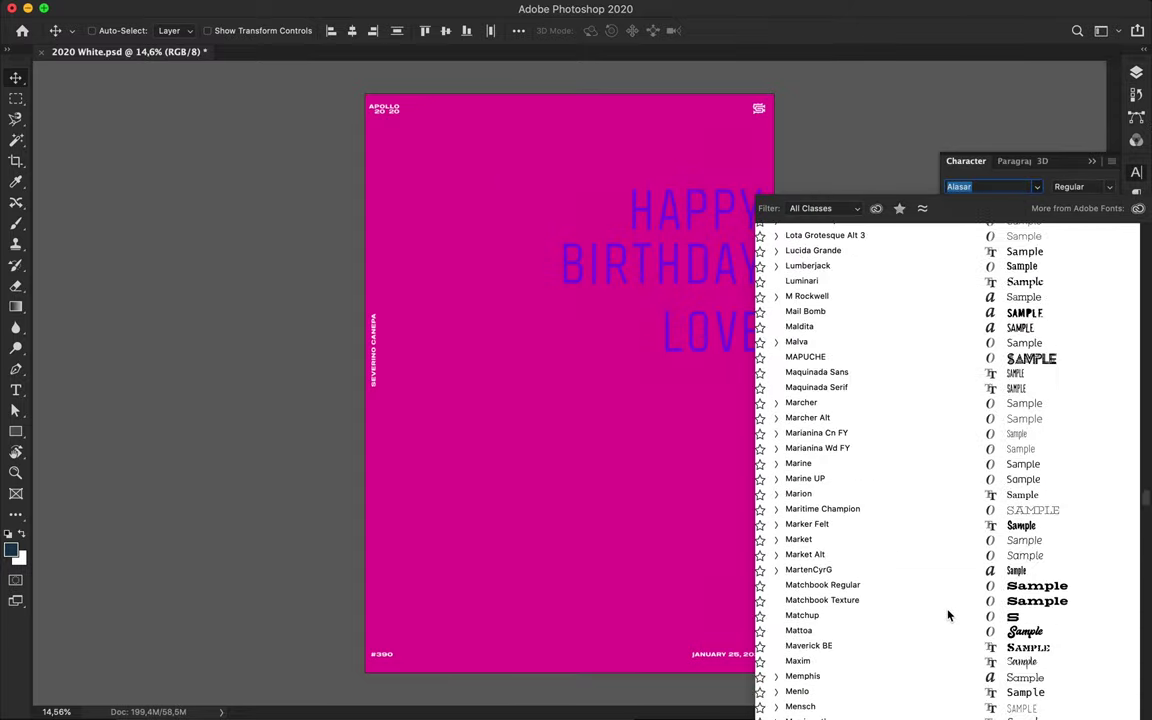
scroll(949, 615, "down", 15)
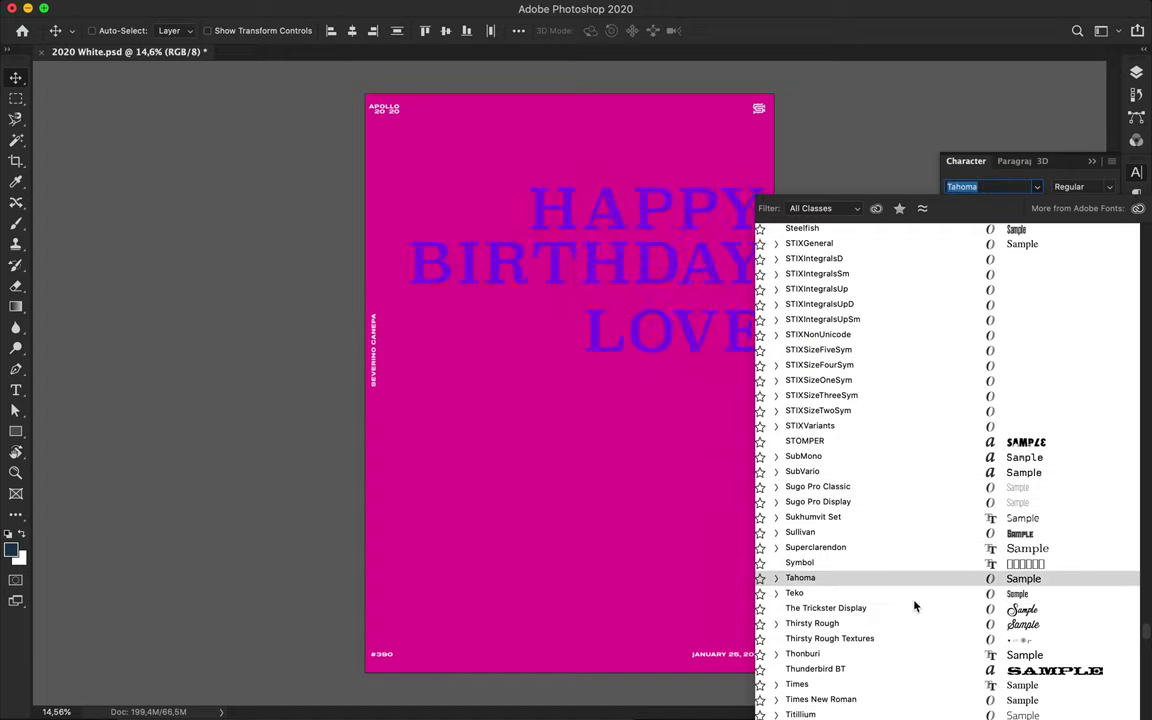
scroll(938, 617, "down", 2)
scroll(938, 617, "down", 5)
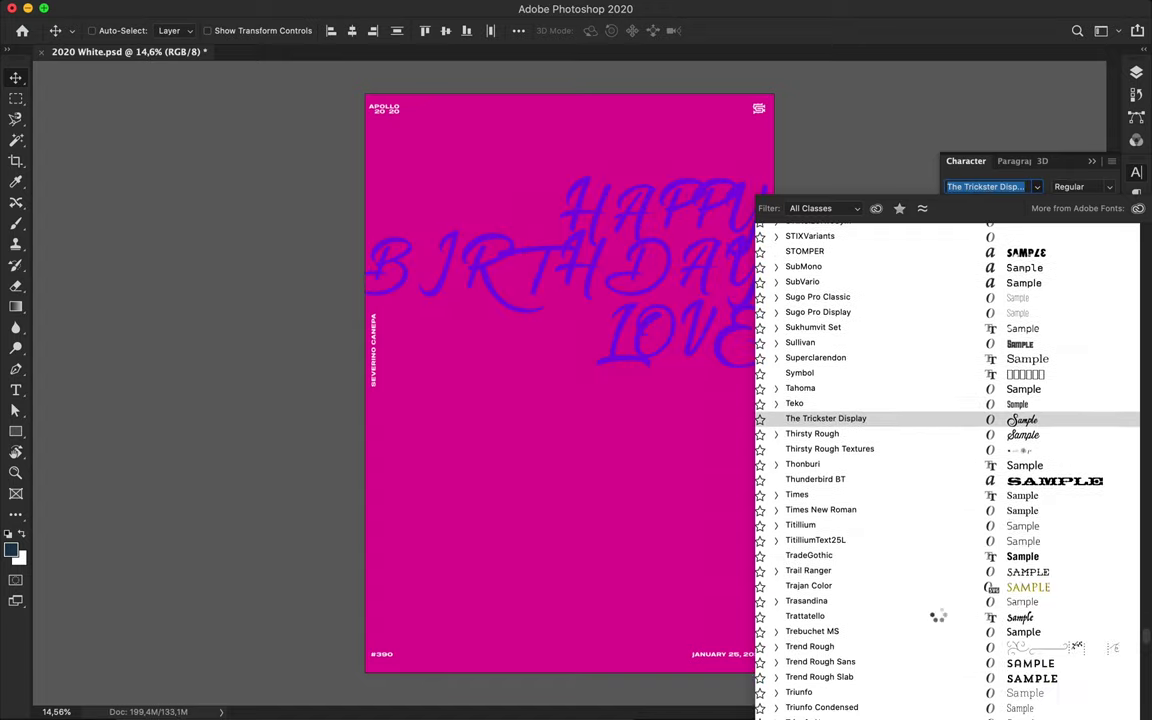
scroll(938, 617, "down", 3)
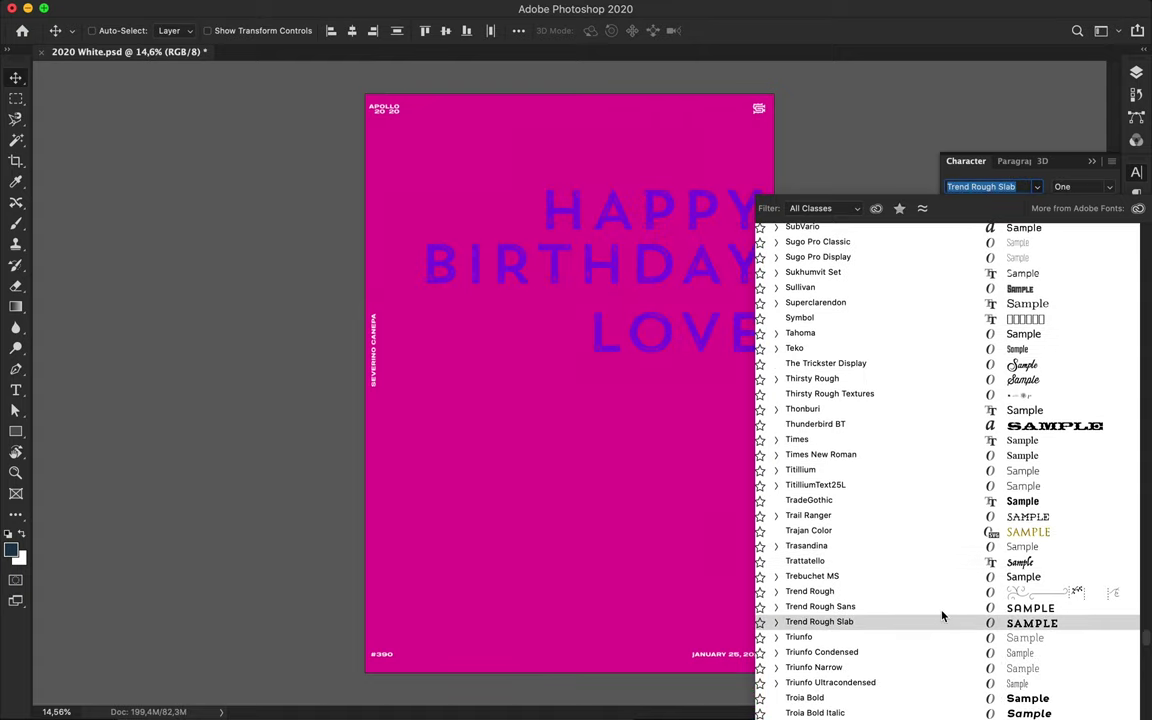
scroll(941, 620, "down", 3)
scroll(941, 650, "down", 2)
scroll(941, 655, "down", 3)
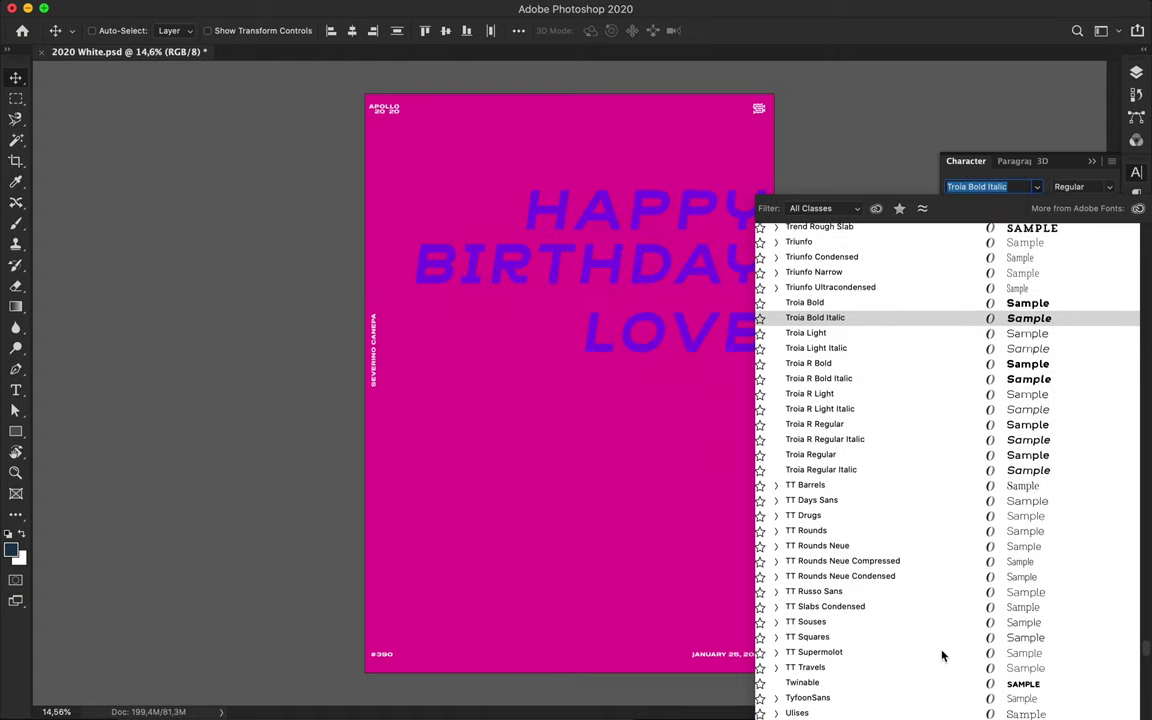
scroll(941, 655, "down", 5)
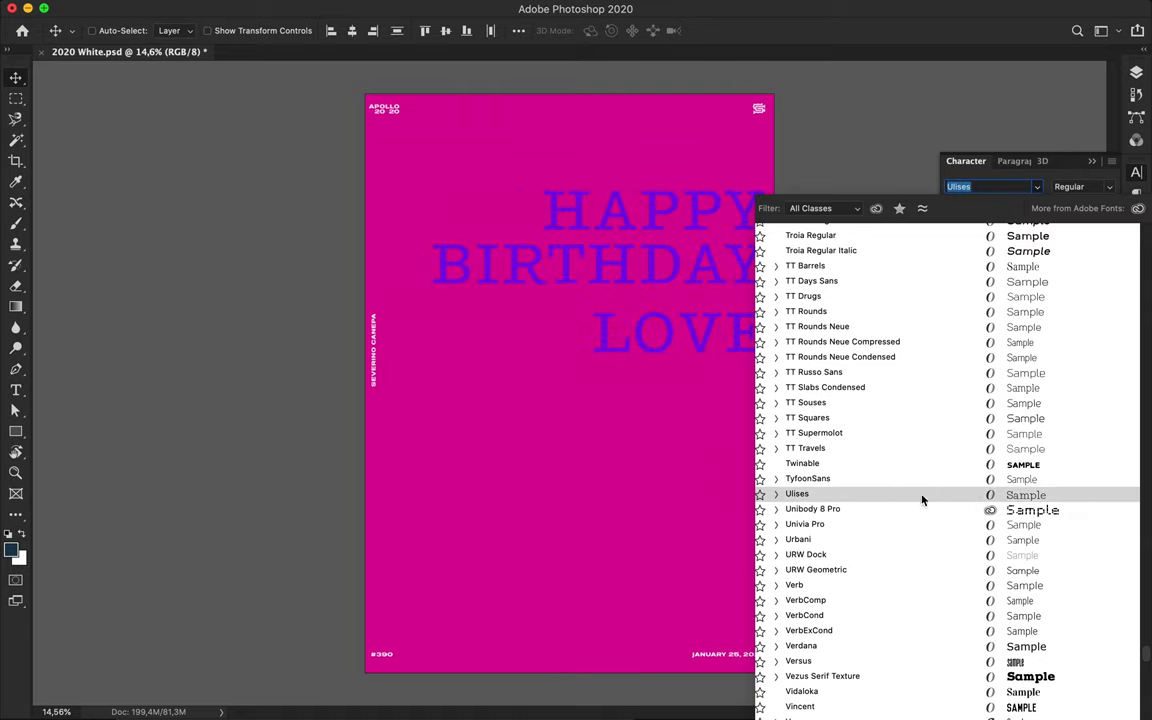
scroll(936, 664, "down", 1)
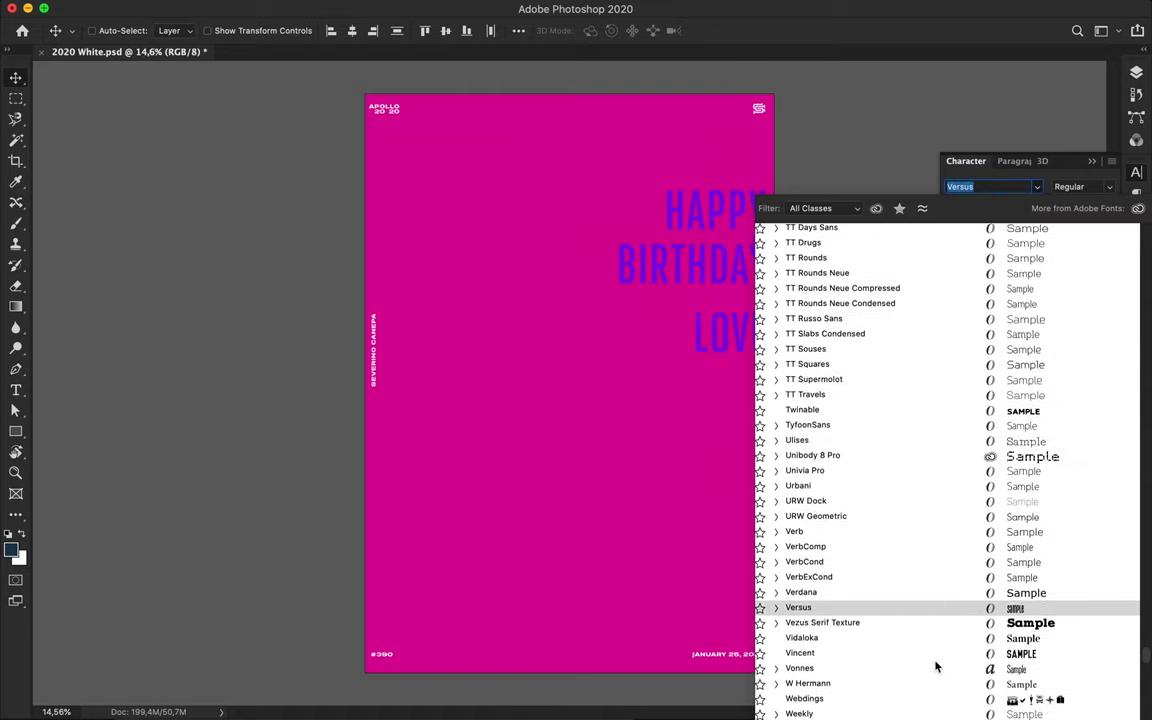
scroll(936, 660, "down", 2)
scroll(938, 658, "down", 3)
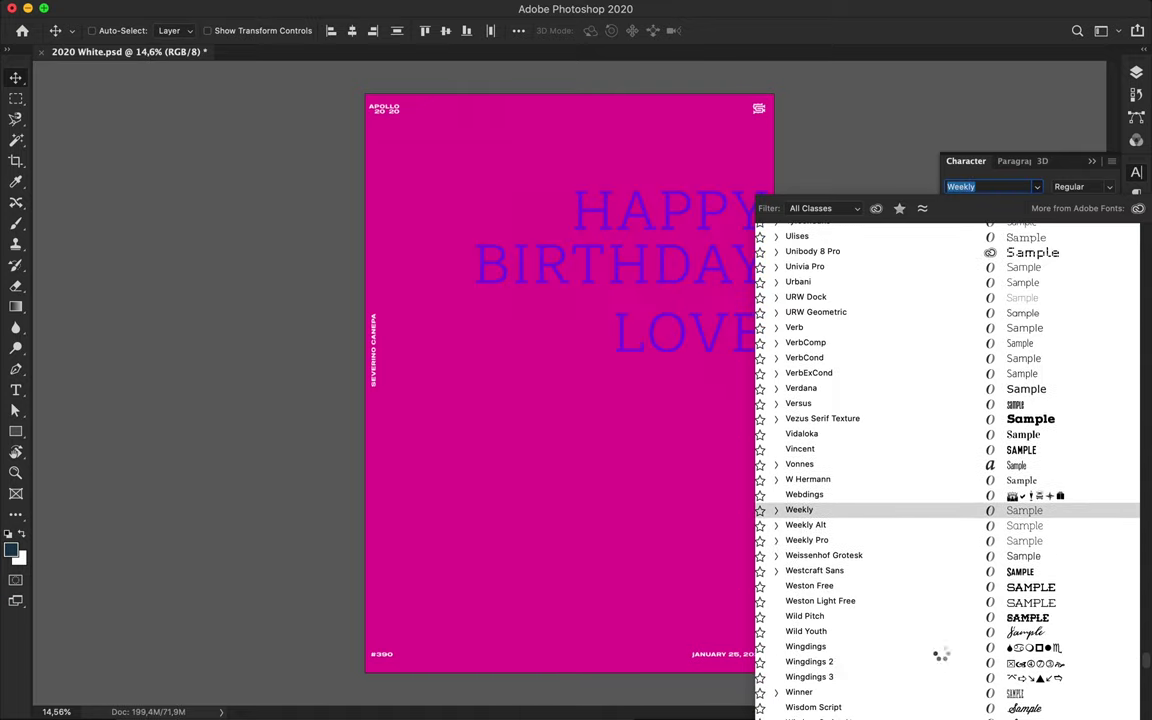
scroll(940, 656, "down", 3)
scroll(940, 656, "down", 3)
scroll(940, 656, "down", 1)
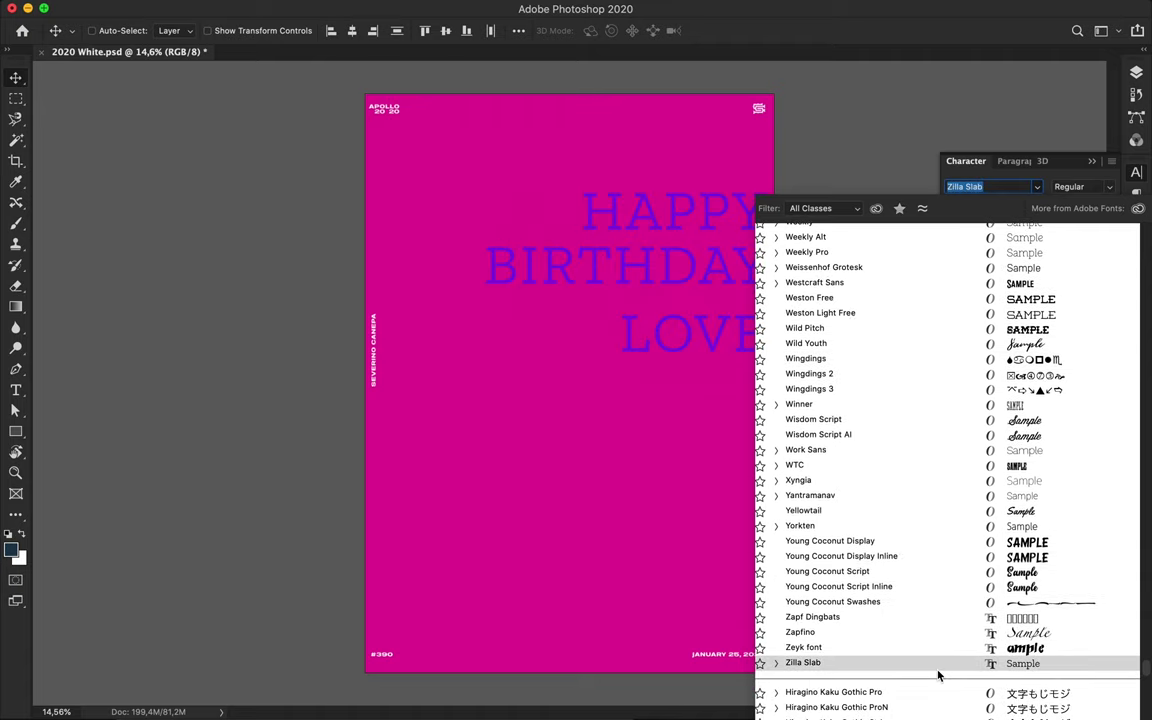
scroll(936, 527, "up", 10)
scroll(936, 527, "up", 5)
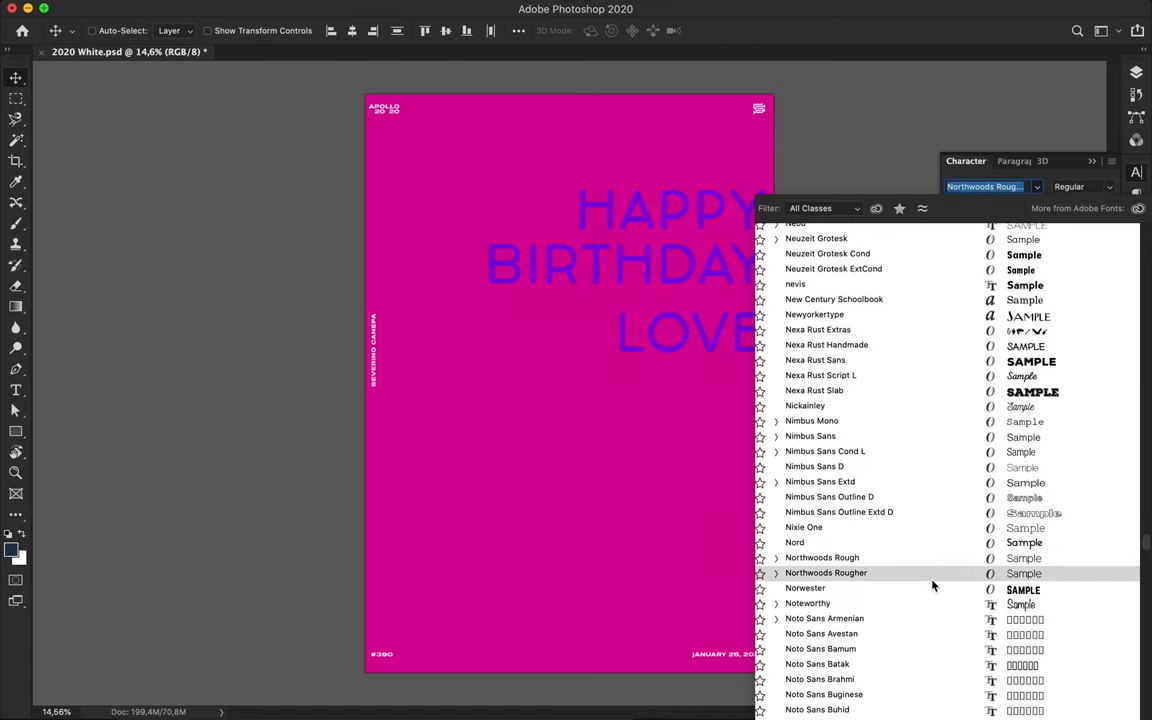
scroll(932, 587, "up", 1)
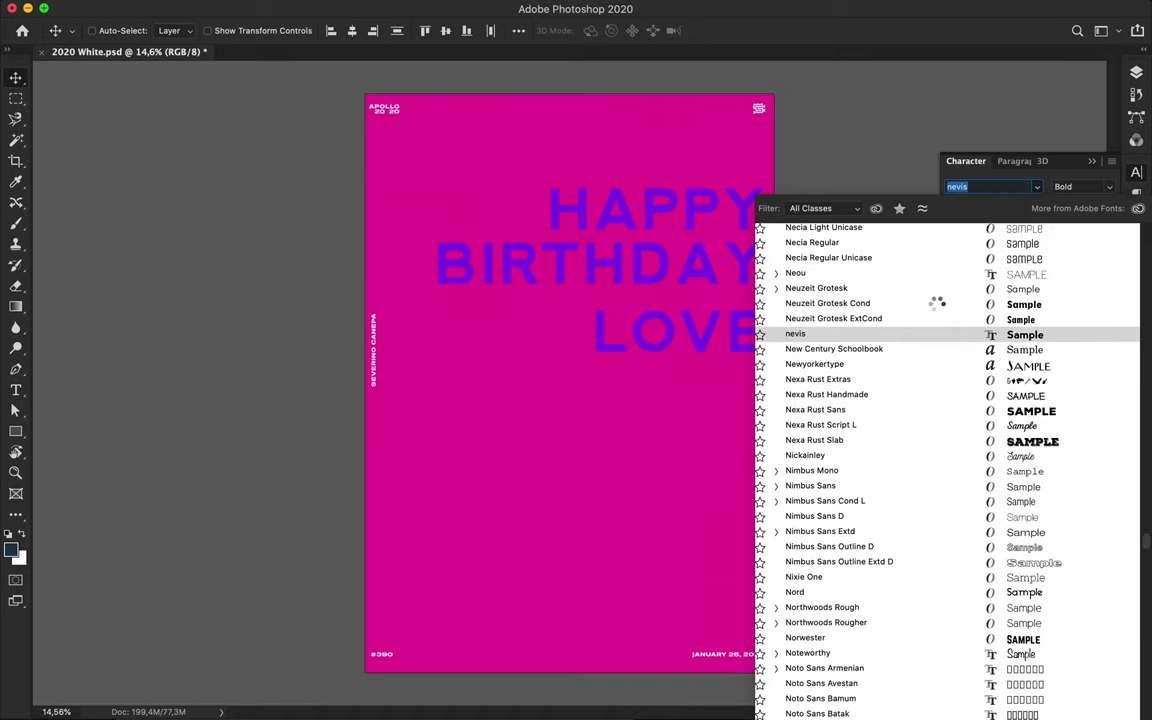
Apply Neou, then open Adobe Fonts' active-fonts page through the Creative Cloud app.
left_click(932, 279)
left_click(463, 694)
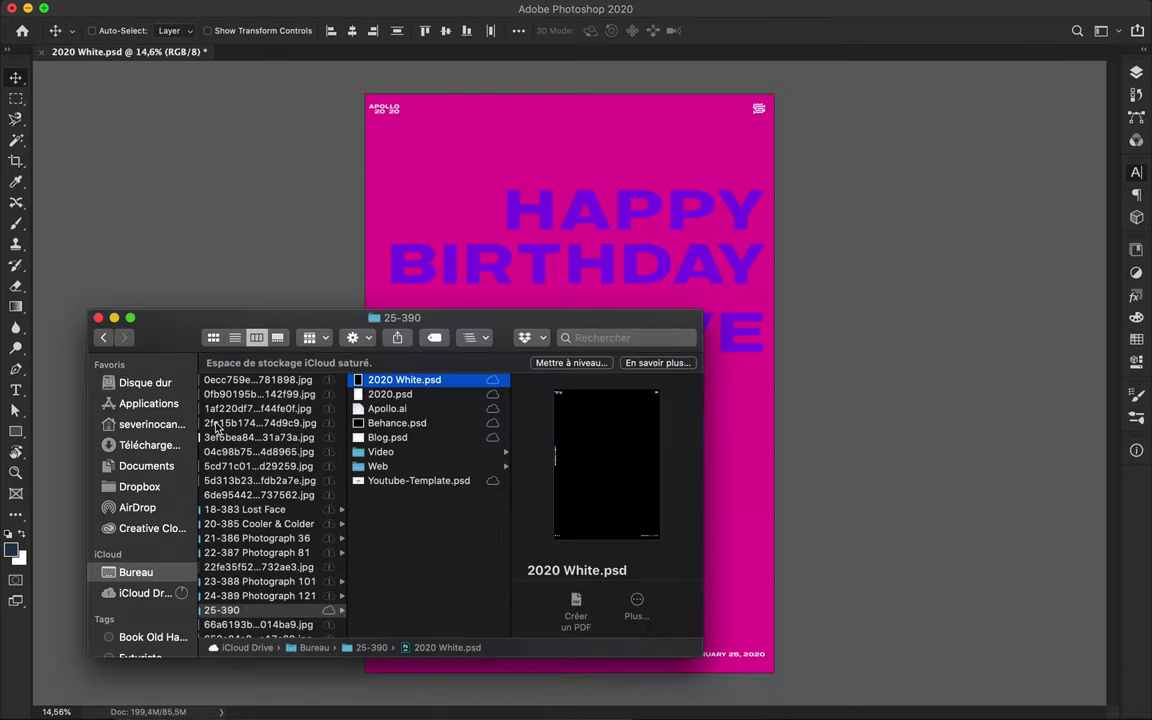
left_click(149, 403)
left_click(268, 388)
double_click(440, 360)
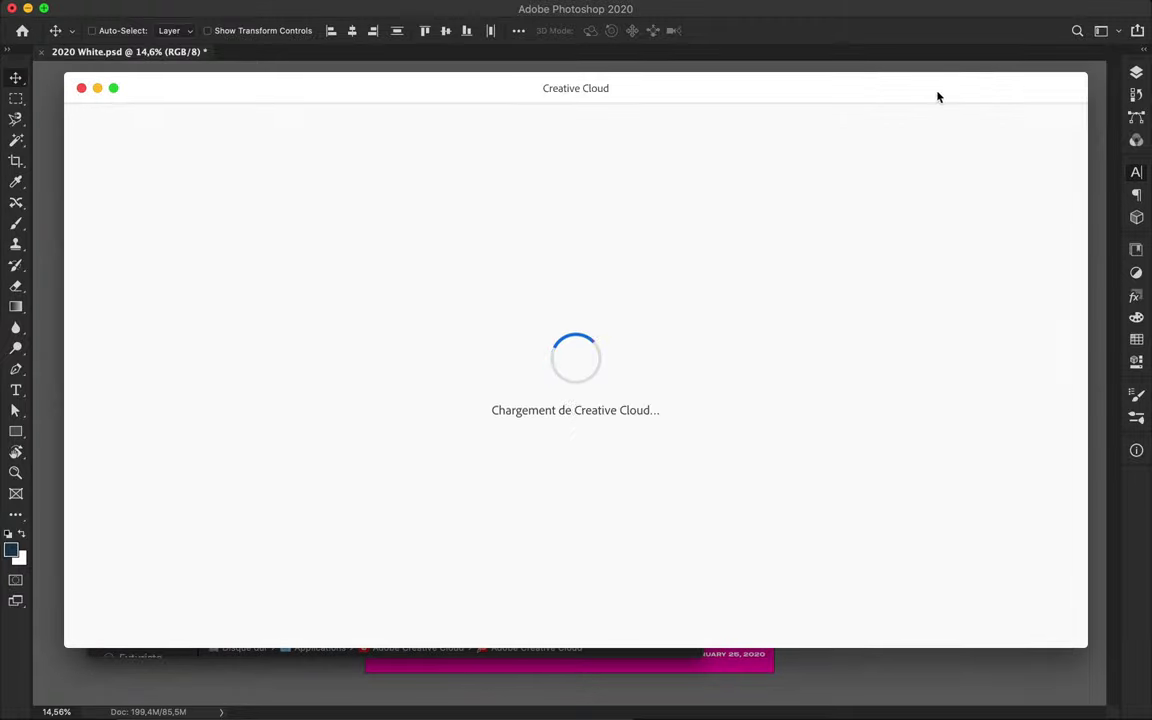
left_click(974, 87)
left_click(816, 454)
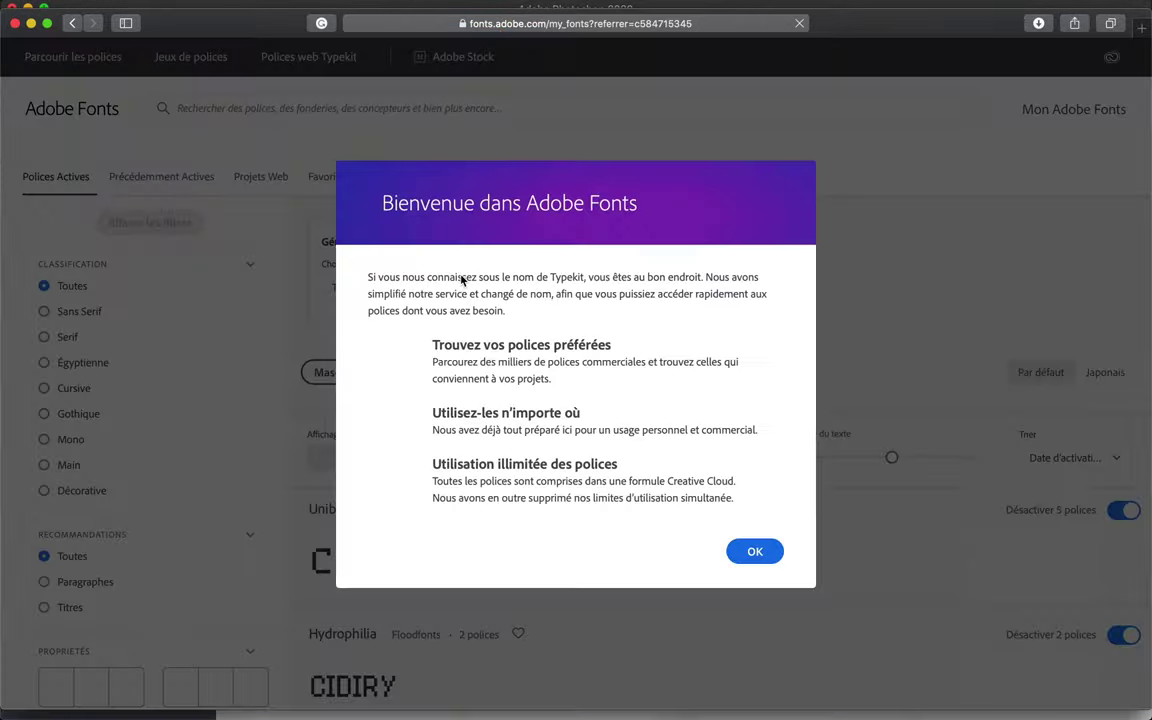
Filter the active fonts to Mono and preview them with the quick brown fox sample text.
left_click(760, 546)
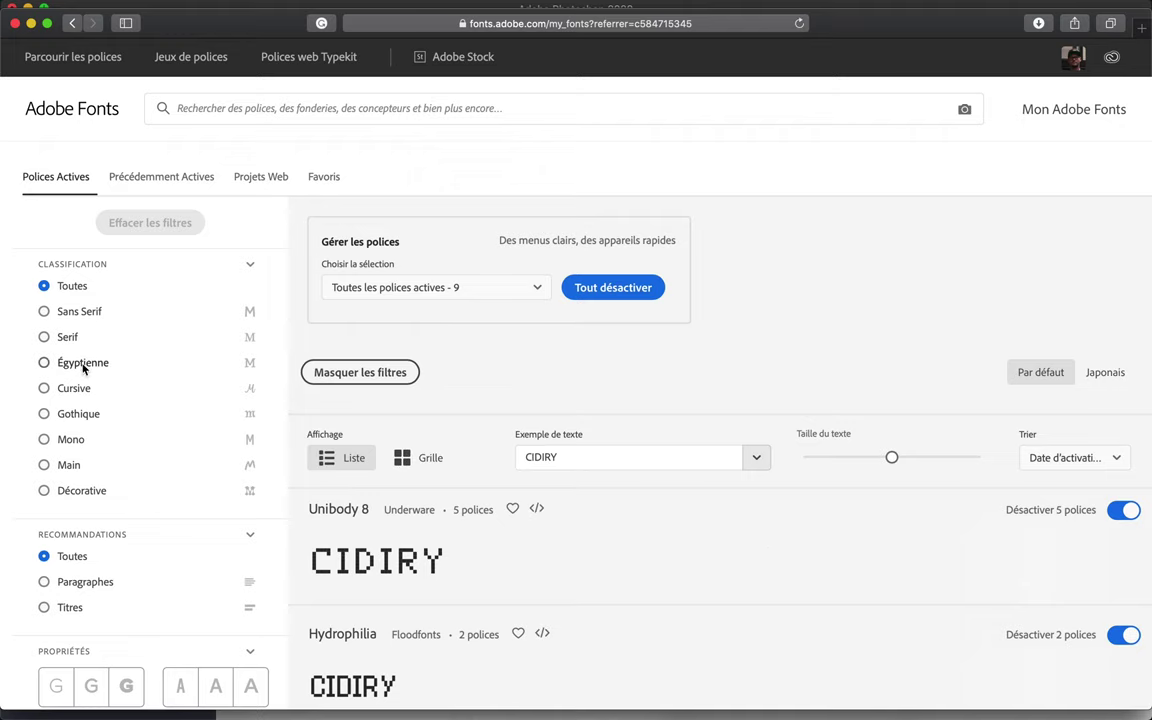
scroll(98, 386, "down", 3)
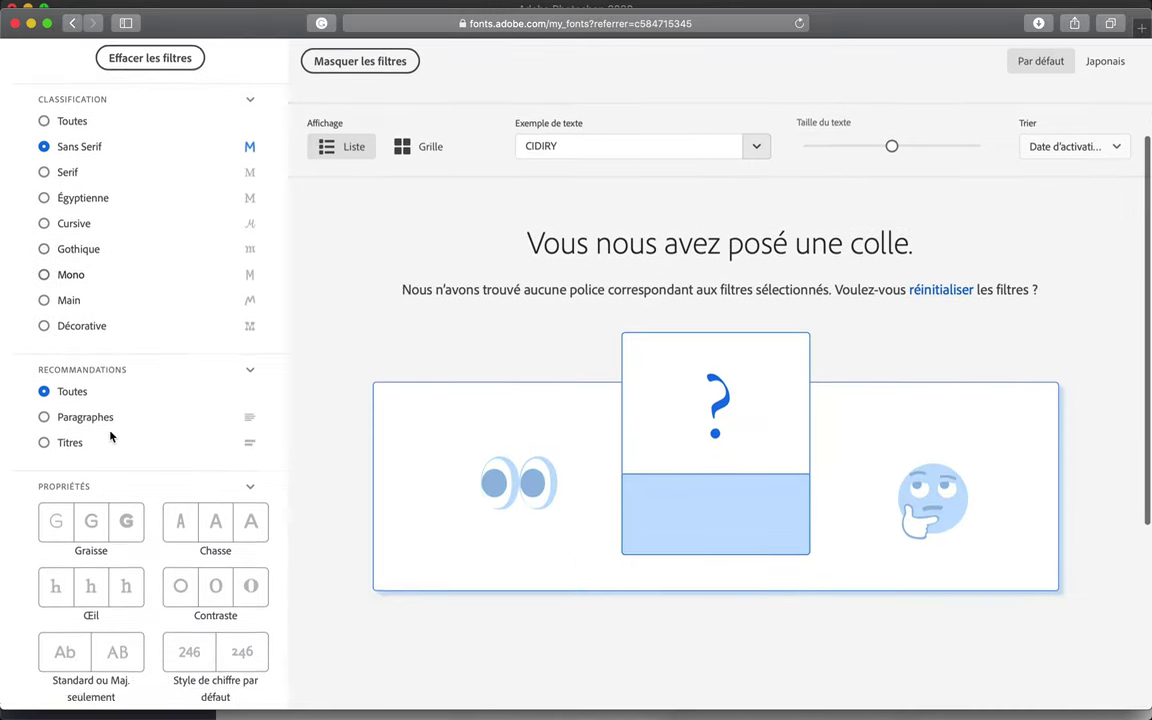
scroll(98, 386, "up", 1)
left_click(214, 325)
scroll(389, 272, "down", 5)
scroll(389, 273, "up", 5)
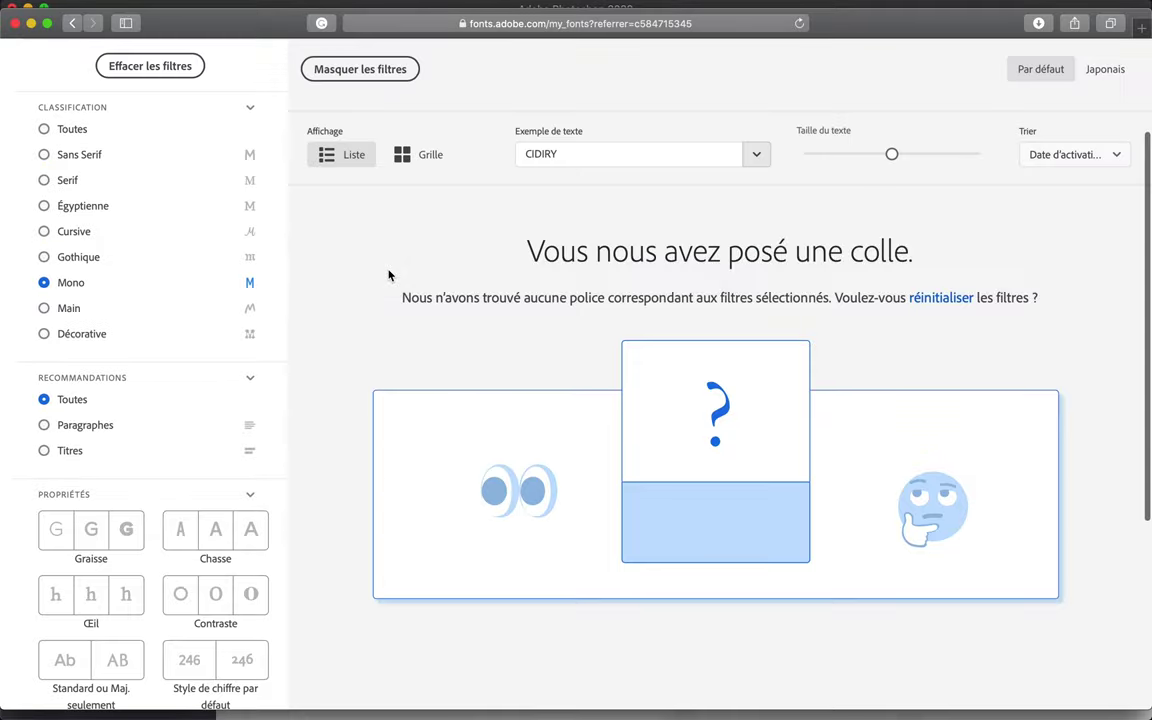
left_click(82, 285)
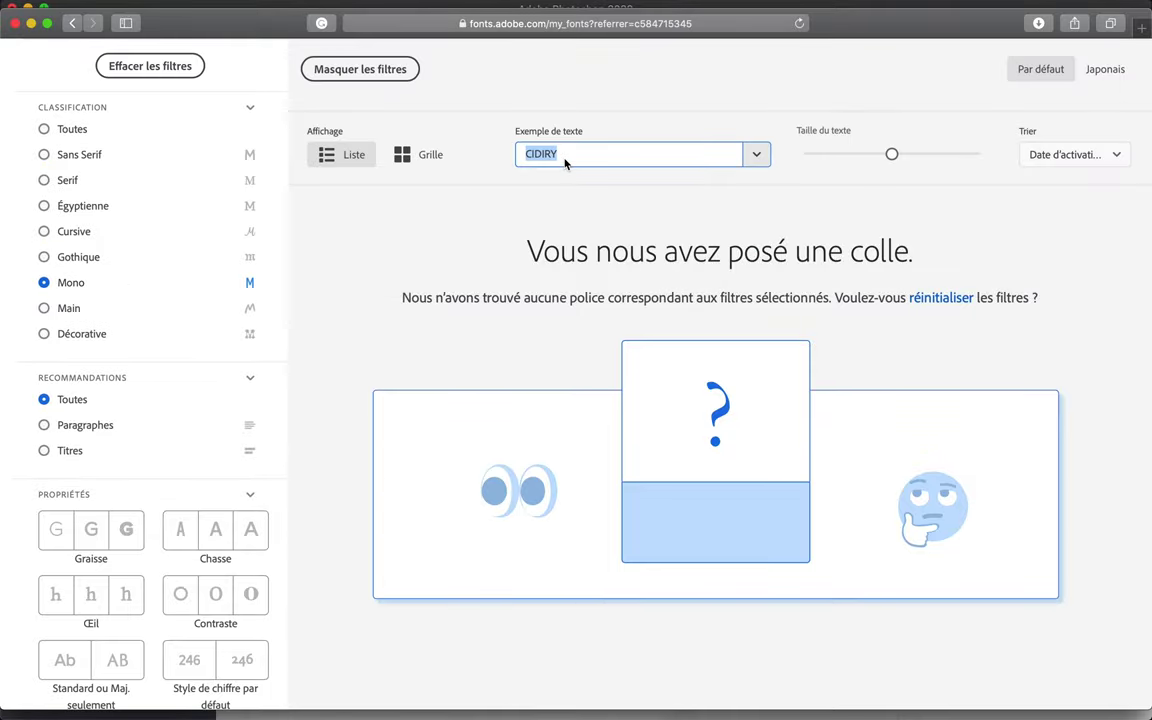
left_click(756, 154)
scroll(676, 298, "down", 2)
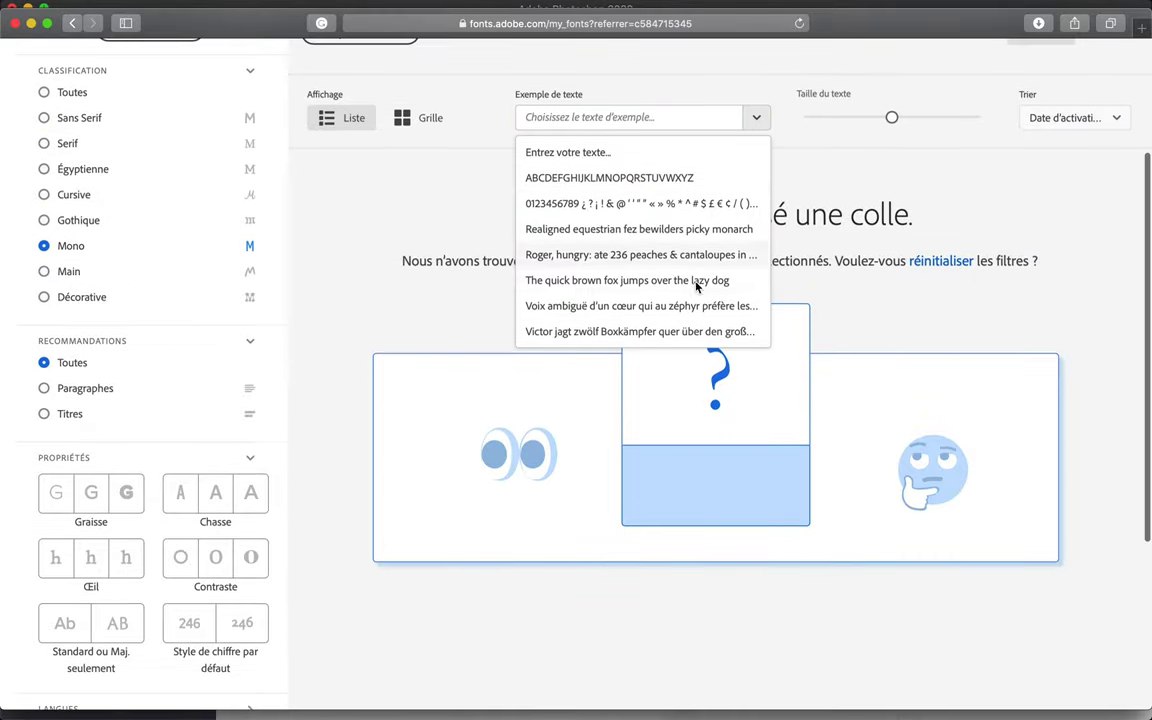
left_click(676, 288)
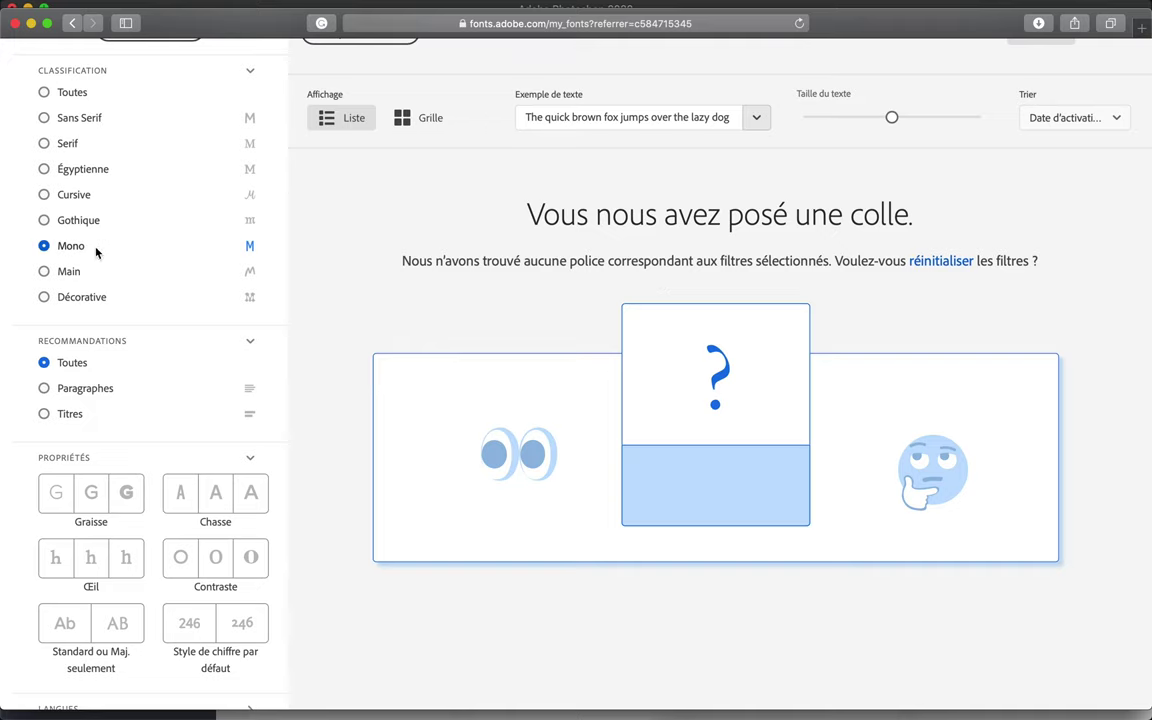
scroll(851, 261, "up", 3)
Try the Gothique and Mono classification filters, then reset to all active fonts.
left_click(43, 359)
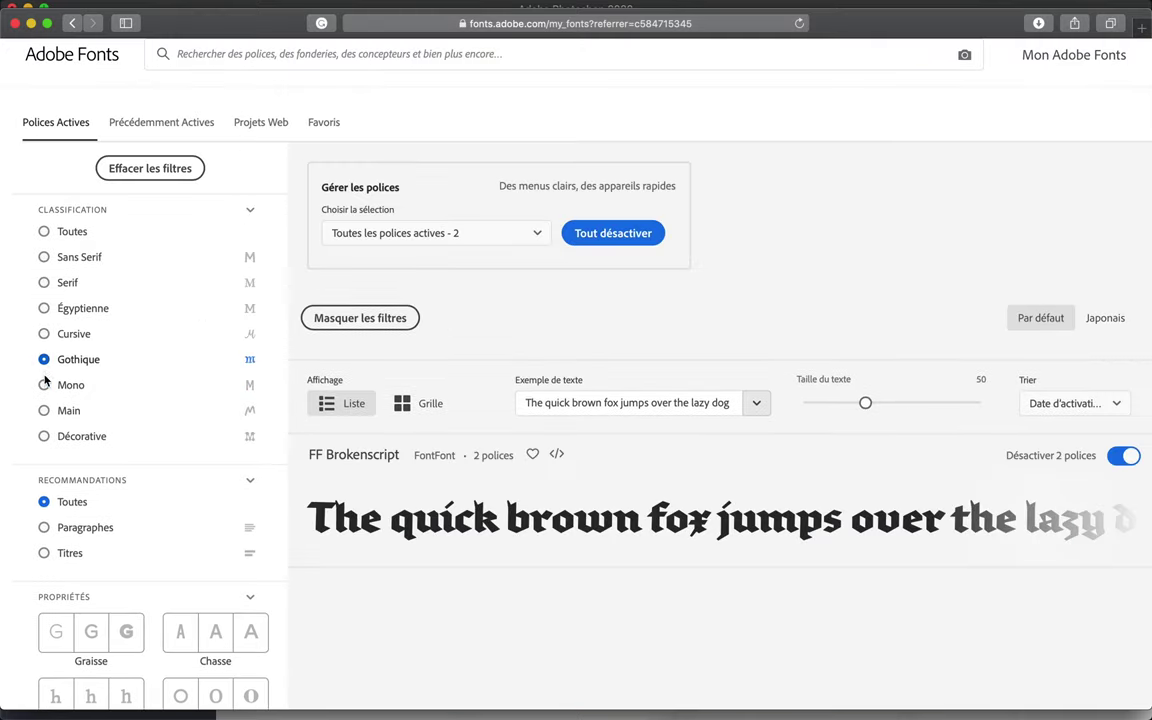
left_click(44, 385)
scroll(172, 373, "up", 2)
left_click(163, 226)
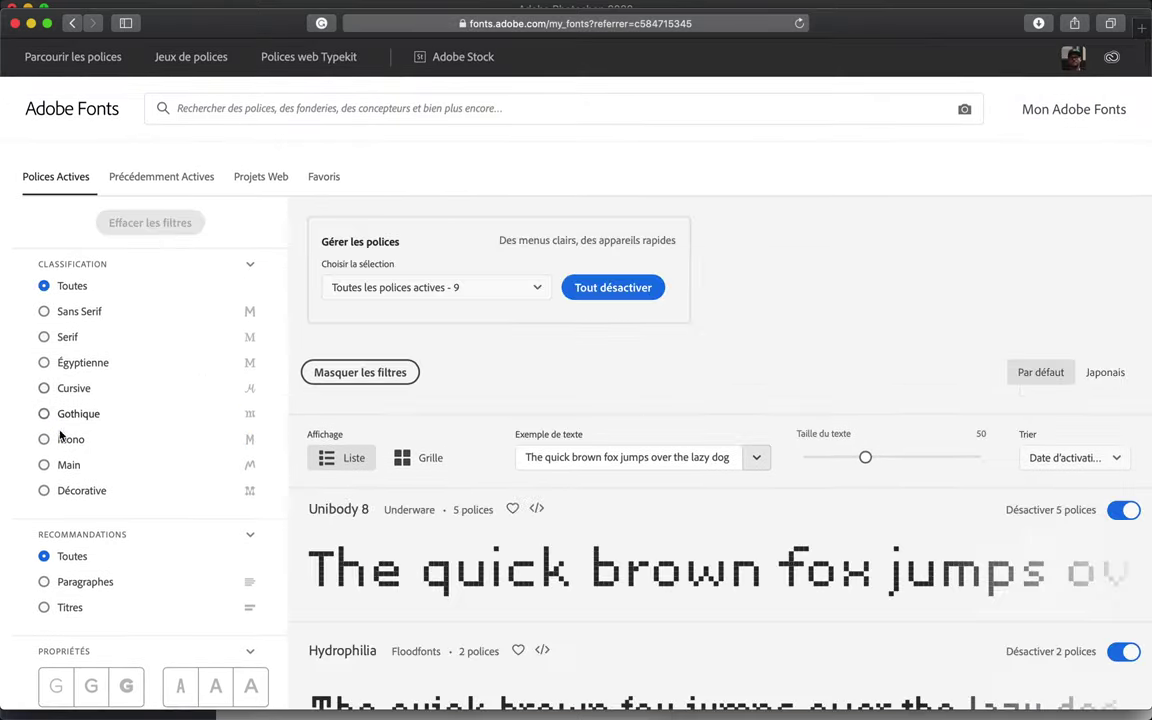
left_click(110, 439)
scroll(139, 429, "down", 1)
left_click(940, 407)
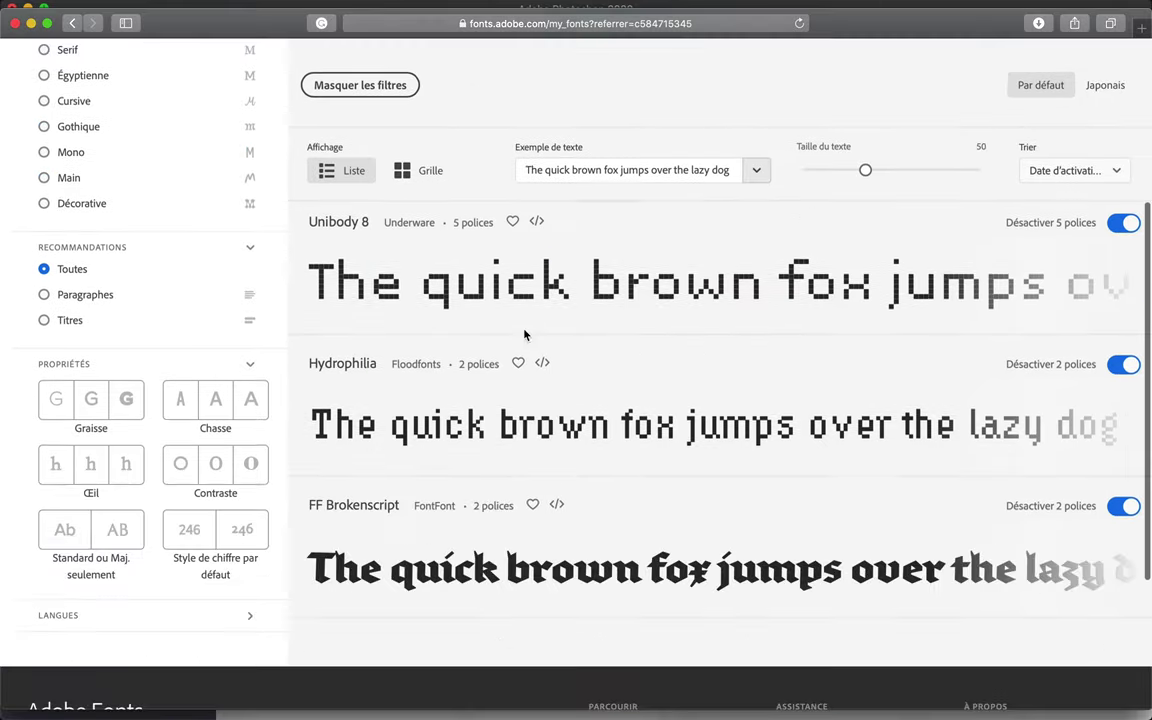
scroll(527, 334, "up", 3)
scroll(544, 250, "up", 3)
Keep all 9 active fonts chosen, try the Serif filter, and review previously active fonts.
left_click(536, 288)
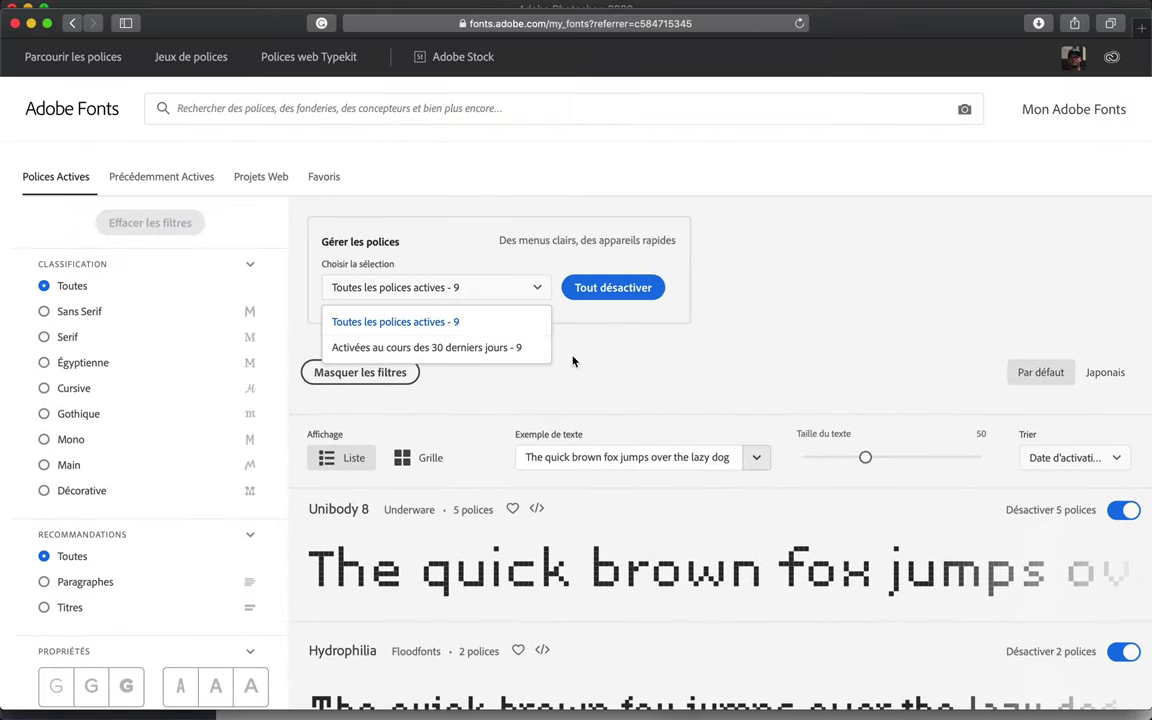
left_click(510, 284)
scroll(840, 328, "down", 1)
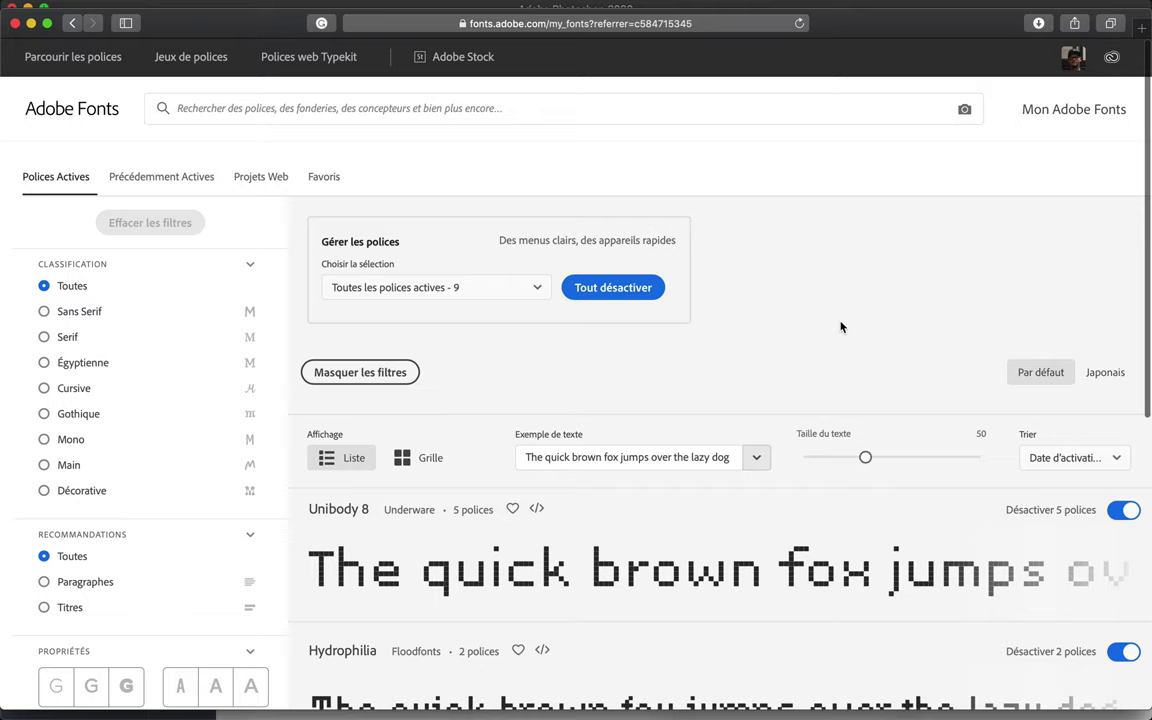
left_click(389, 386)
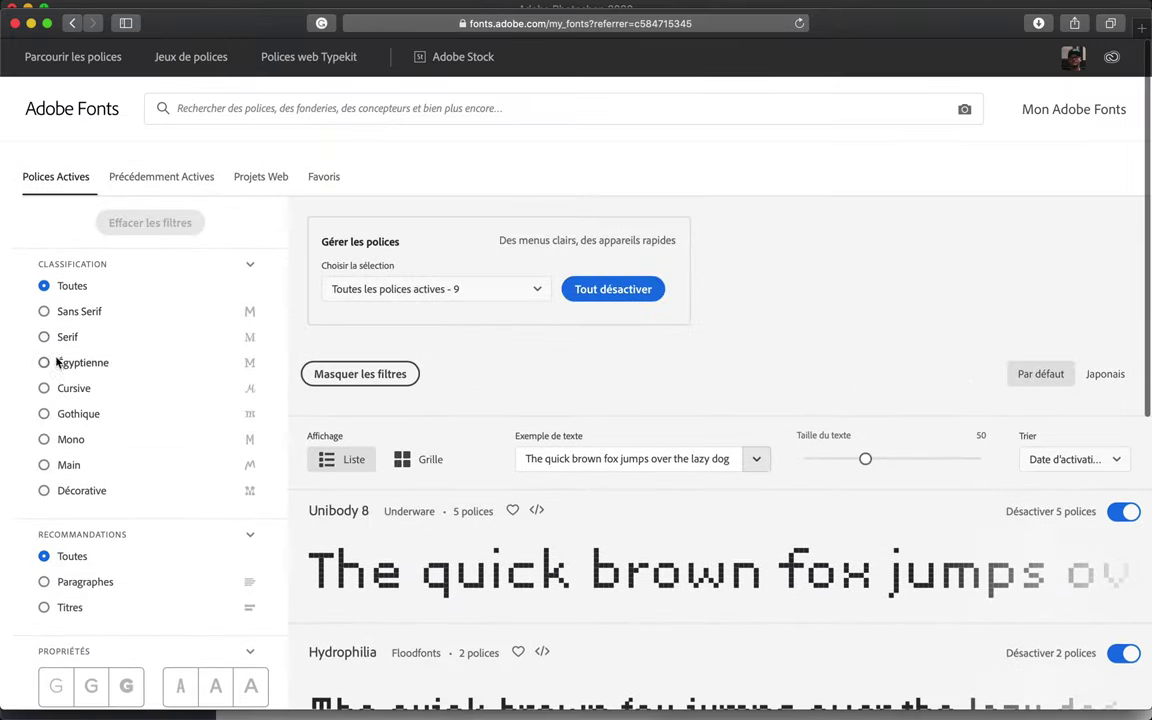
left_click(60, 337)
scroll(575, 303, "down", 1)
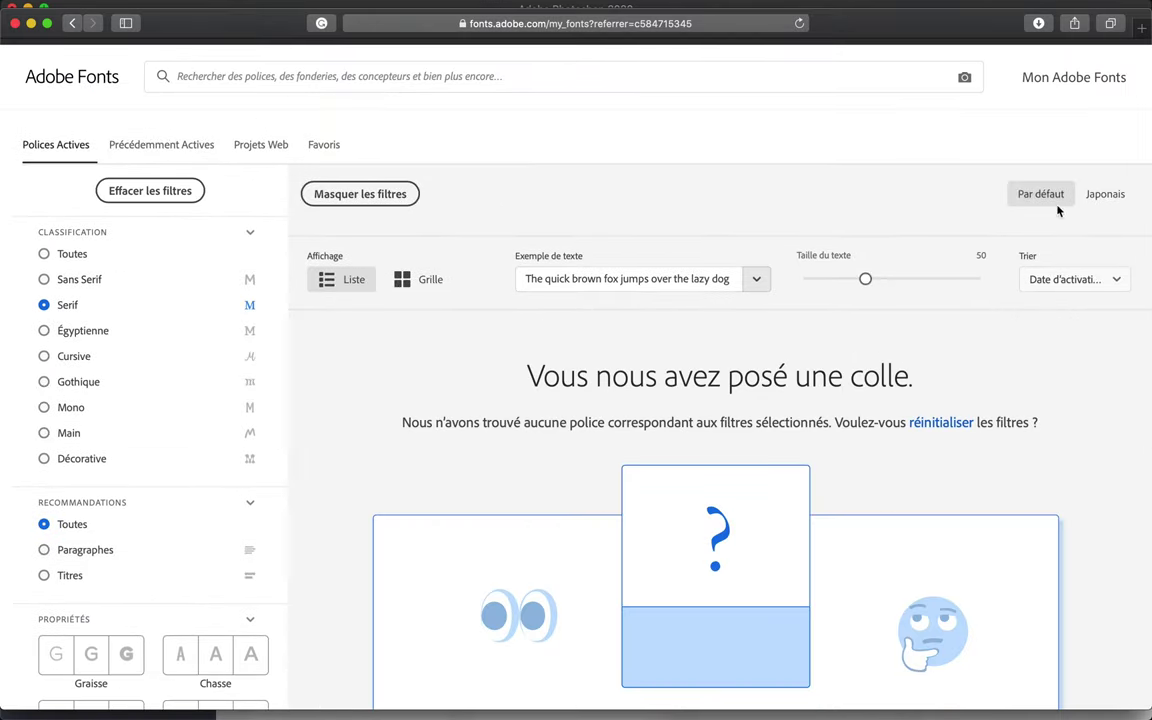
left_click(940, 422)
left_click(185, 146)
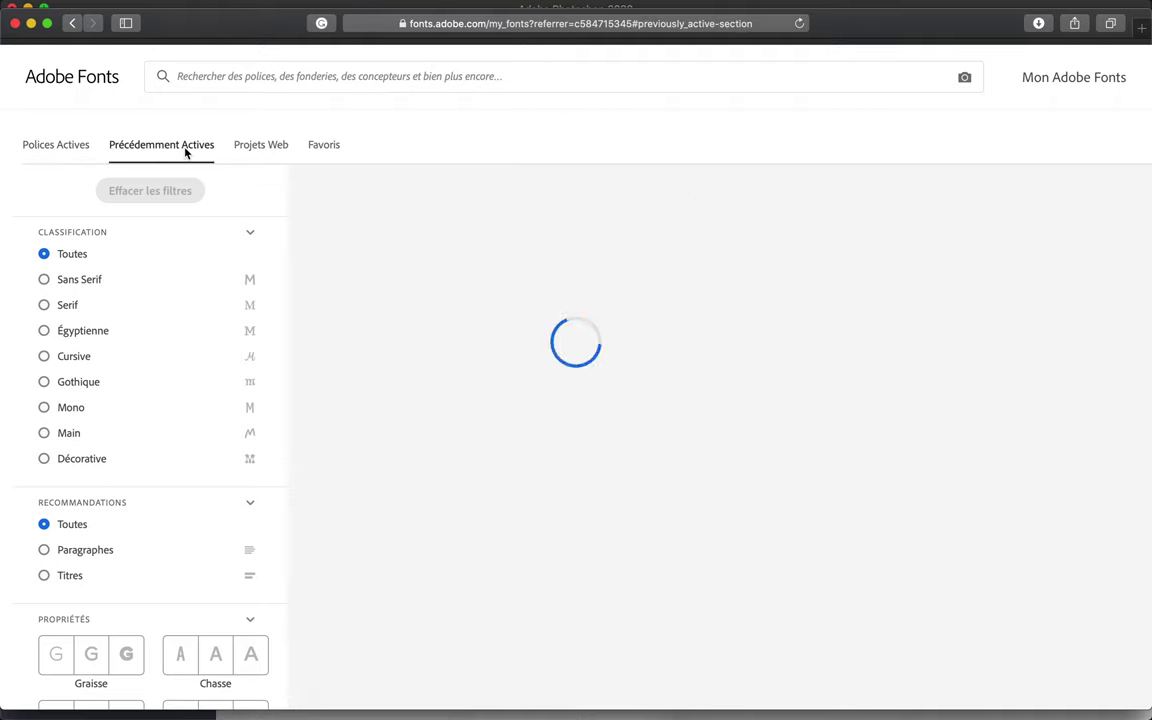
left_click(46, 146)
Deactivate all 9 active fonts and go to the font catalogue.
left_click(472, 253)
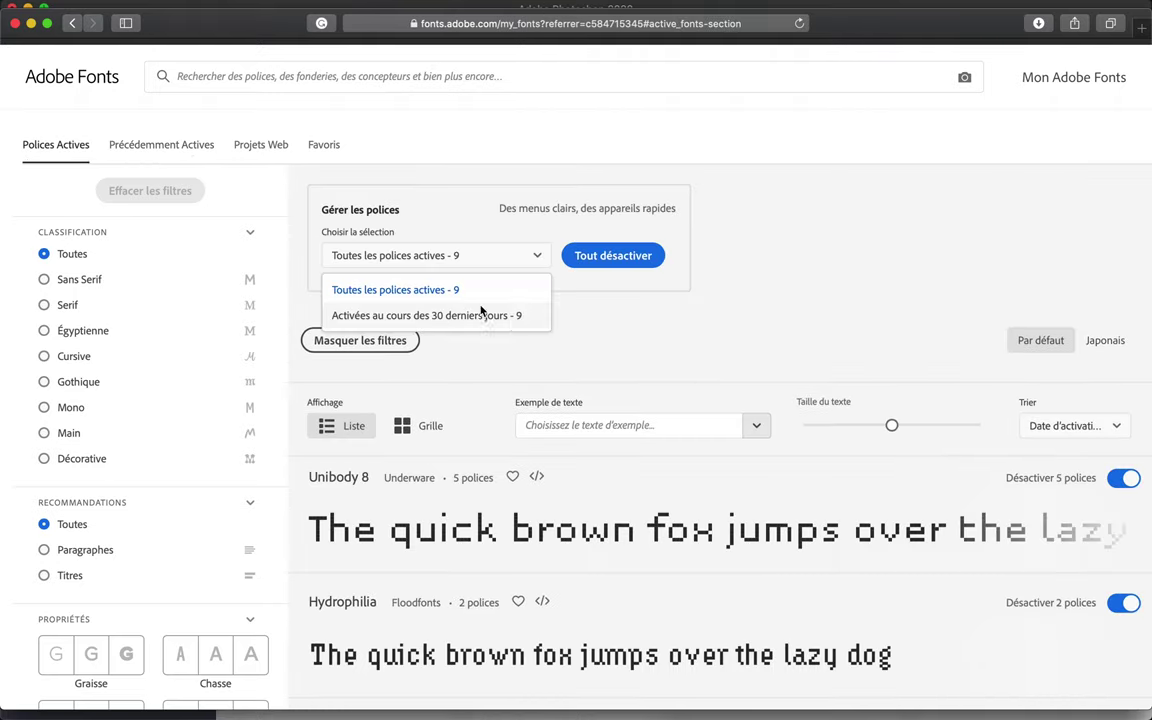
left_click(601, 258)
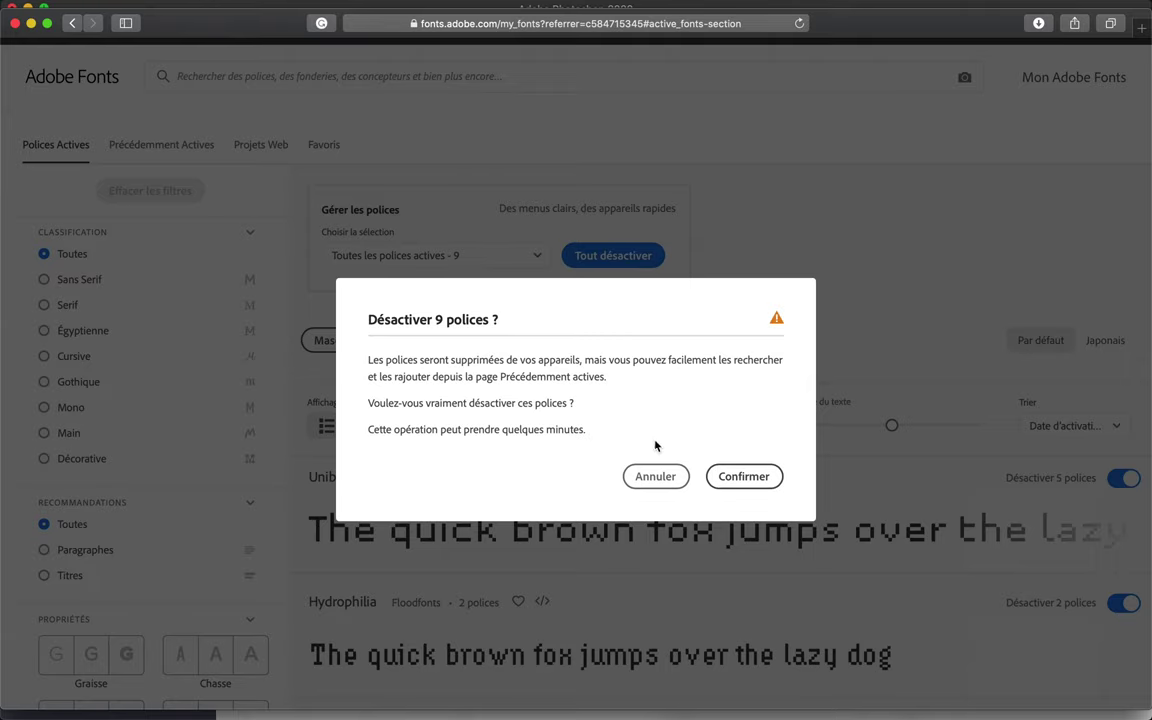
left_click(745, 477)
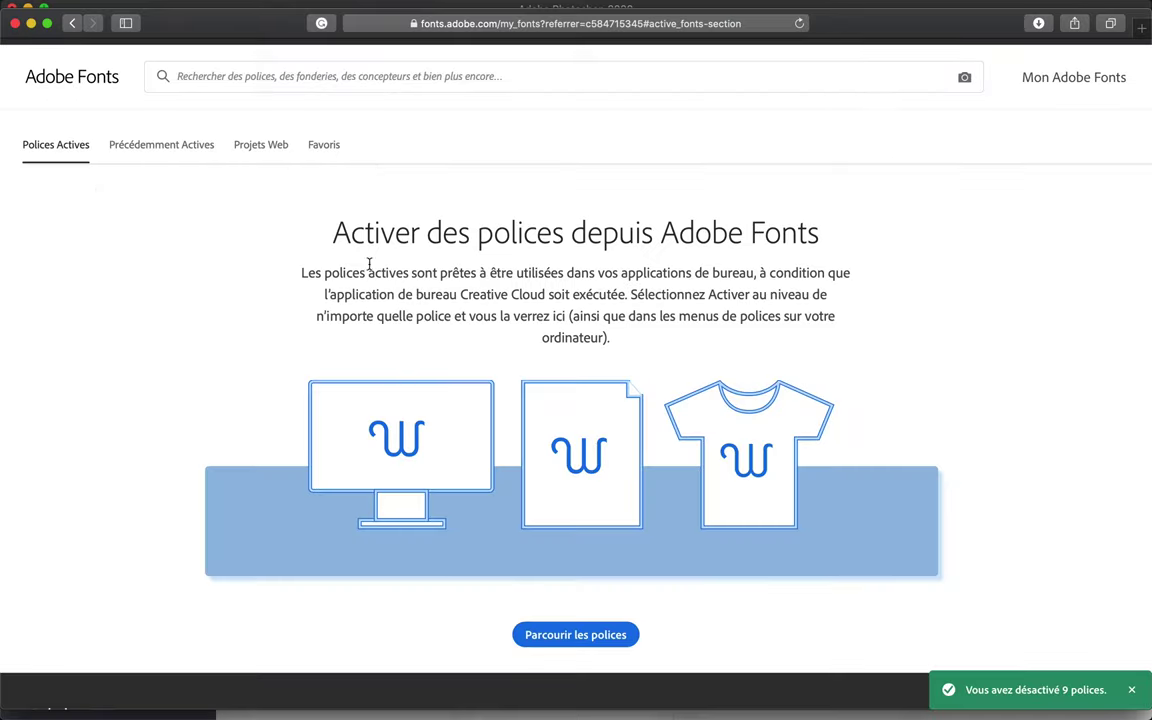
left_click(574, 631)
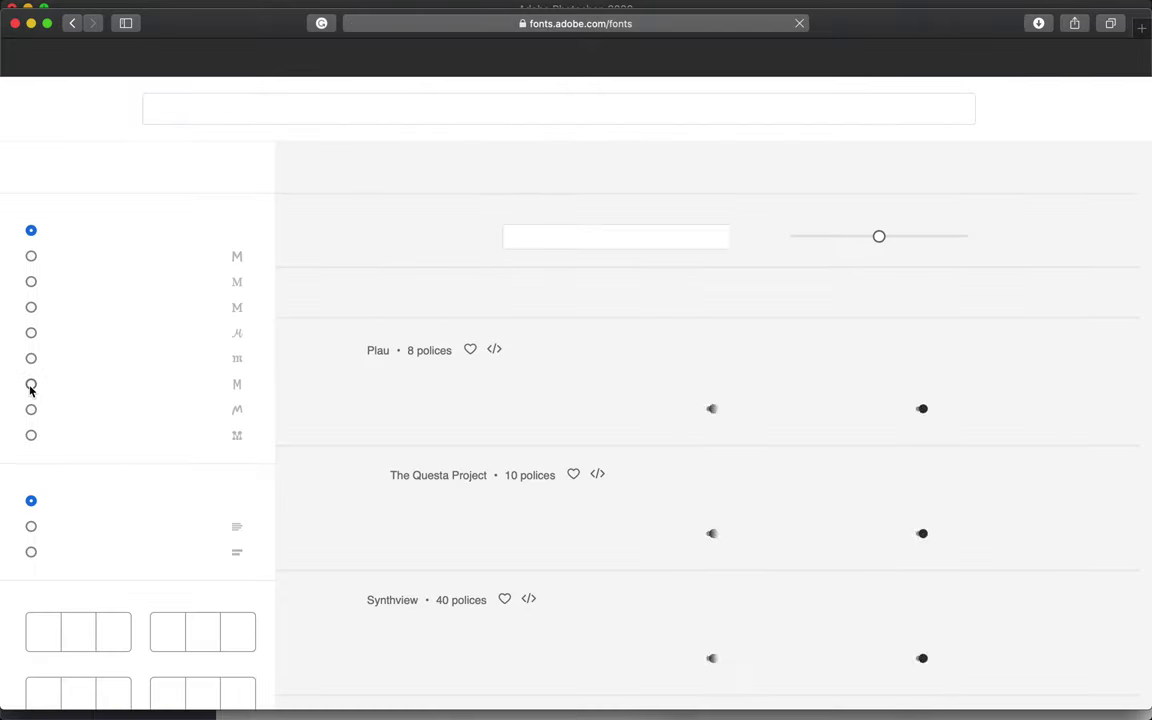
Filter the catalogue to monospaced fonts and scroll through the first results page.
left_click(31, 386)
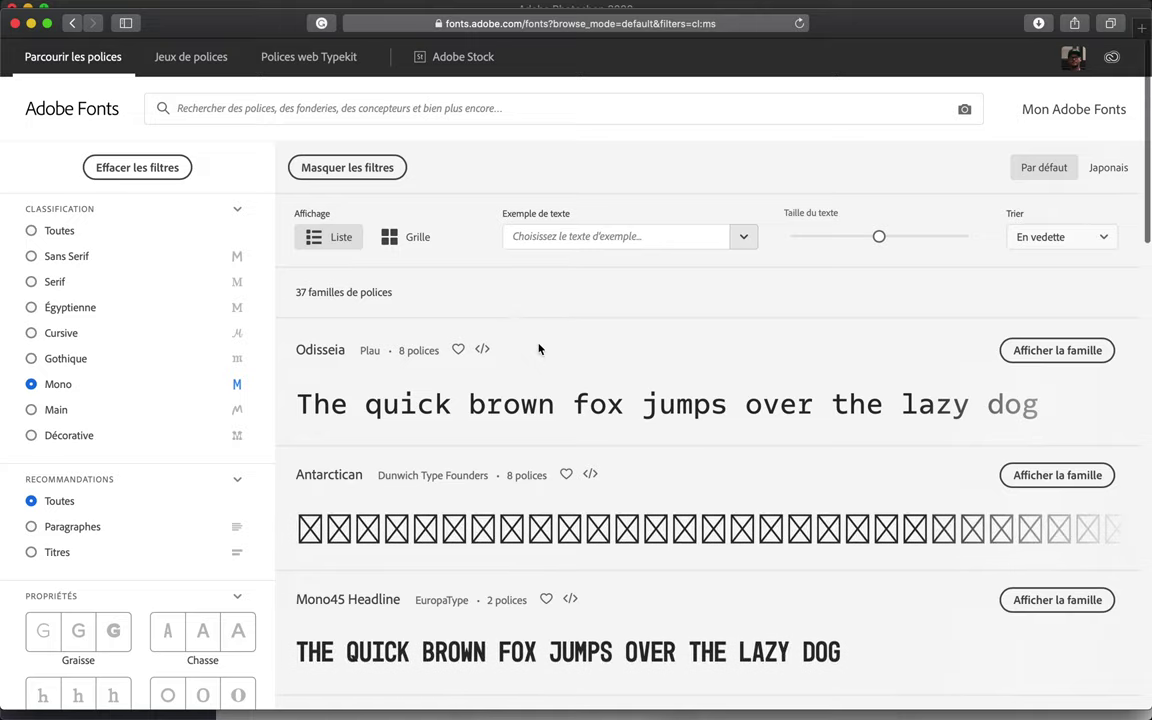
scroll(537, 345, "down", 2)
scroll(538, 347, "down", 5)
scroll(538, 347, "down", 1)
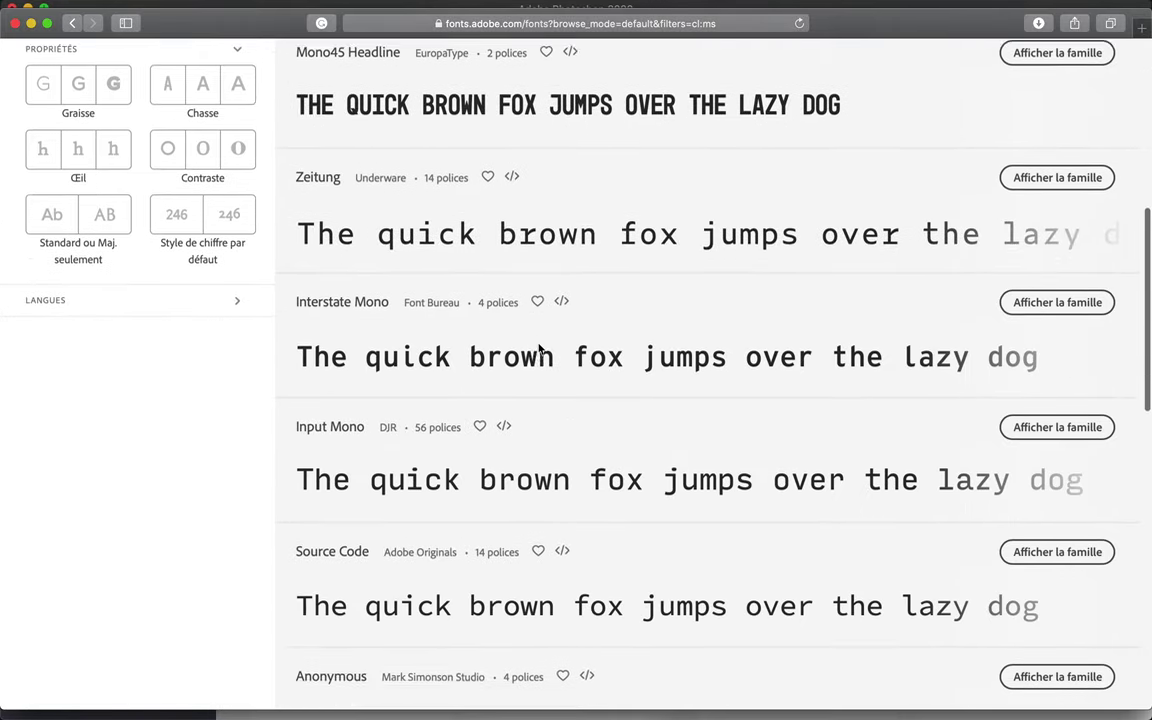
scroll(538, 347, "down", 5)
scroll(538, 347, "down", 5)
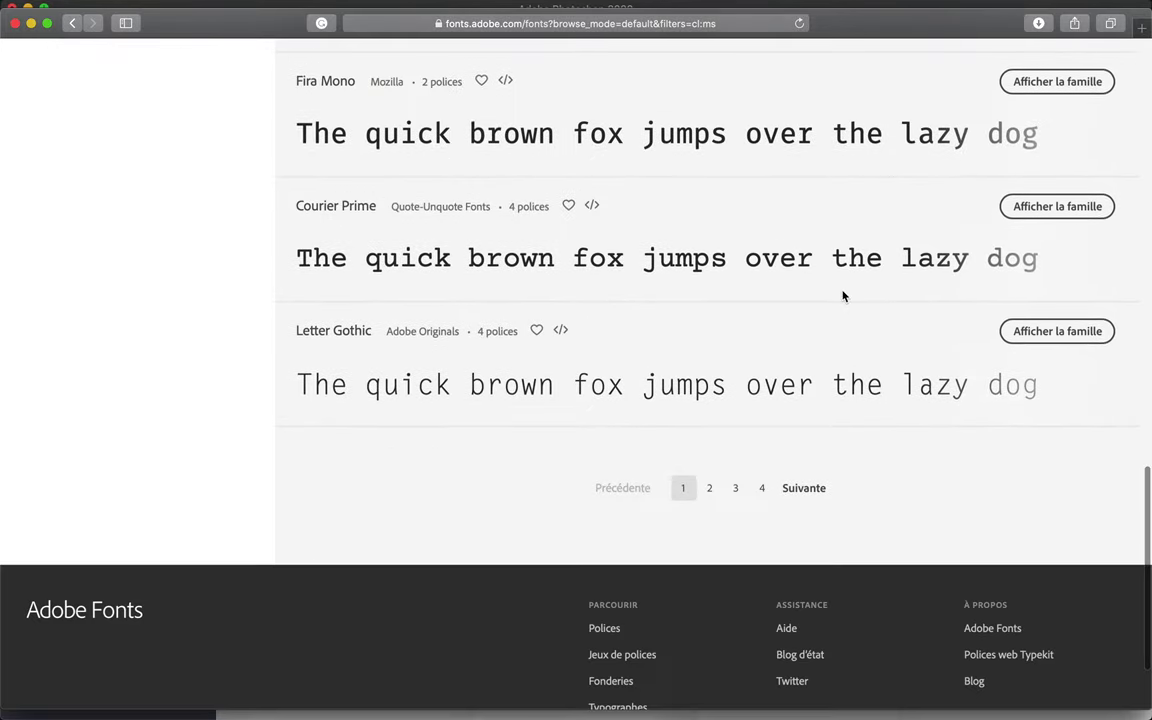
On page 2, open Prestige Elite and activate all four of its fonts.
left_click(710, 488)
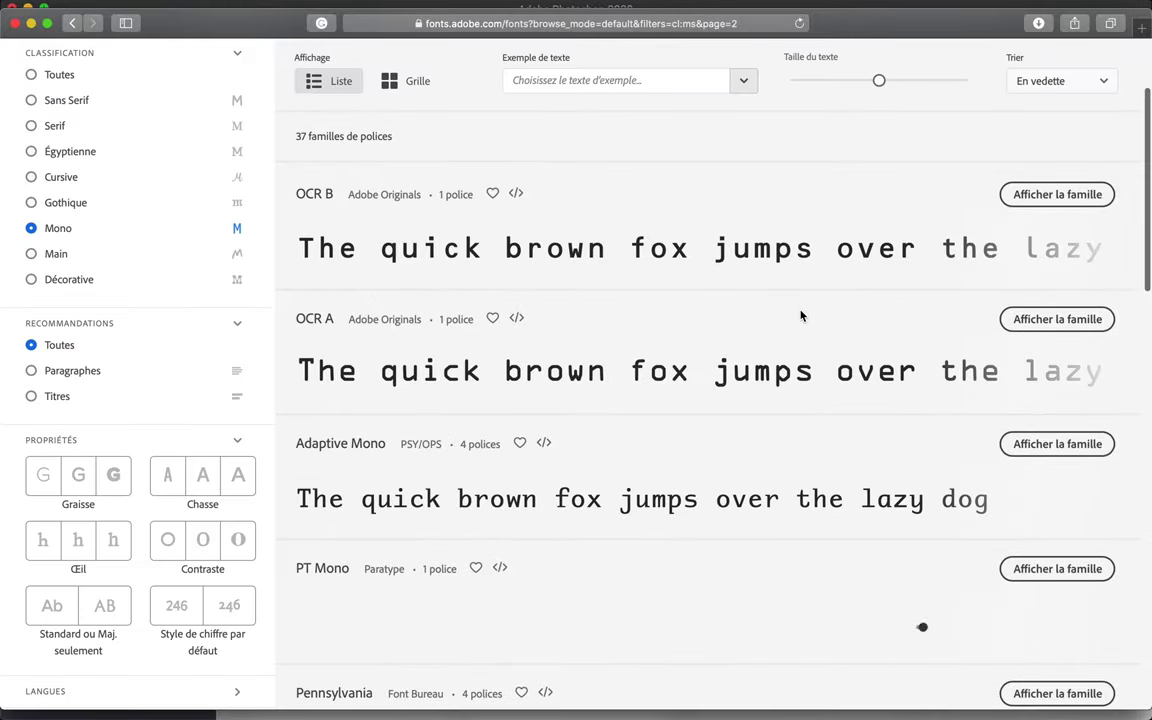
scroll(801, 316, "down", 2)
scroll(801, 316, "down", 4)
scroll(801, 316, "down", 2)
scroll(805, 316, "down", 2)
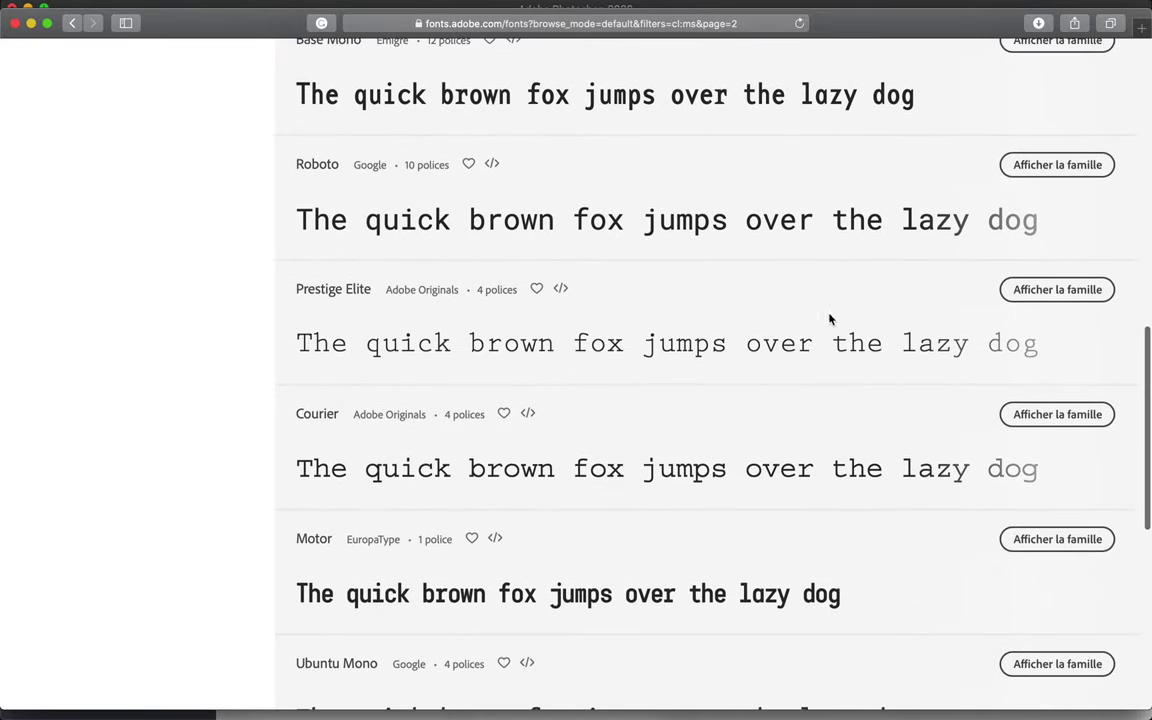
left_click(1041, 300)
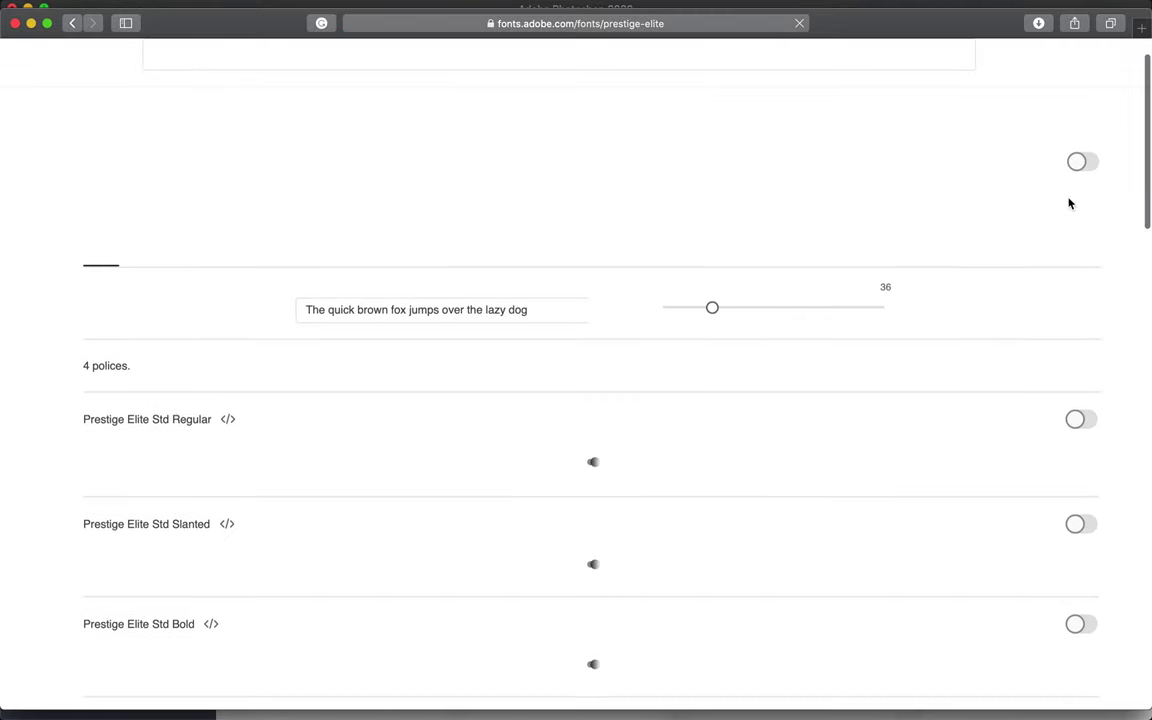
left_click(1090, 162)
scroll(788, 222, "down", 3)
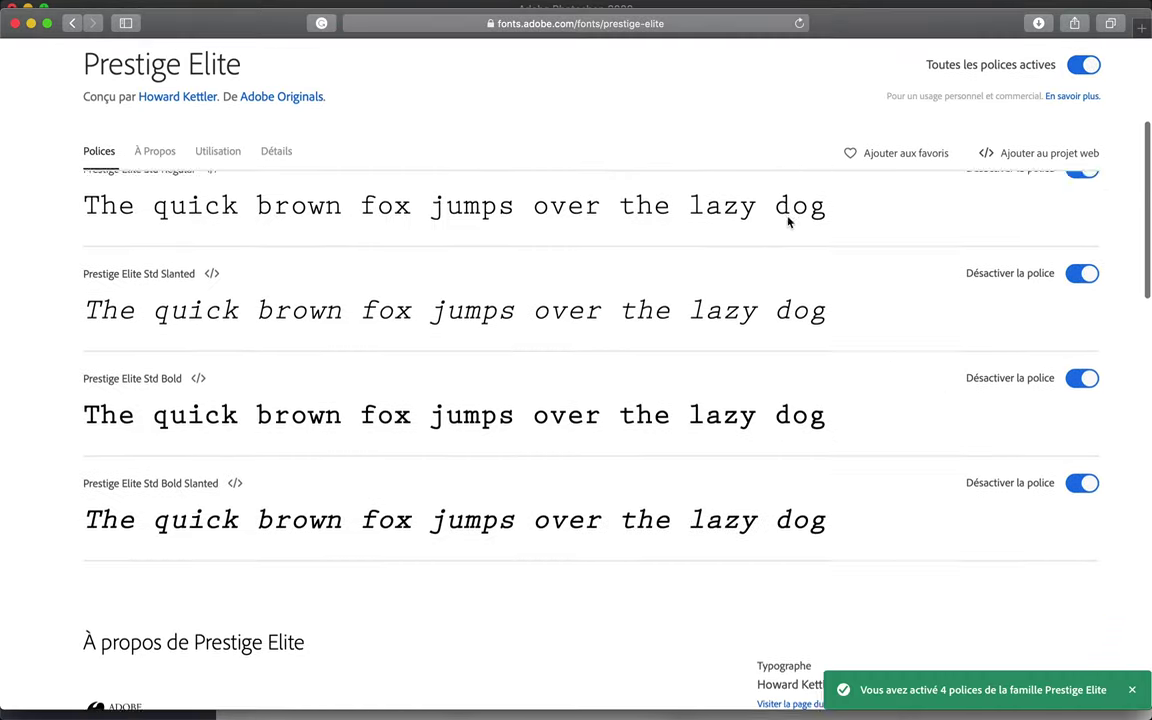
Search 'prest' in Photoshop and set the headline to Prestige Elite Std Regular.
left_click(522, 697)
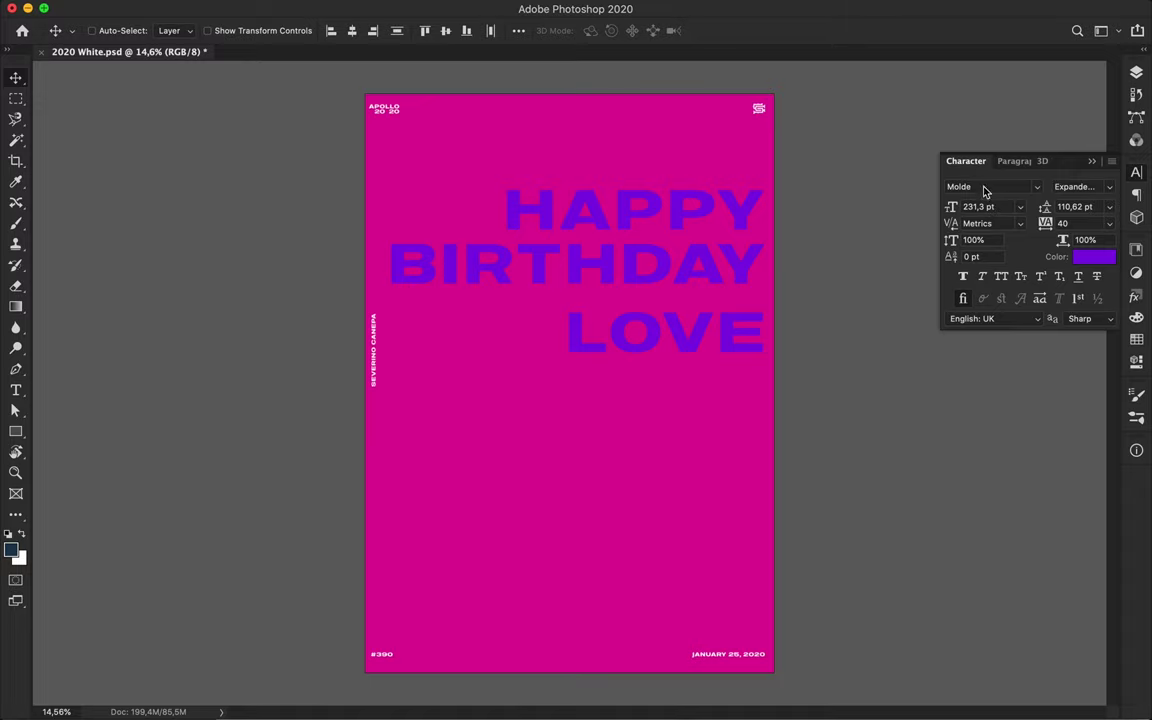
type("pres")
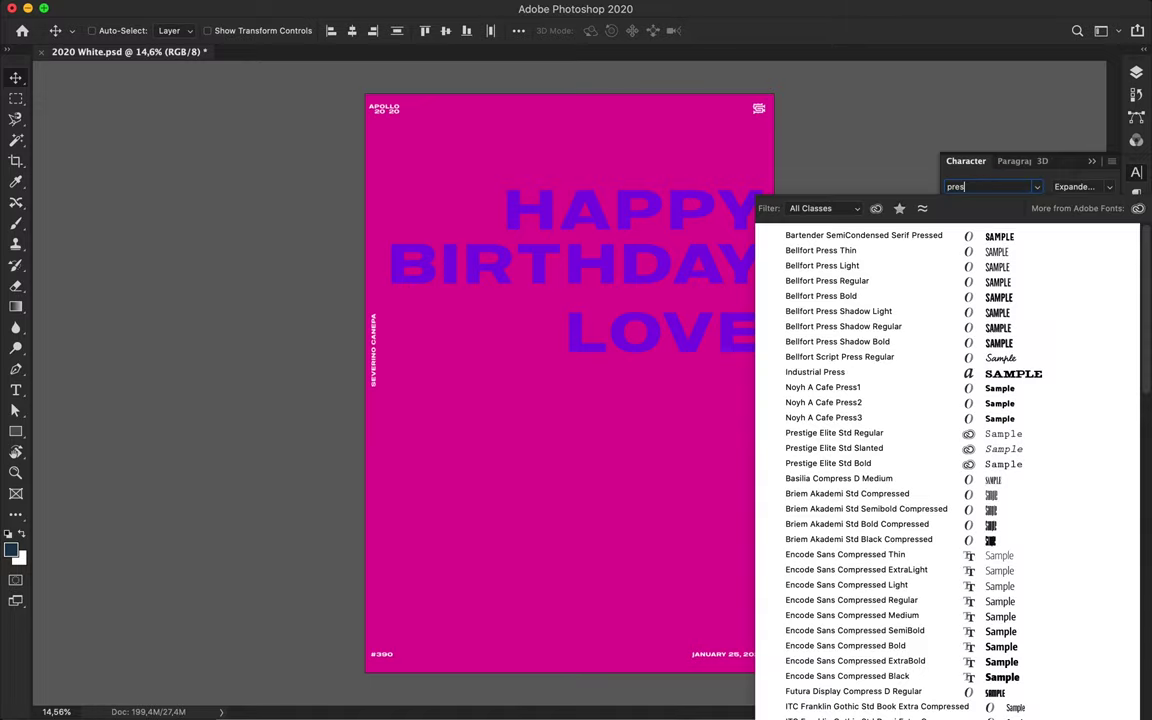
type("tige Elite Std")
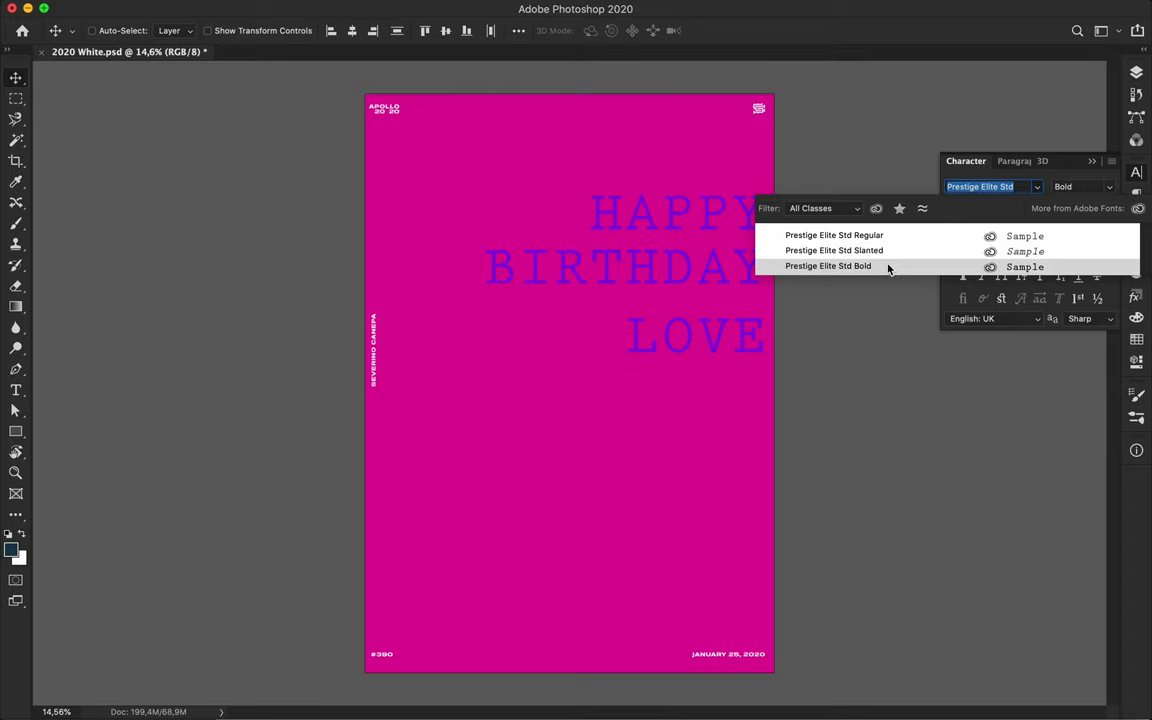
left_click(888, 266)
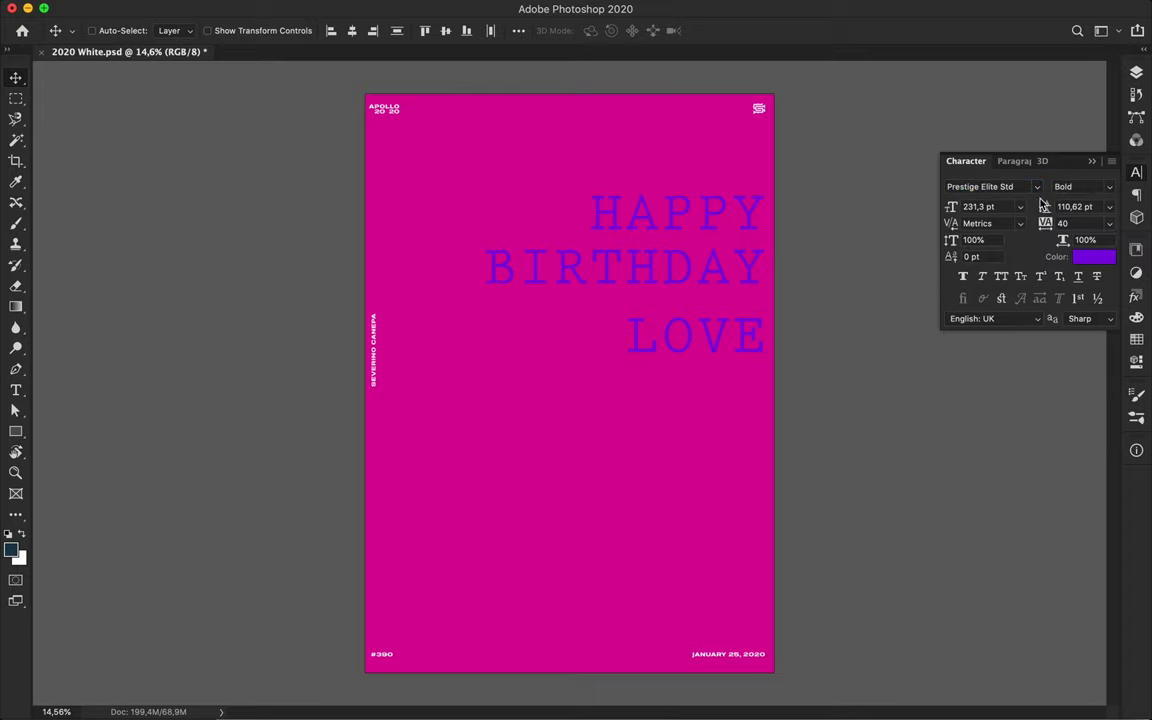
left_click(1068, 187)
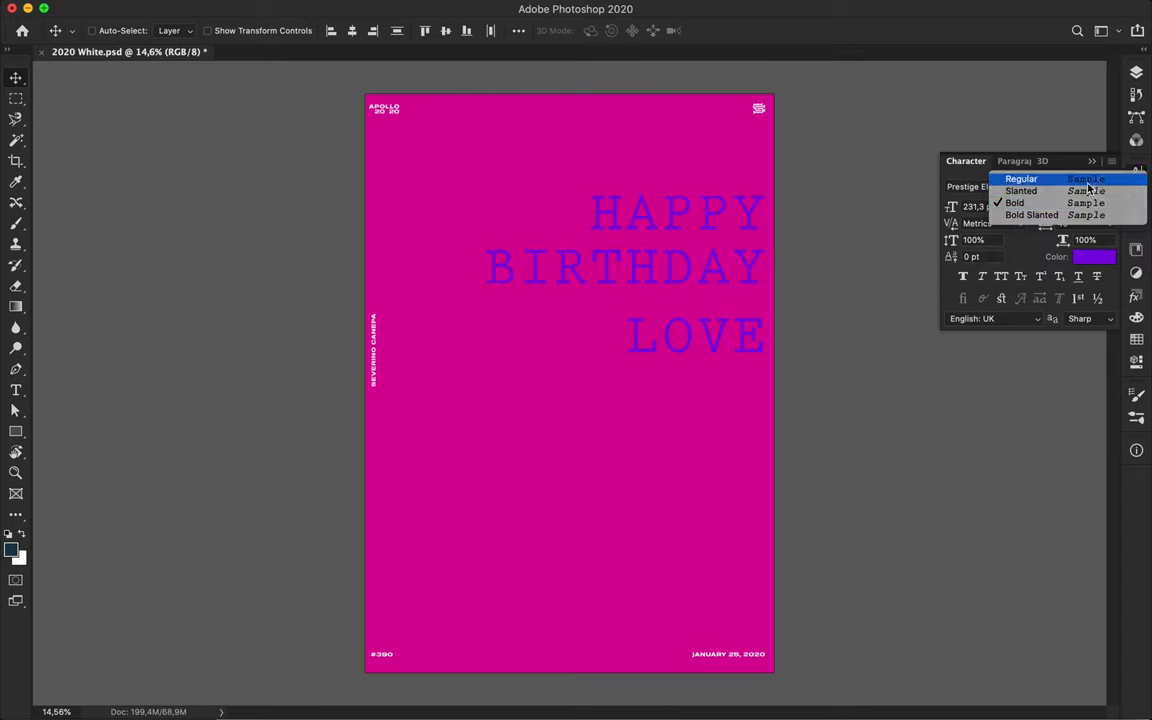
left_click(1095, 184)
scroll(534, 184, "up", 2)
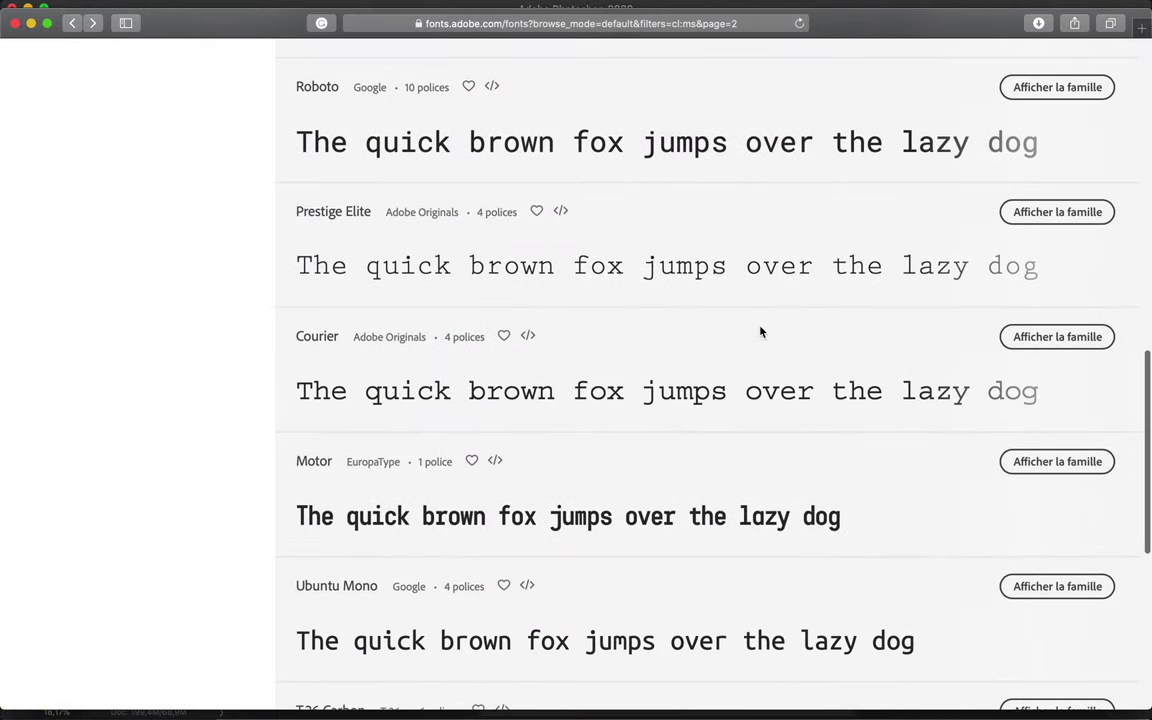
Return to page 1 of monospaced fonts and activate all four Courier Prime styles.
scroll(760, 332, "down", 5)
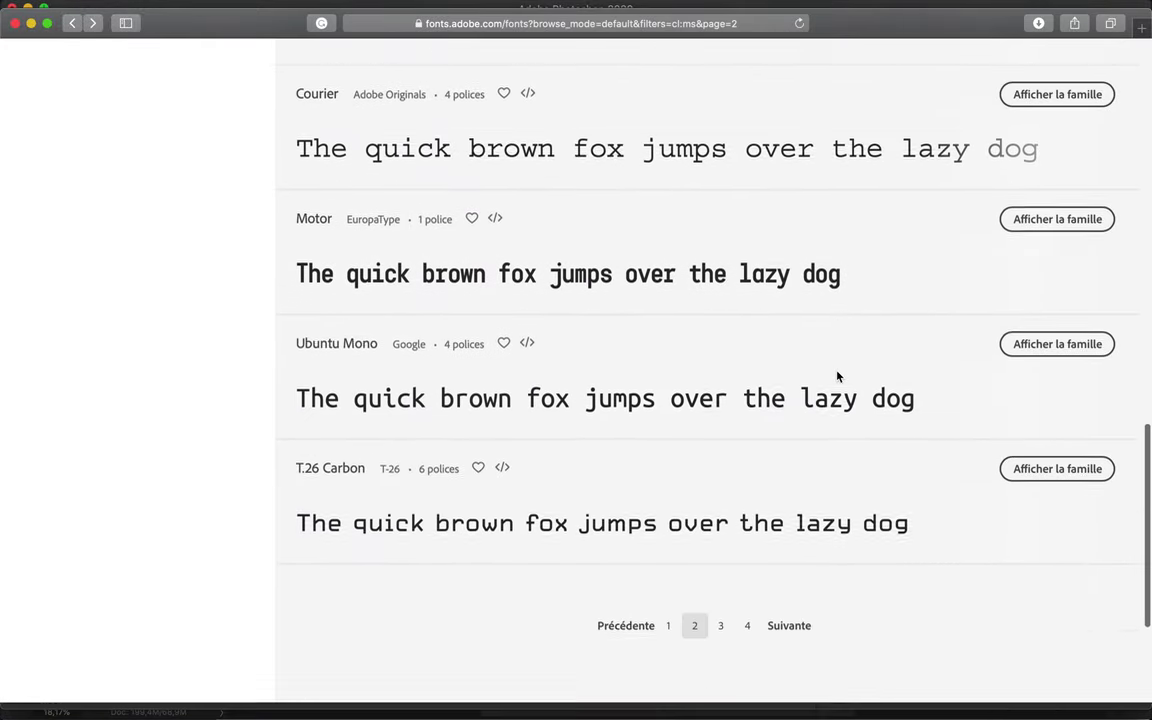
scroll(836, 378, "down", 3)
left_click(670, 537)
scroll(738, 463, "down", 5)
scroll(736, 463, "down", 6)
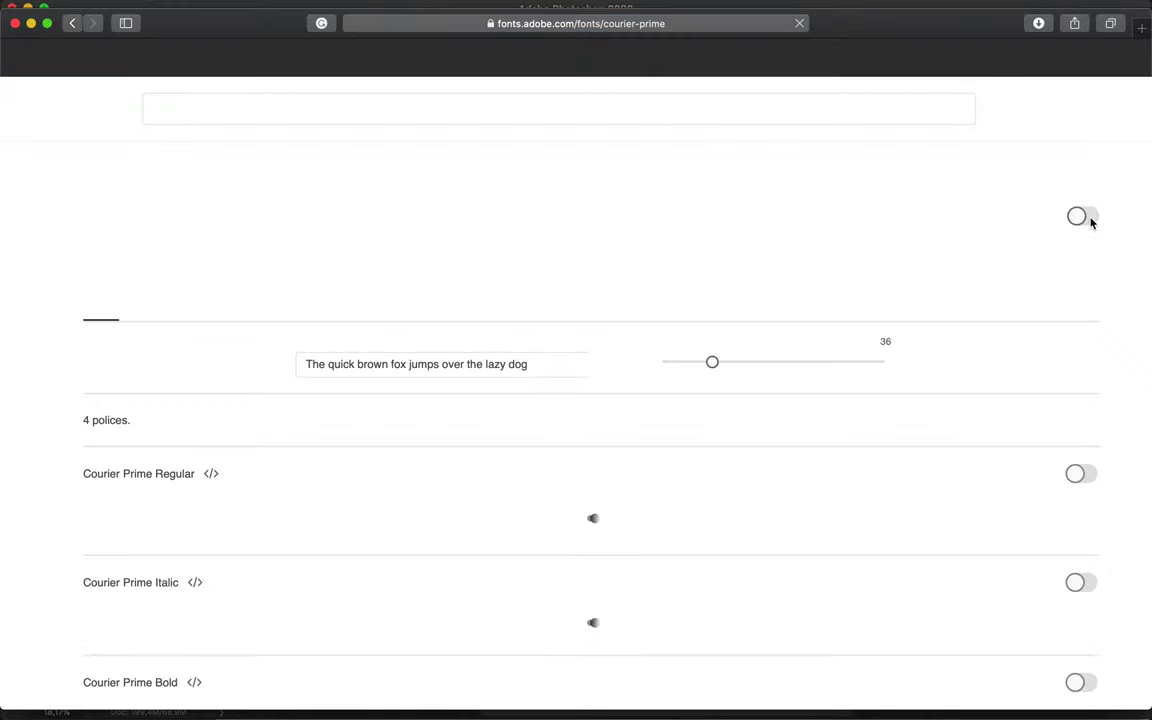
left_click(1090, 219)
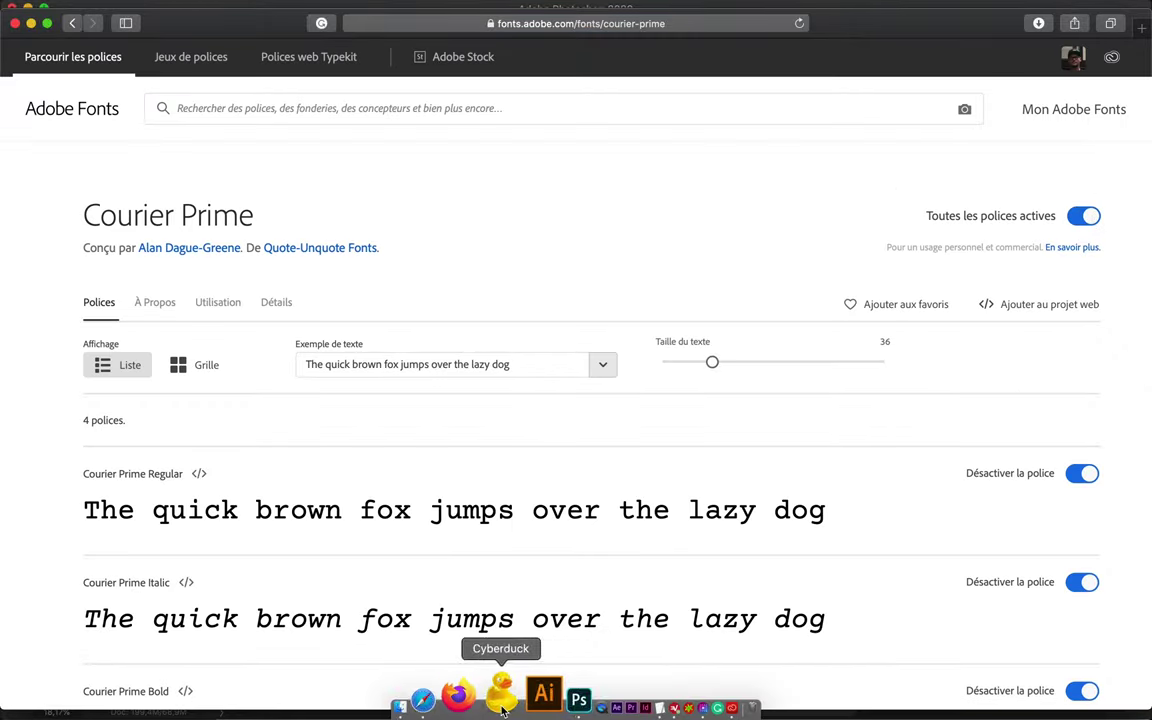
Search 'cour' in Photoshop's font list, then close it keeping Prestige Elite Std.
left_click(506, 694)
left_click(470, 694)
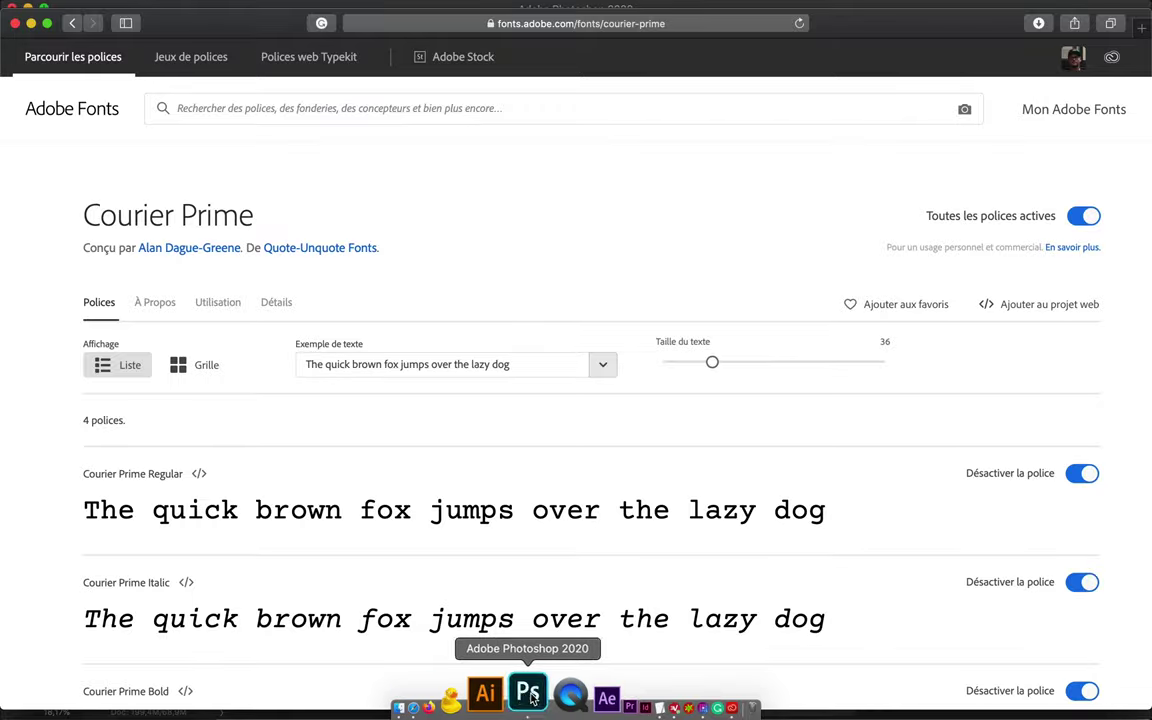
left_click(527, 694)
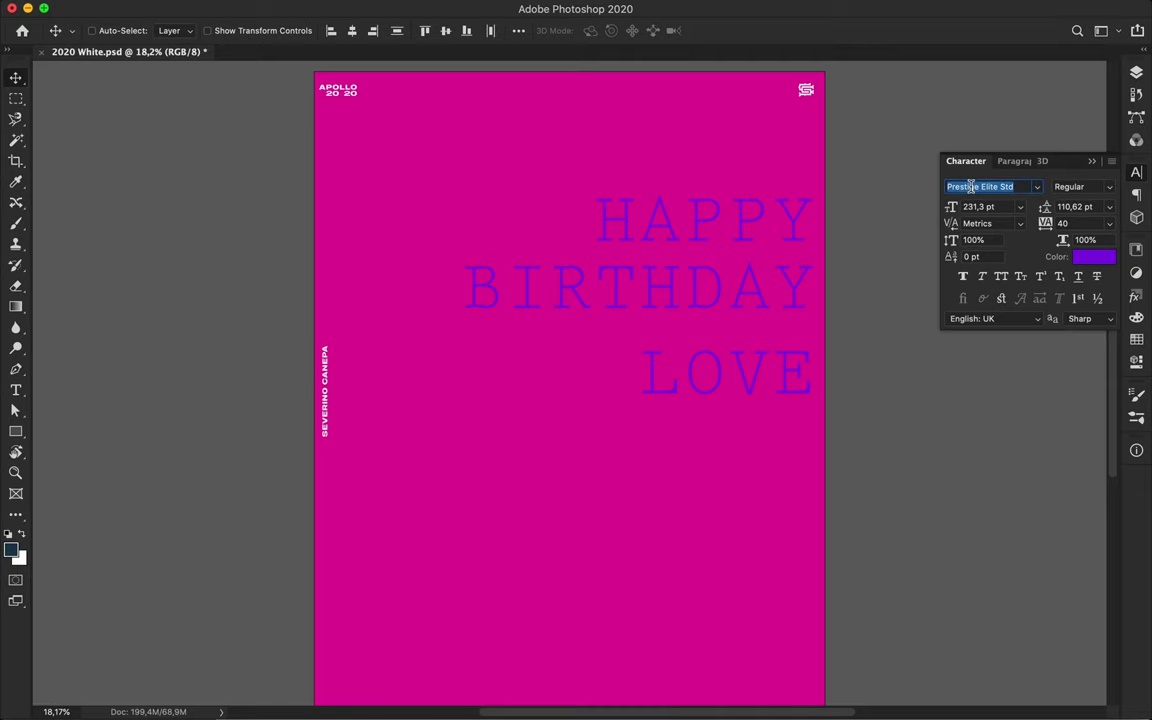
type("cour")
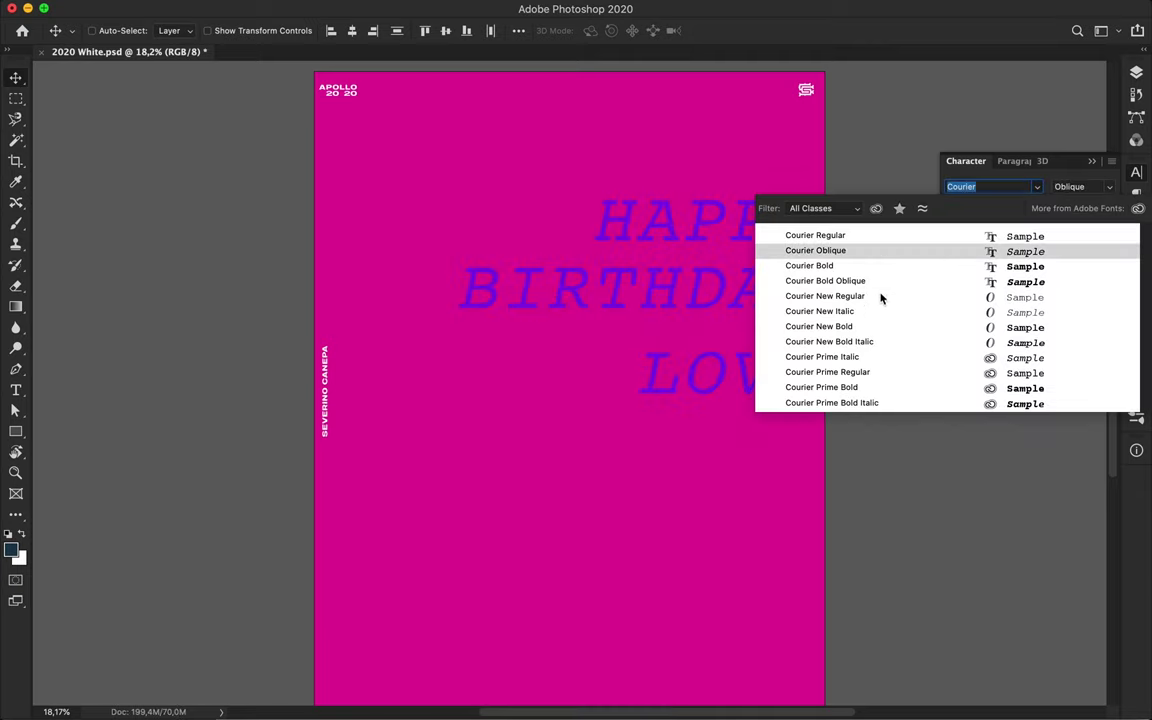
left_click(658, 395)
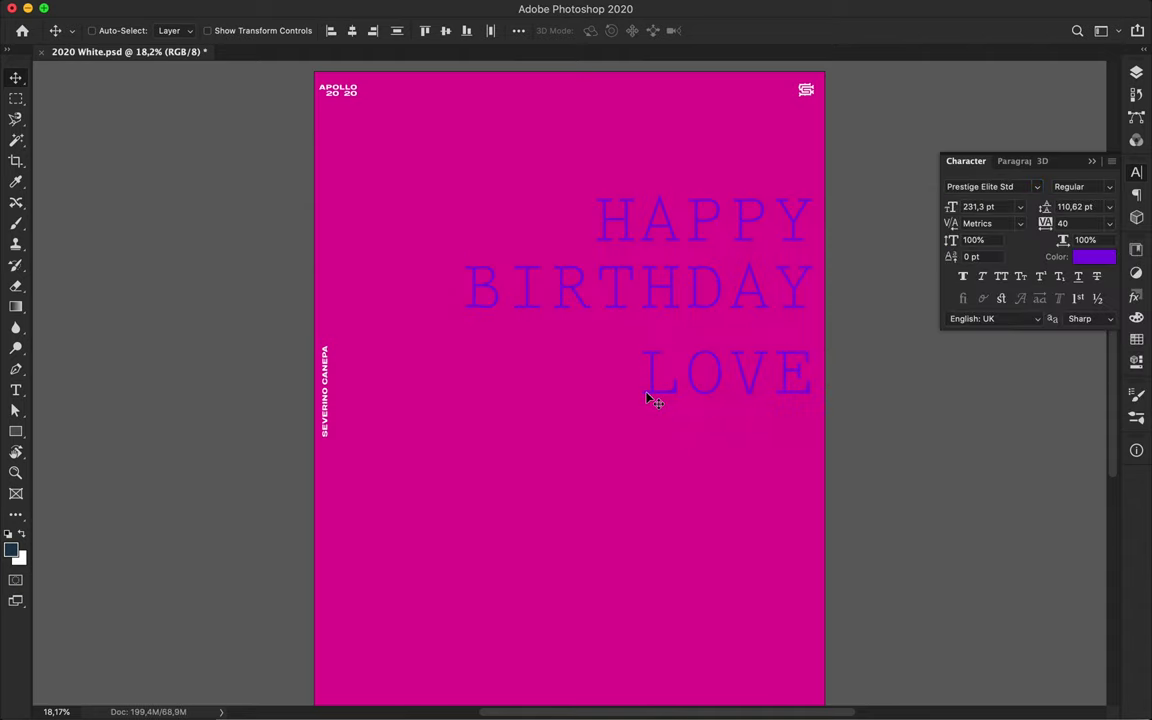
Activate all four Anonymous fonts, then search 'anonymo' in Photoshop's font list.
left_click(472, 700)
scroll(673, 365, "down", 2)
scroll(674, 362, "down", 3)
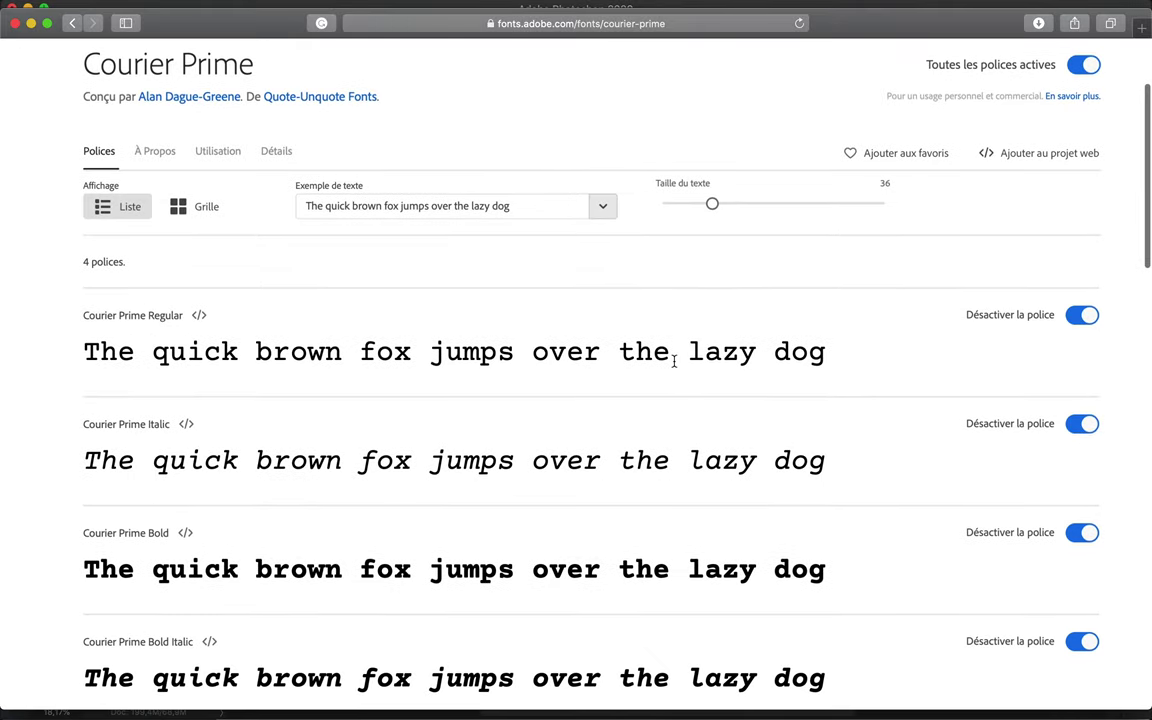
key("super+bracketleft")
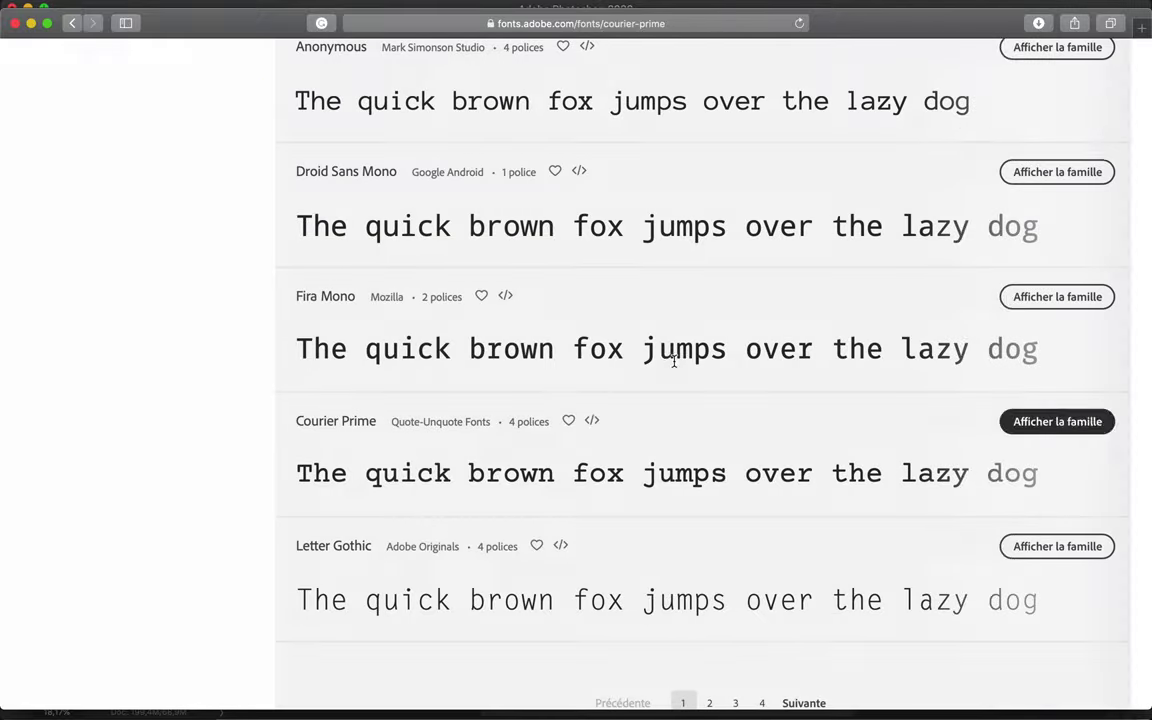
scroll(712, 378, "up", 3)
scroll(712, 379, "up", 1)
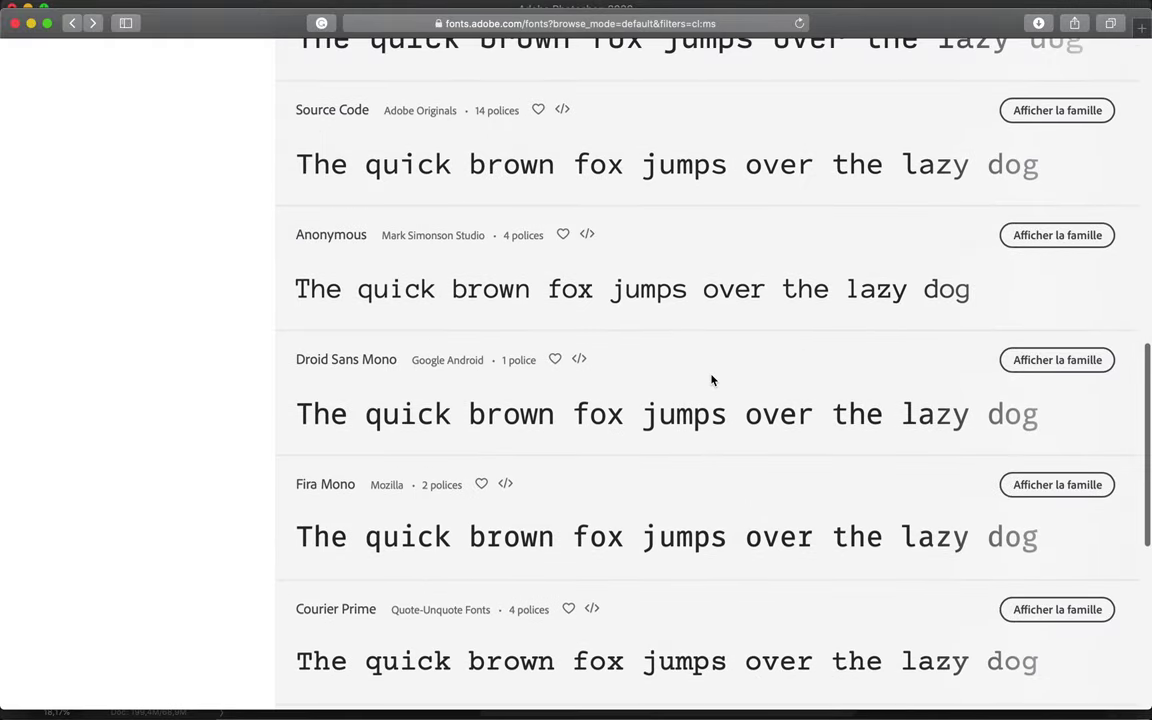
left_click(1029, 239)
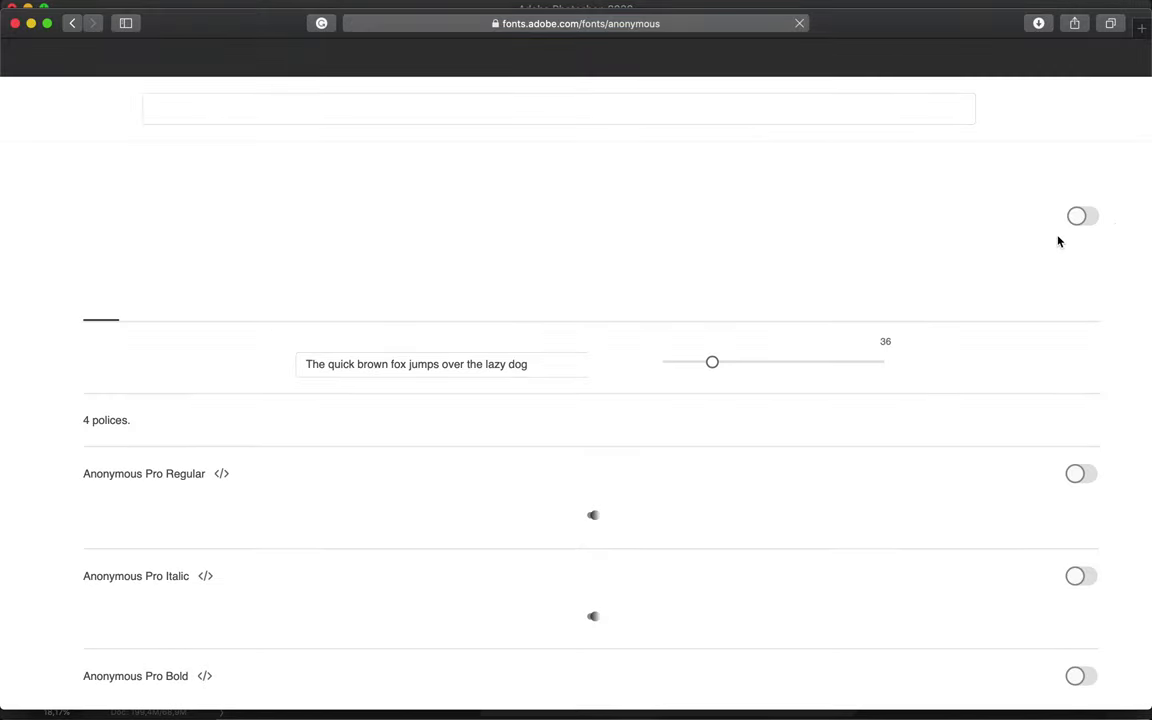
left_click(1090, 220)
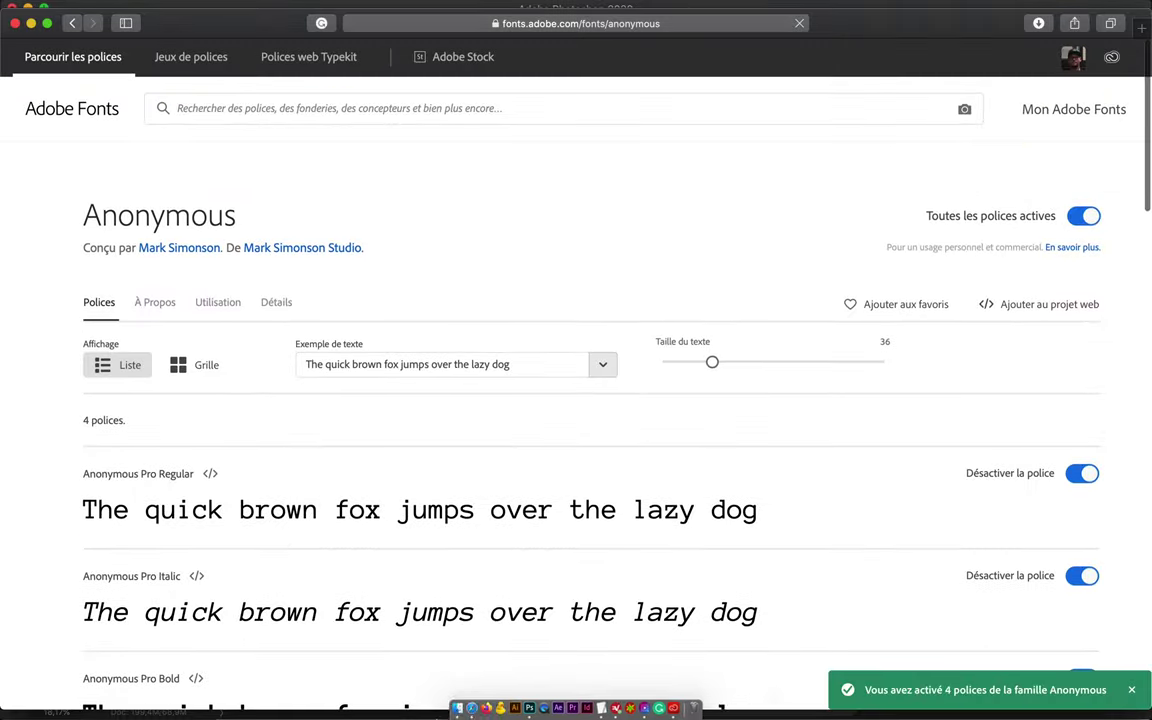
left_click(537, 692)
type("anonymo")
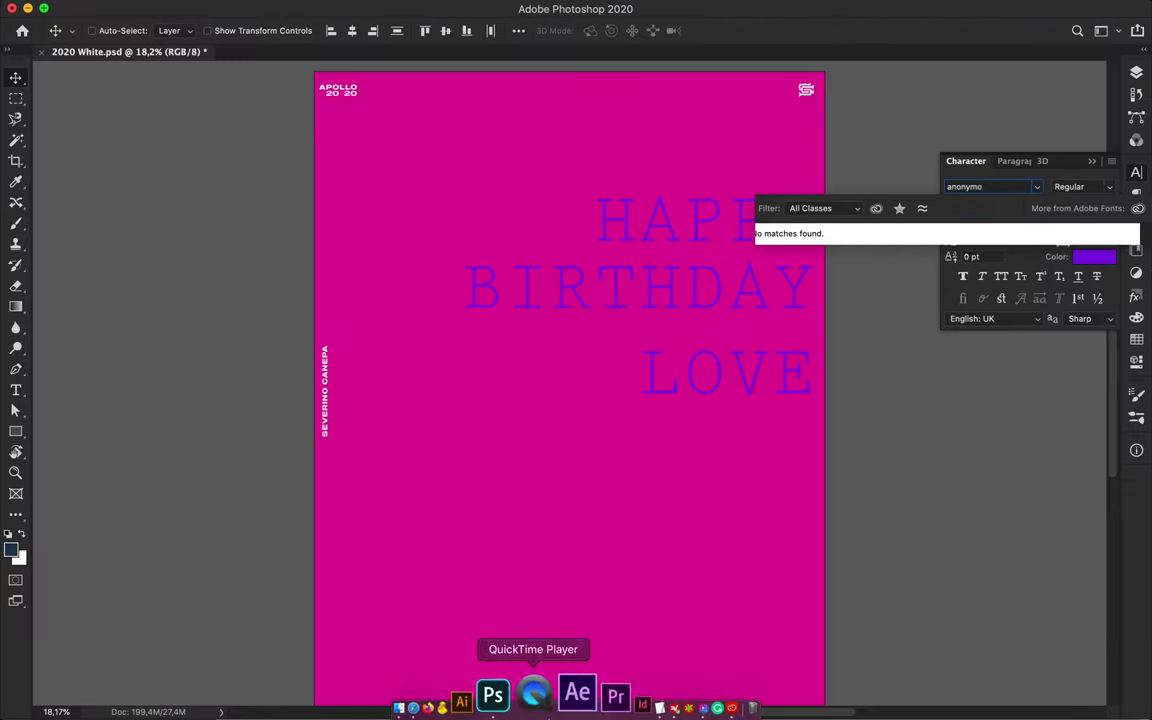
Search 'anonymo' in the Character panel and apply Anonymous Pro Regular to the headline.
left_click(465, 690)
scroll(933, 288, "down", 3)
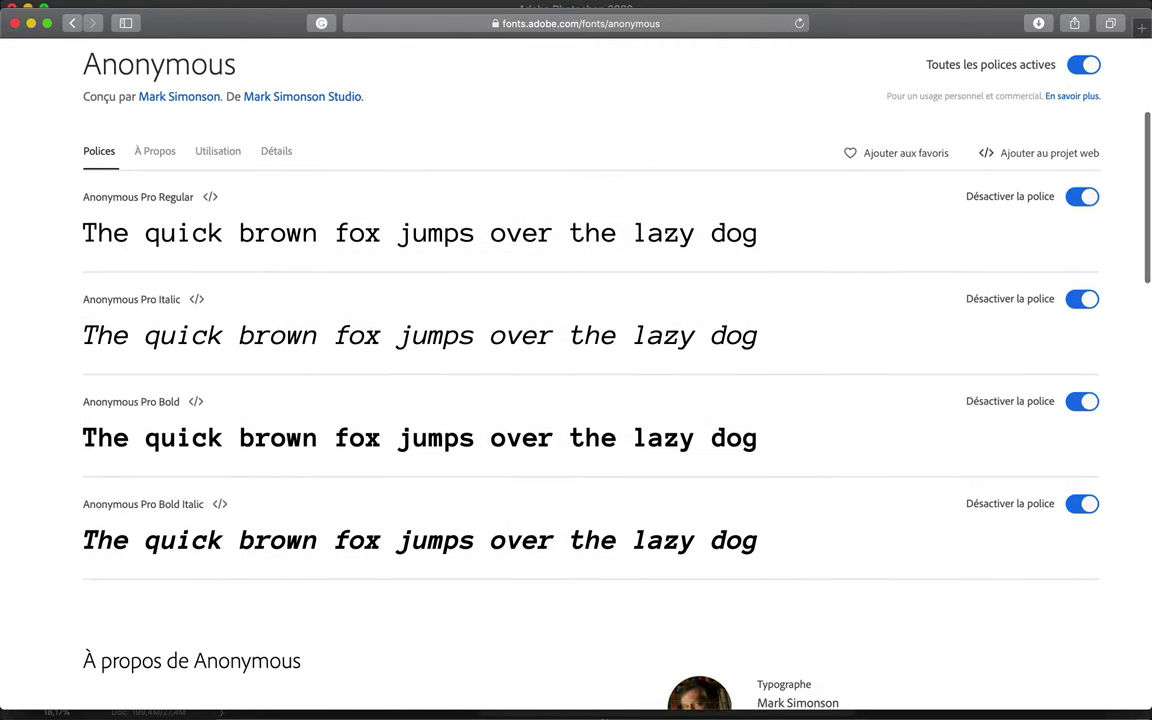
left_click(587, 707)
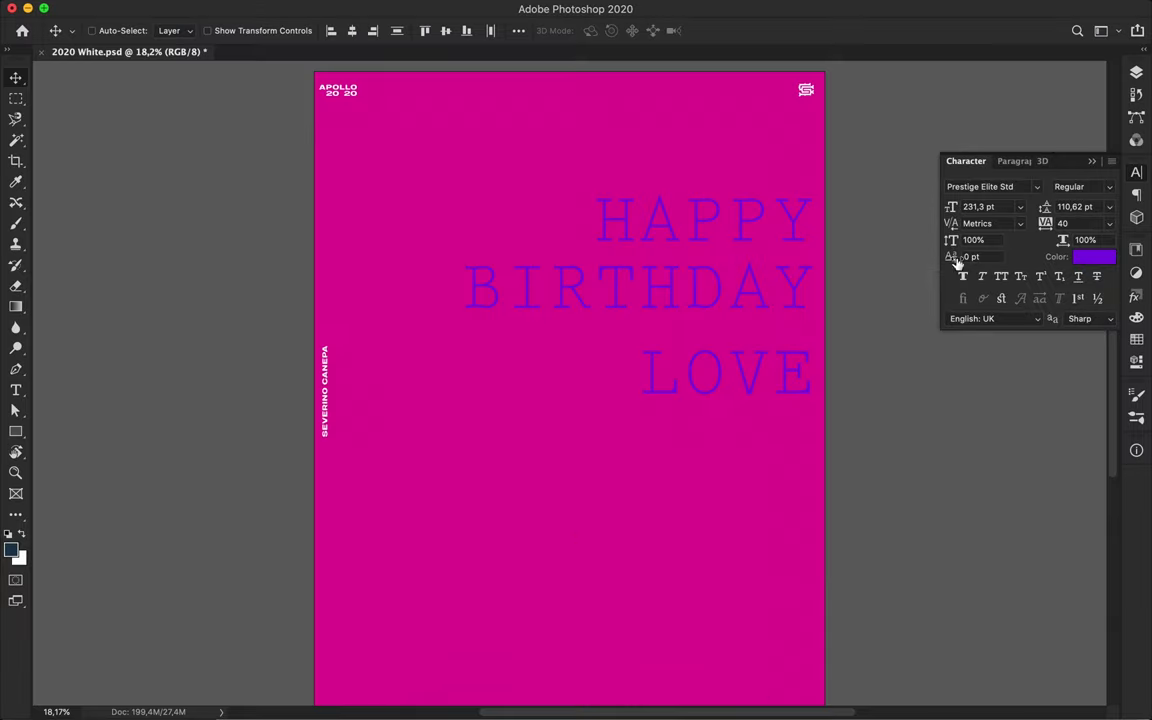
left_click(990, 186)
type("anon")
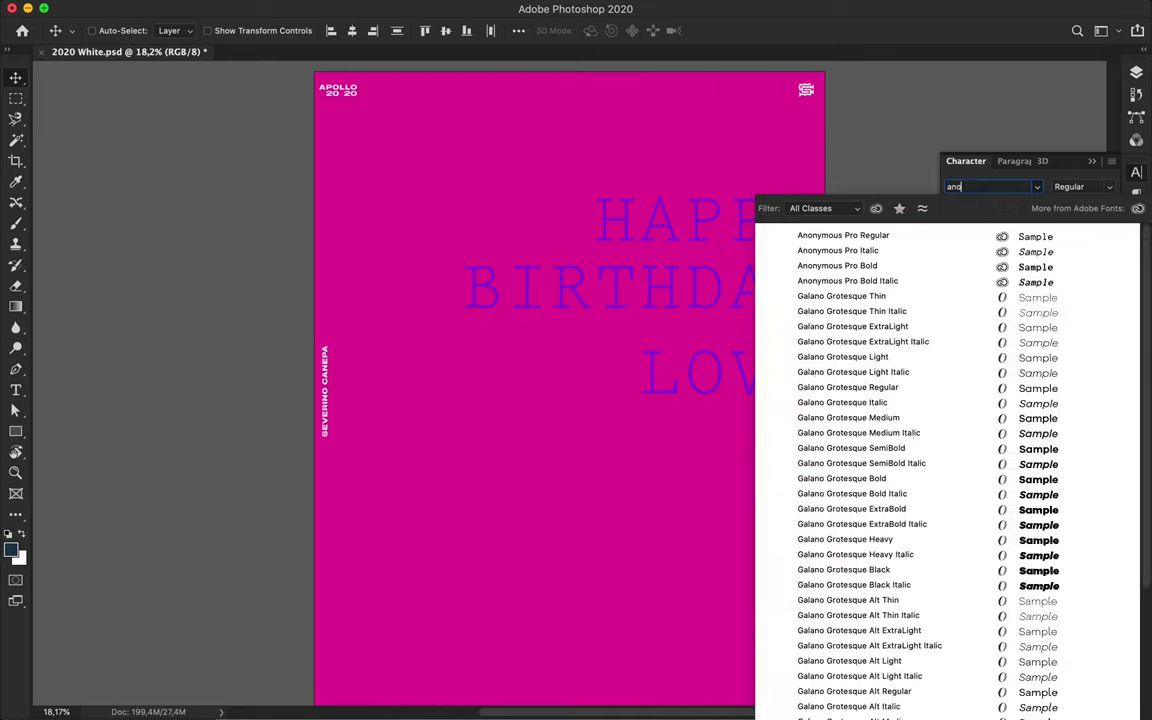
left_click(942, 241)
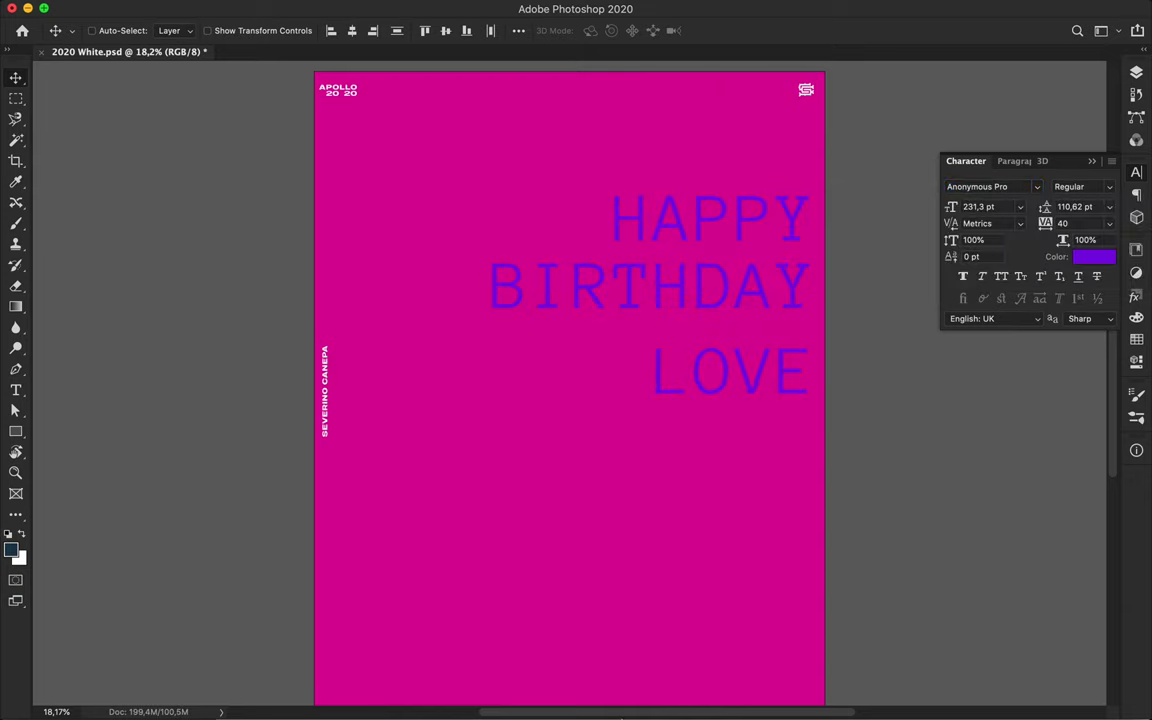
Filter the monospaced Adobe Fonts list to normal width and activate all 8 Odisseia fonts.
left_click(489, 697)
scroll(209, 289, "left", 5)
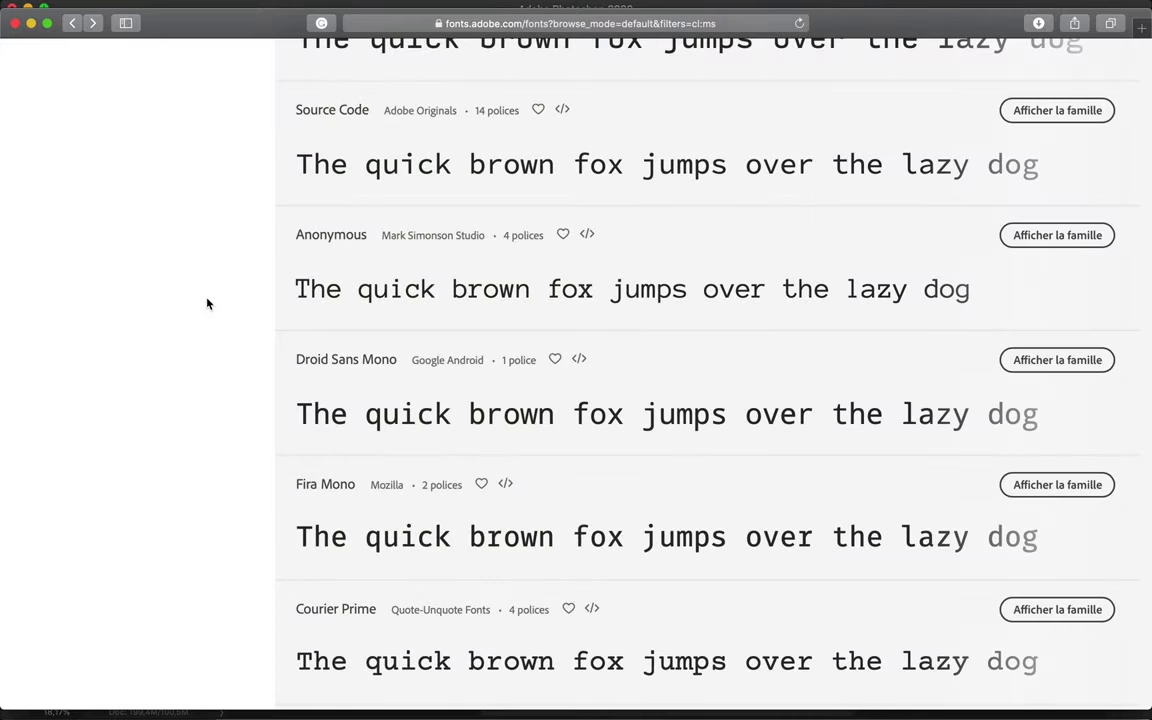
scroll(206, 303, "up", 10)
left_click(238, 428)
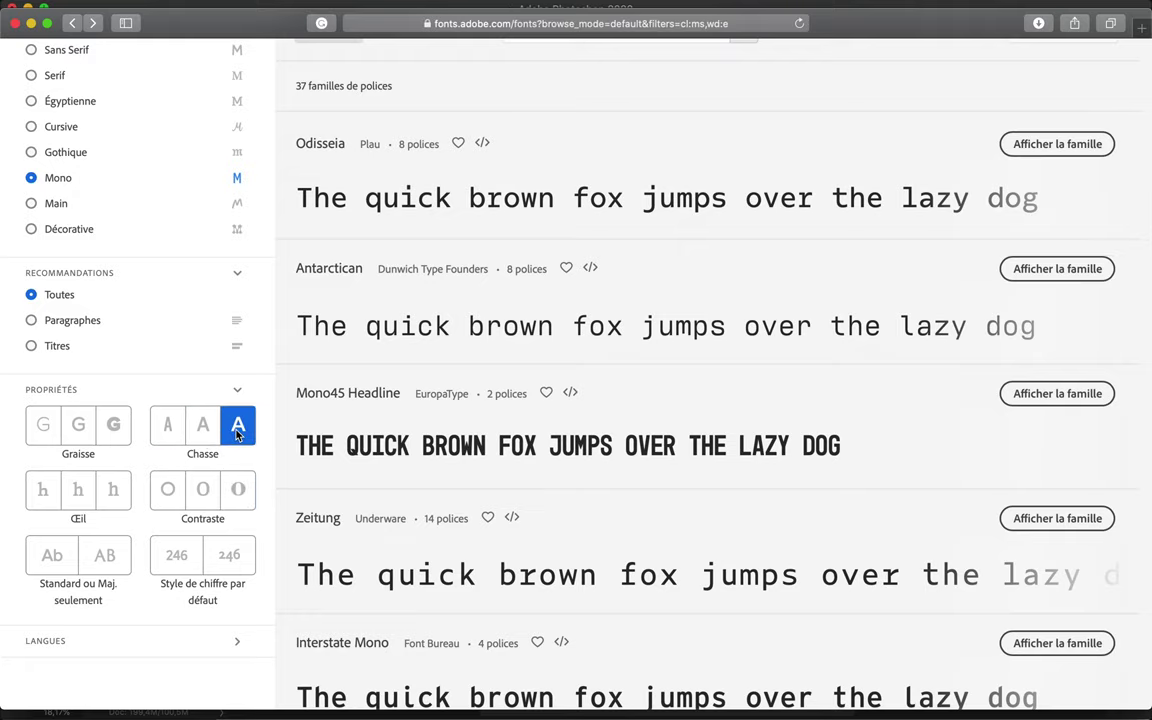
left_click(203, 428)
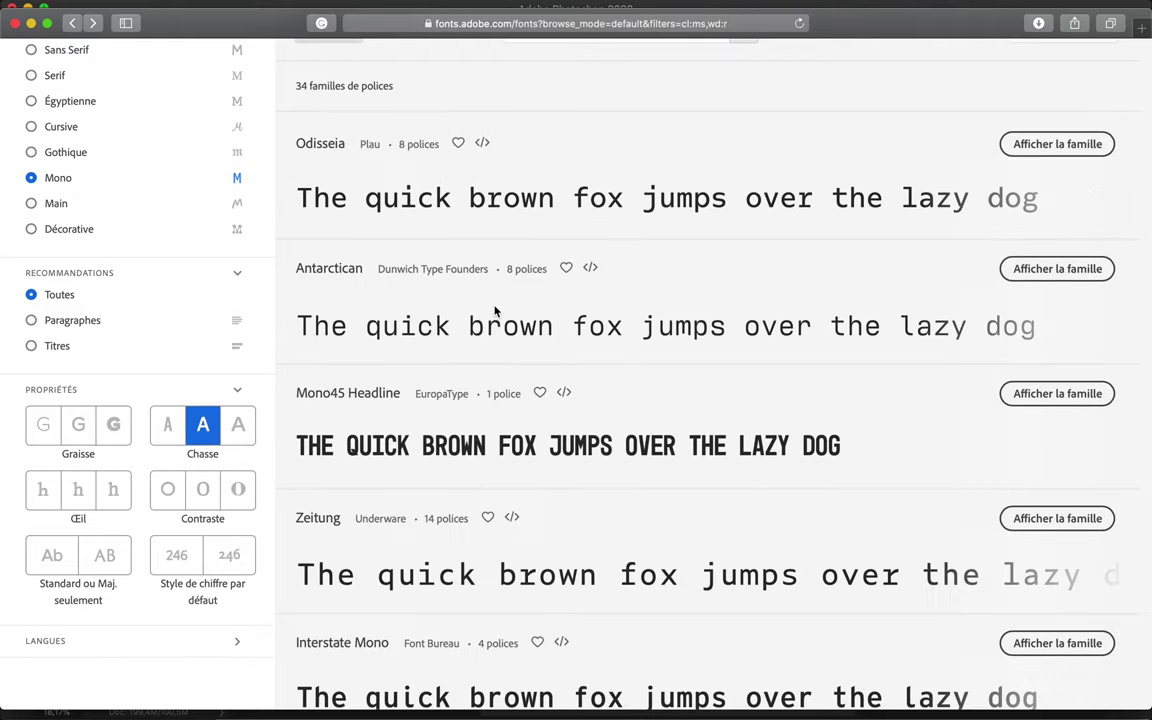
left_click(1018, 135)
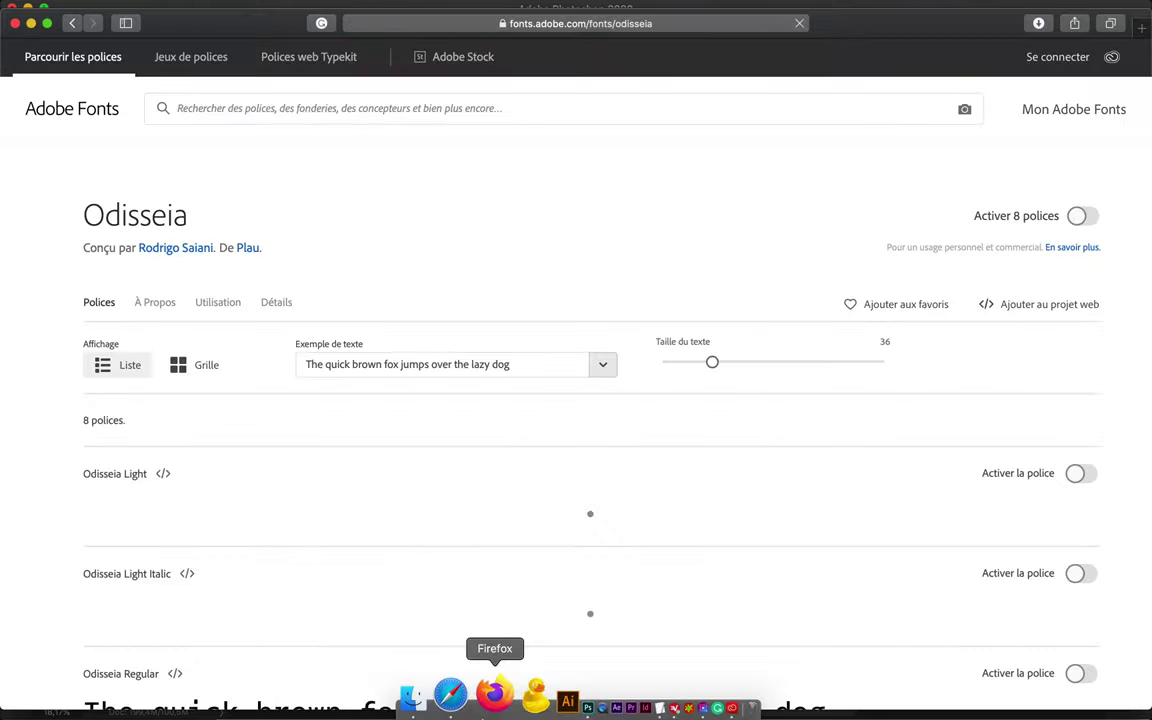
left_click(1081, 215)
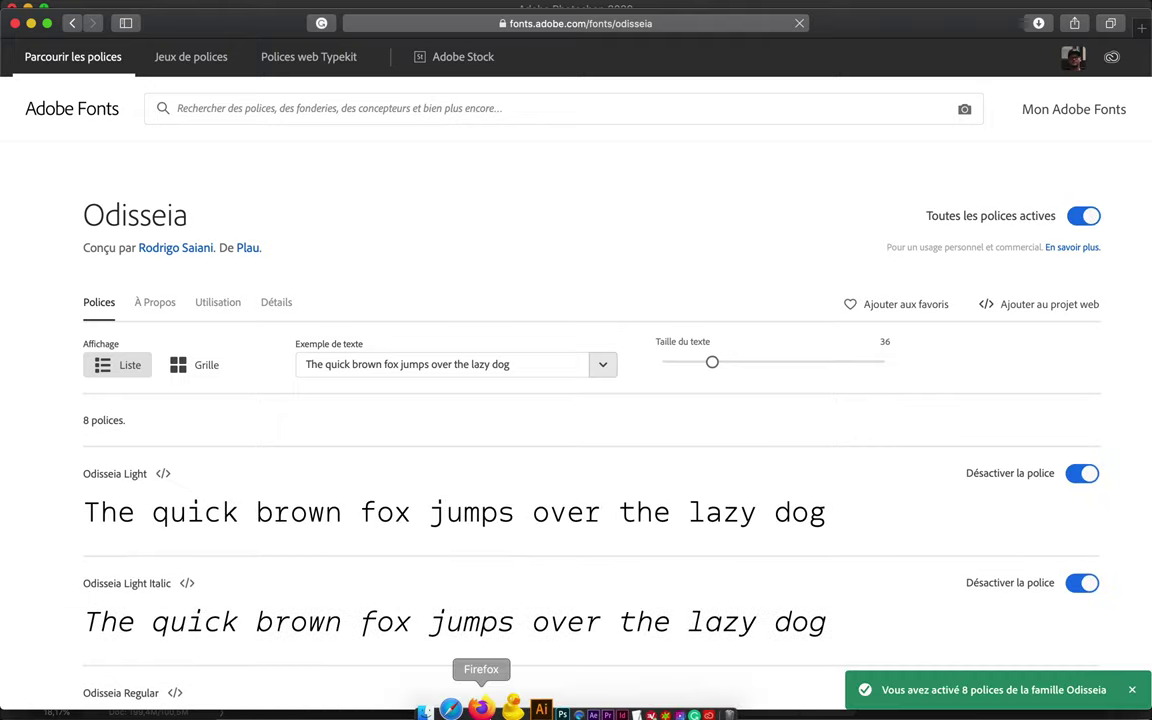
Set the HAPPY BIRTHDAY LOVE headline in Odisseia Regular through an 'odi' font search.
left_click(476, 700)
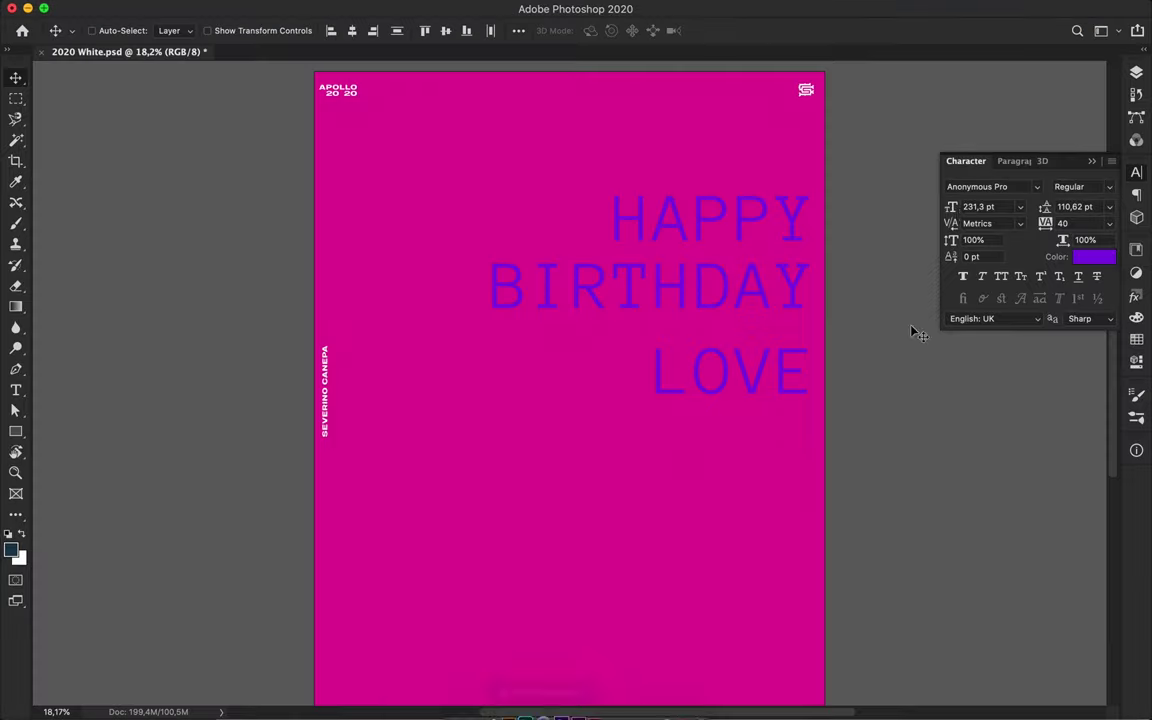
type("od")
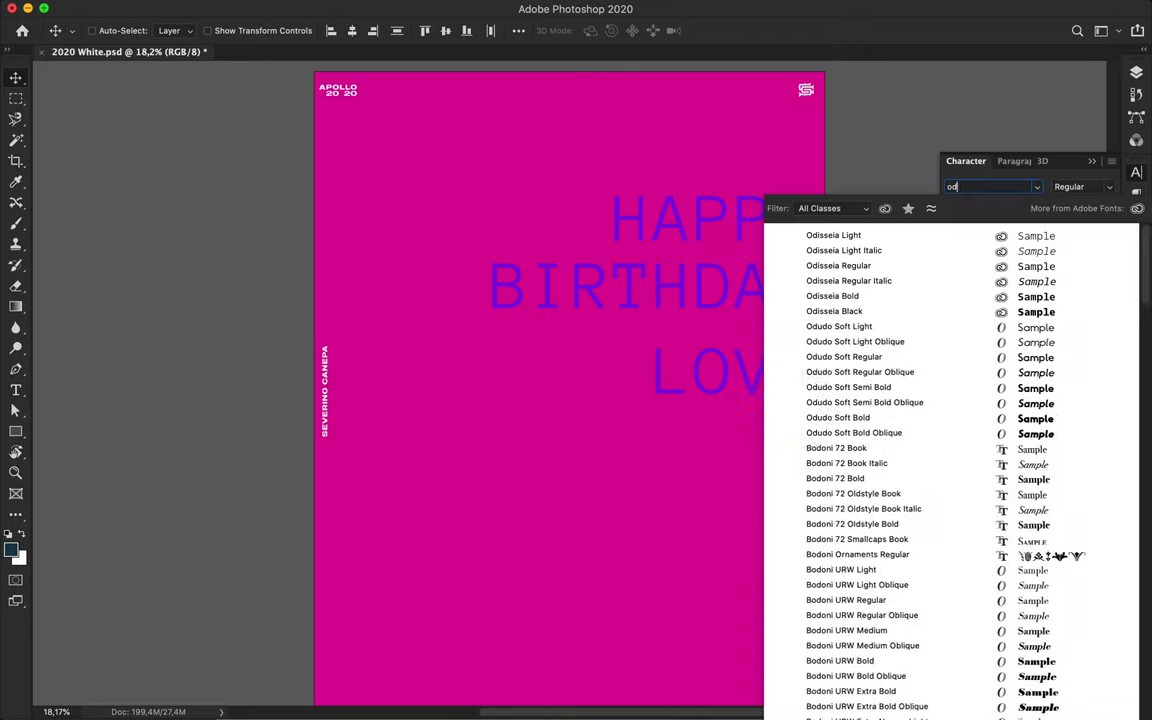
type("isseia")
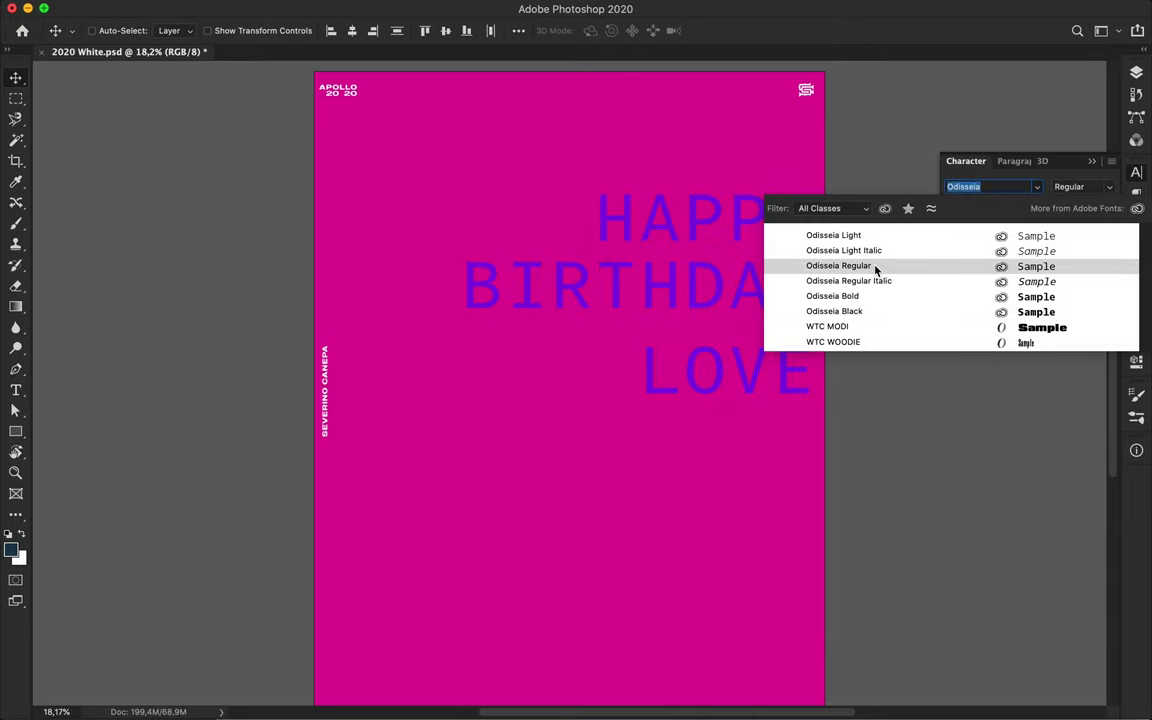
left_click(875, 266)
left_click(465, 694)
Clear the letter-width filter and open the Zeitung font family page.
key("super+bracketleft")
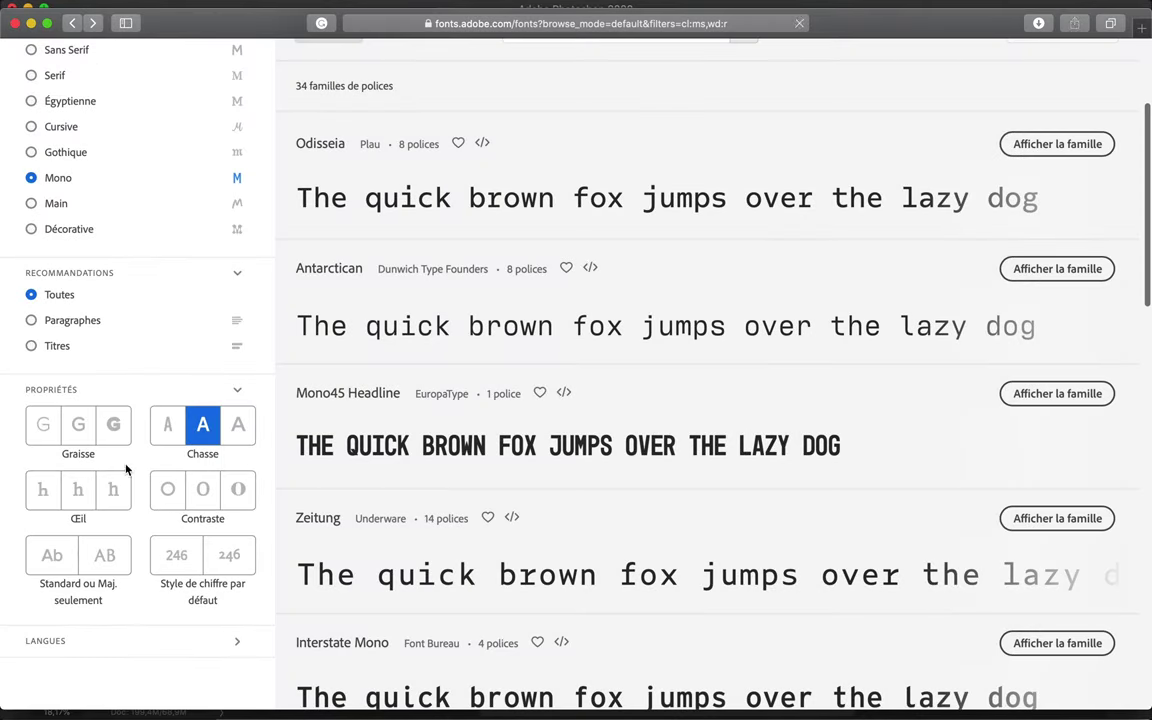
left_click(206, 430)
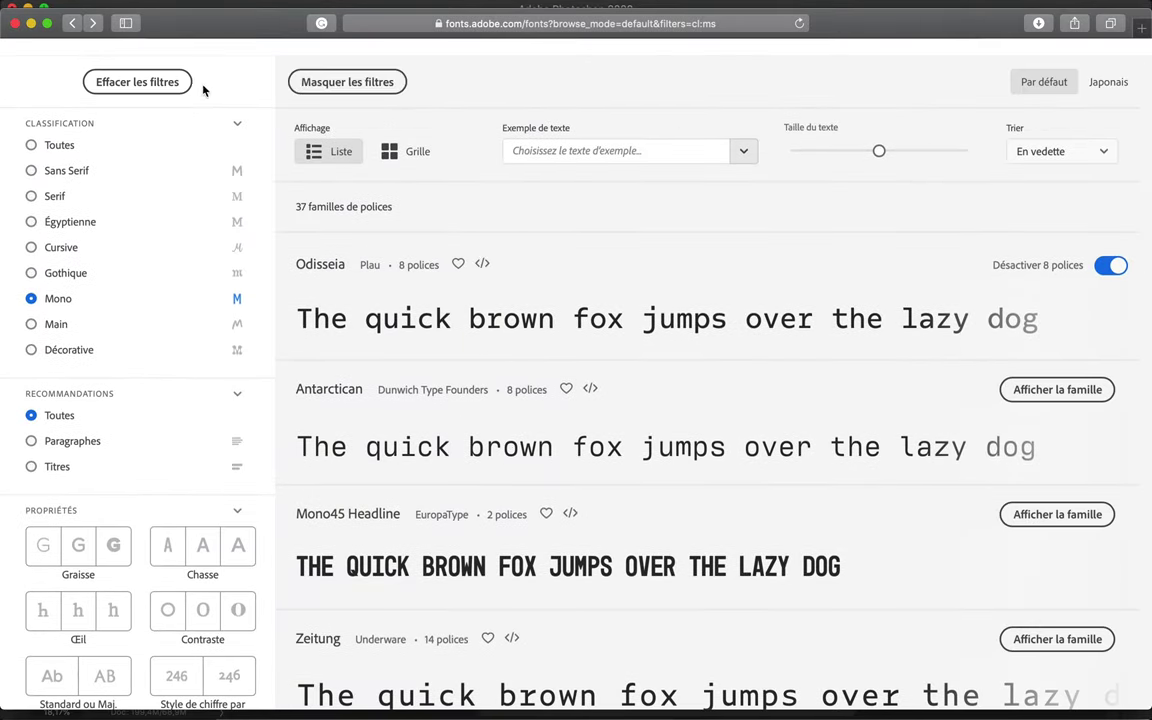
scroll(750, 234, "down", 5)
left_click(1057, 388)
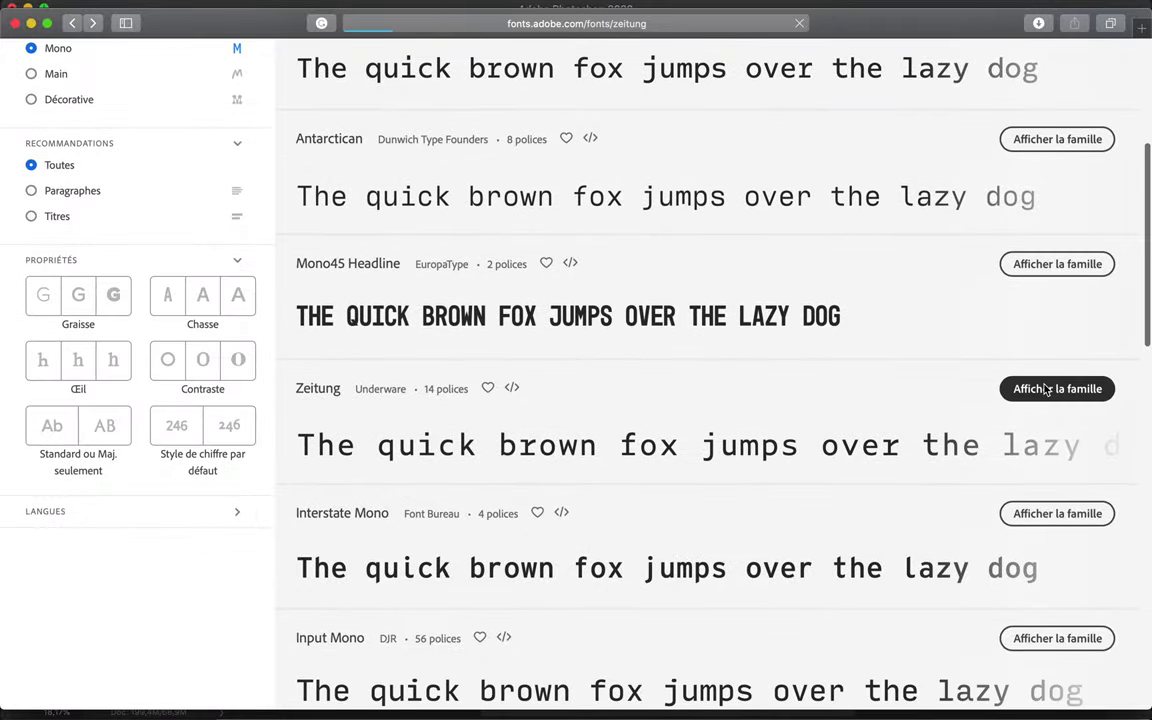
Activate all 14 Zeitung Mono fonts and bring the Photoshop poster back to front.
scroll(1066, 334, "down", 6)
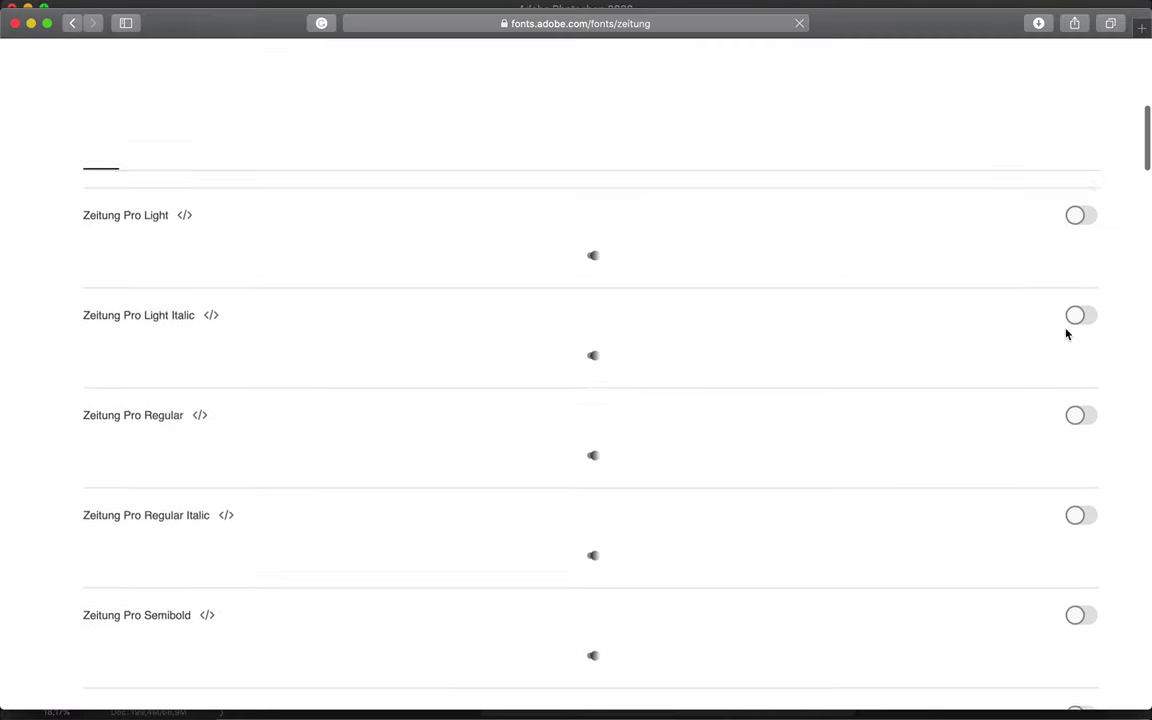
scroll(1066, 334, "down", 10)
scroll(1066, 334, "down", 15)
scroll(1066, 334, "down", 2)
scroll(1066, 334, "down", 3)
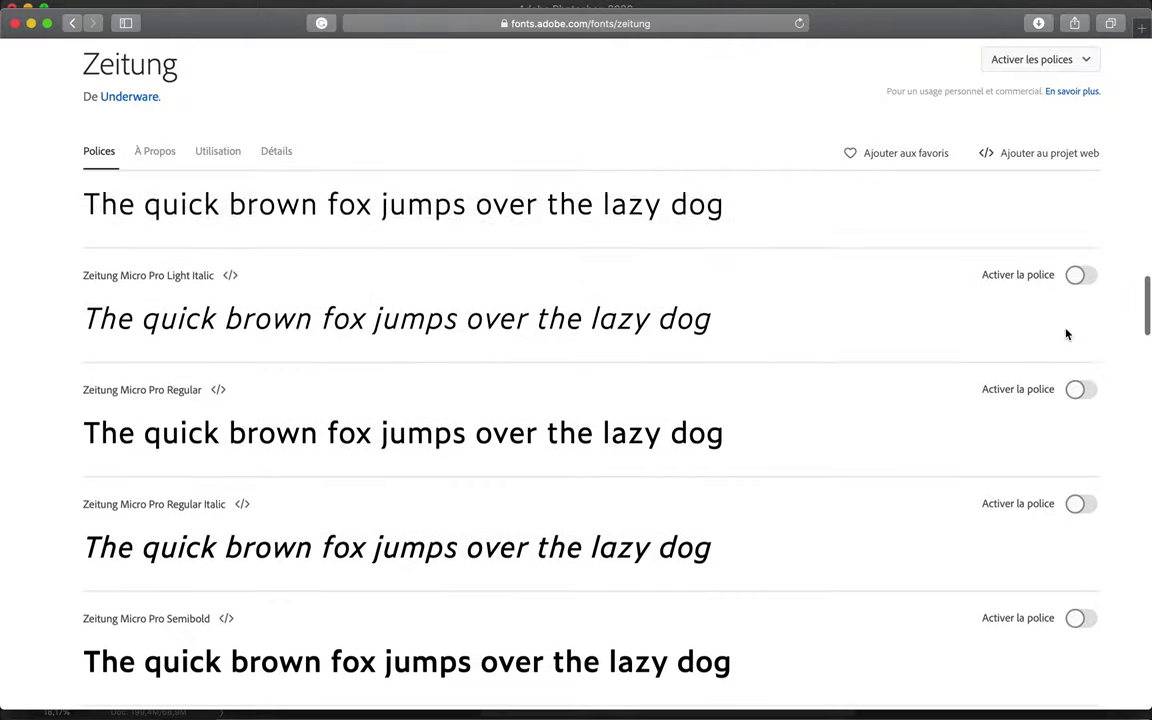
scroll(1066, 334, "down", 3)
scroll(1066, 334, "up", 15)
scroll(1066, 334, "up", 10)
scroll(1066, 334, "down", 1)
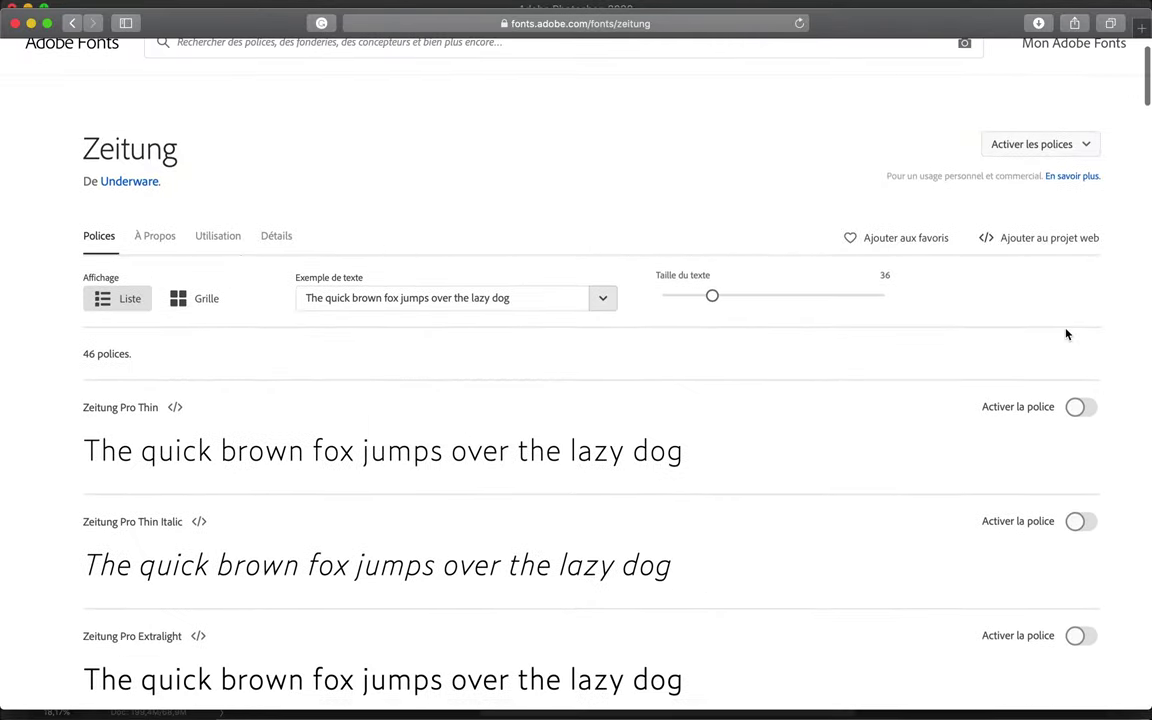
scroll(1066, 334, "down", 15)
scroll(1066, 334, "down", 15)
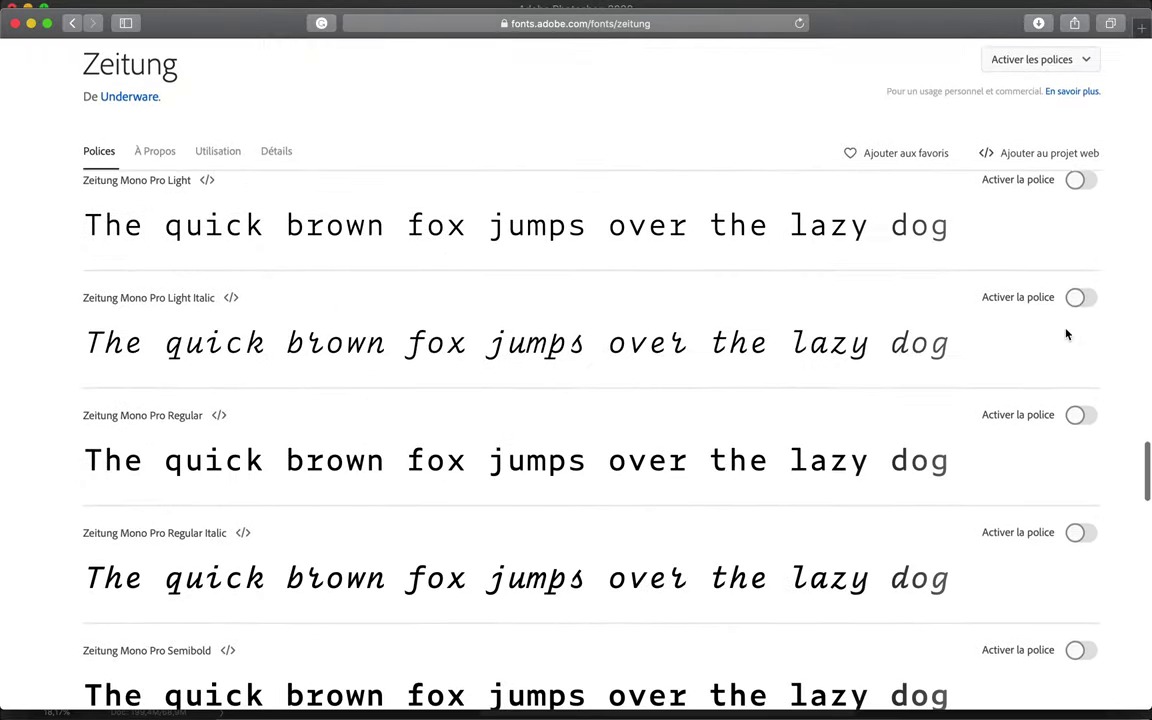
scroll(1066, 334, "up", 2)
scroll(1066, 334, "up", 15)
scroll(1066, 300, "up", 10)
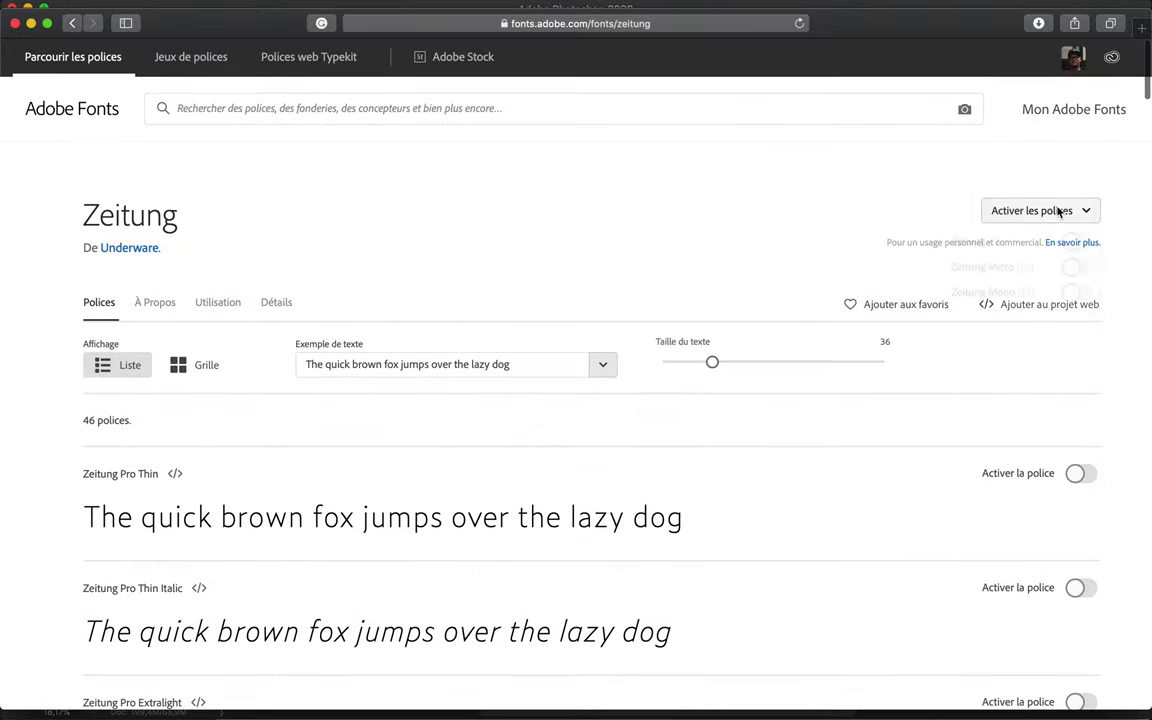
scroll(692, 303, "down", 20)
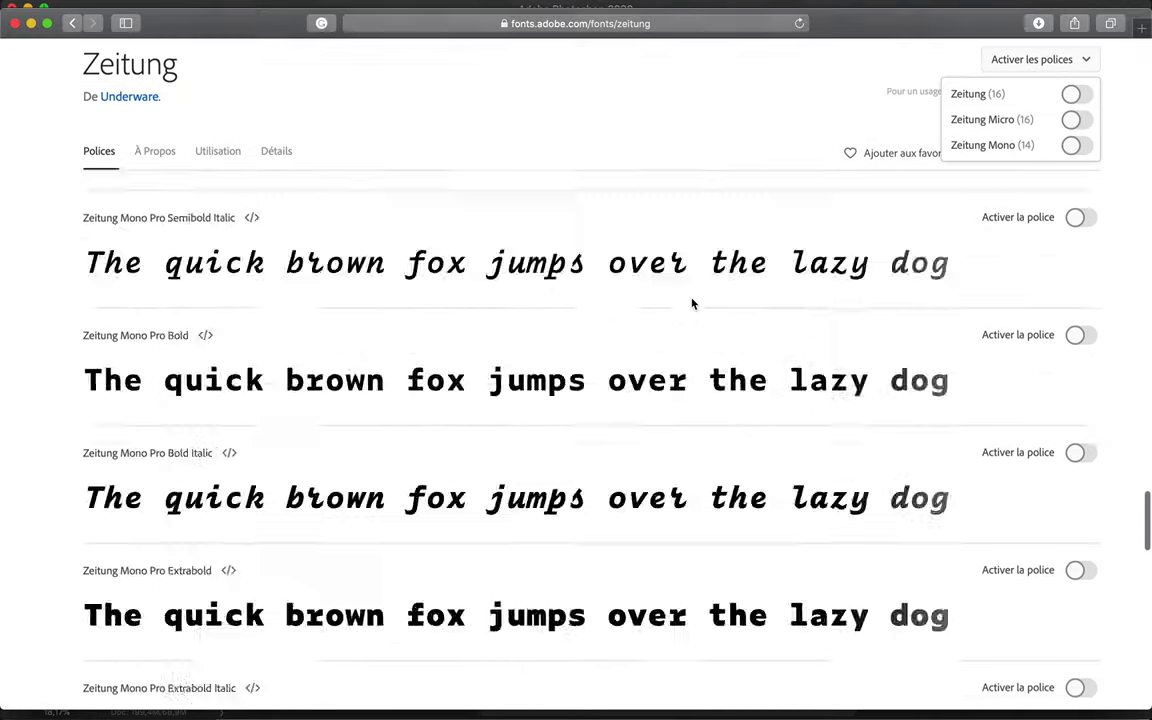
scroll(692, 303, "down", 3)
scroll(692, 303, "up", 10)
scroll(692, 303, "up", 8)
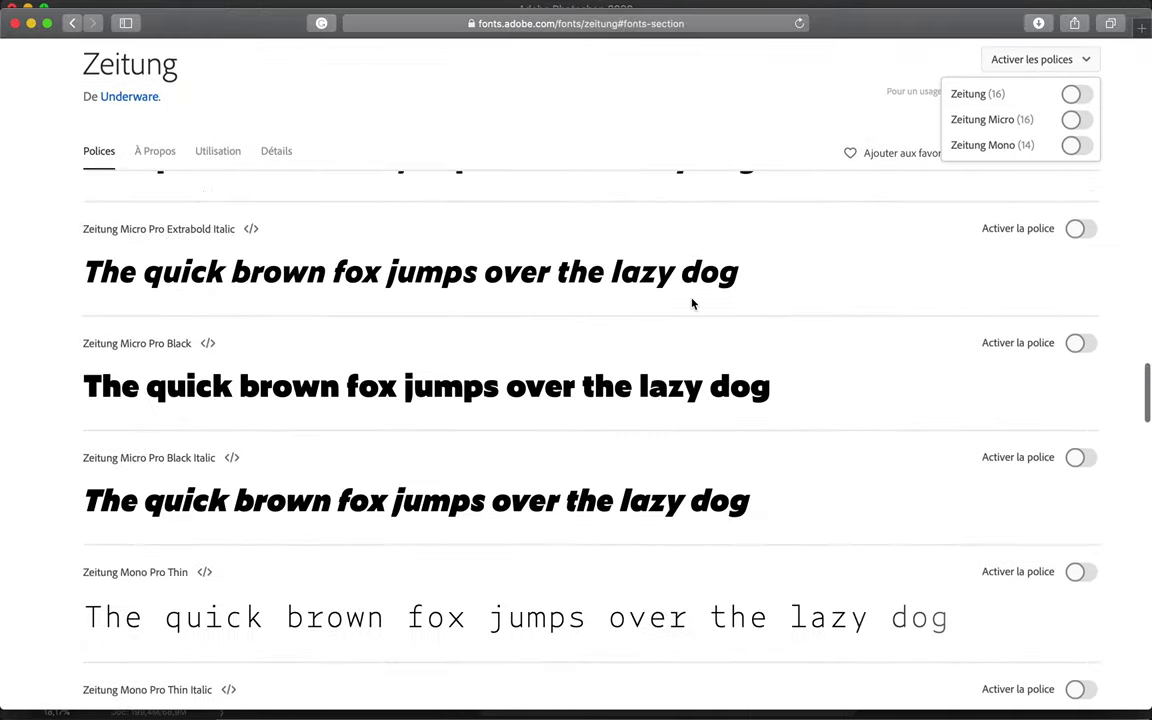
left_click(1075, 146)
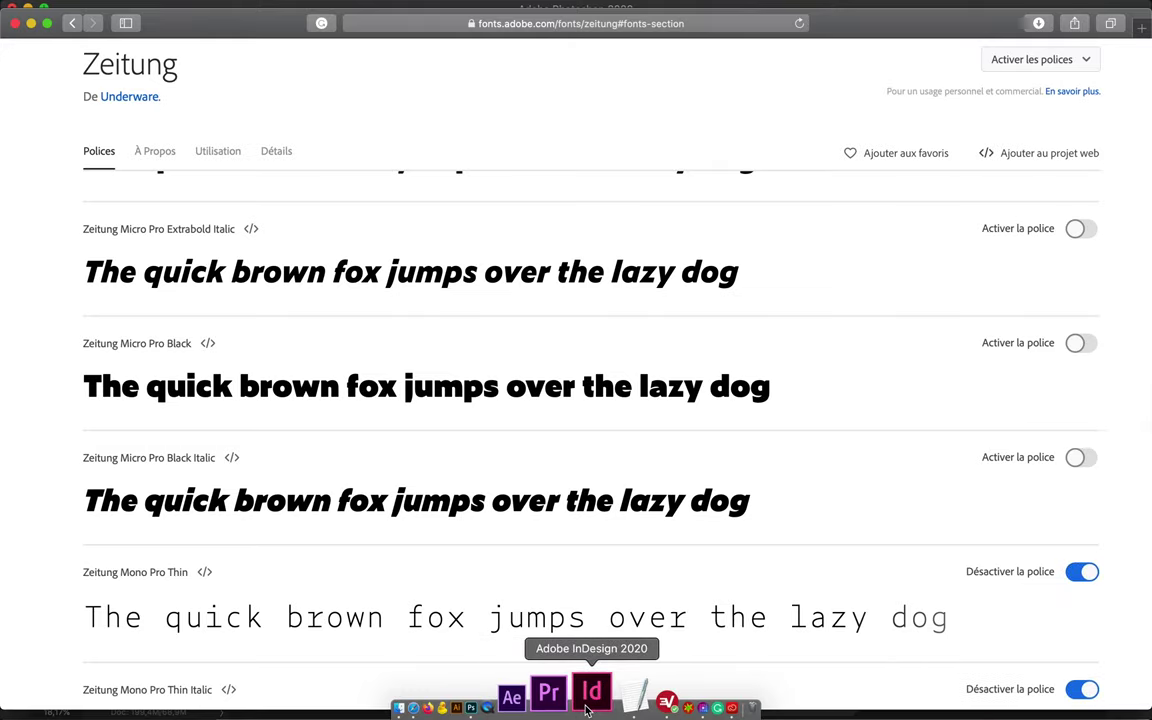
left_click(471, 700)
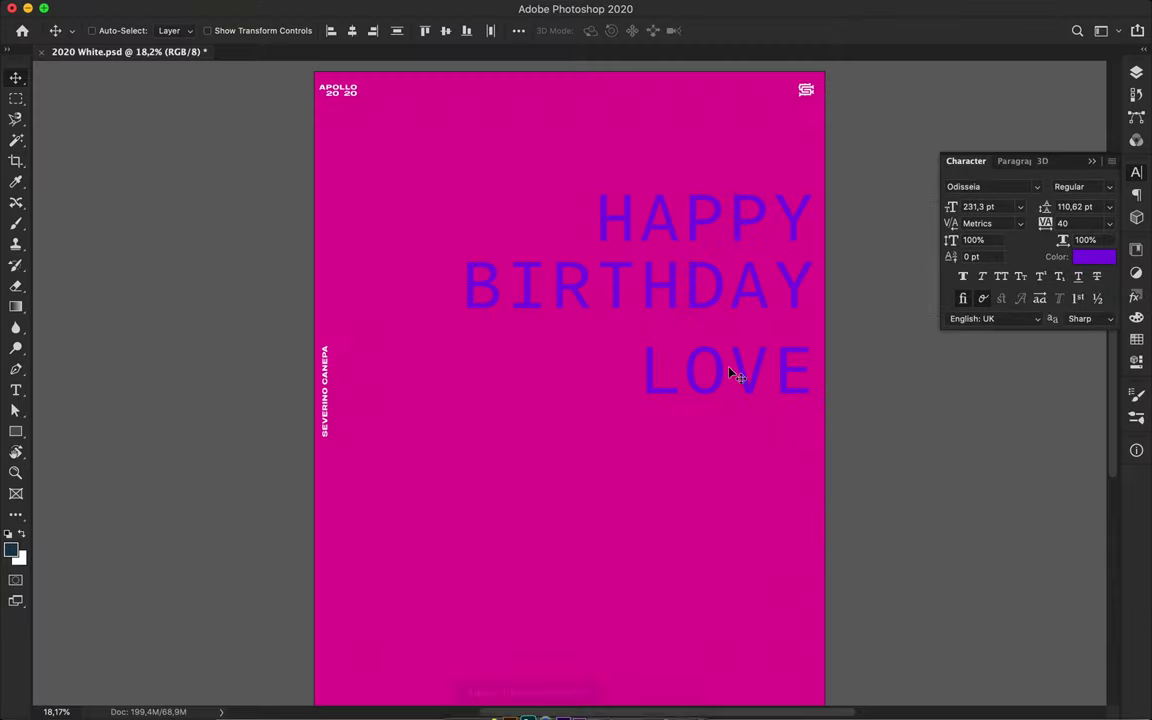
Switch the headline font from Odisseia to Zeitung Mono Pro Regular via a 'zei' search.
left_click(993, 188)
type("zeit")
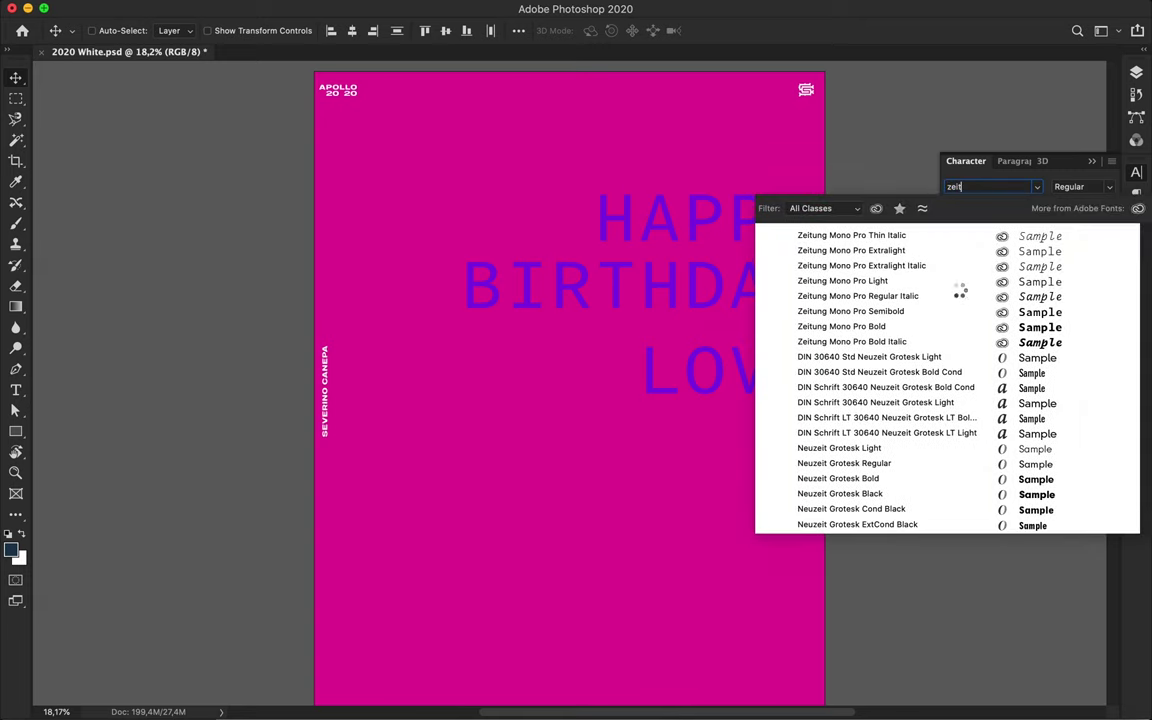
key("Down")
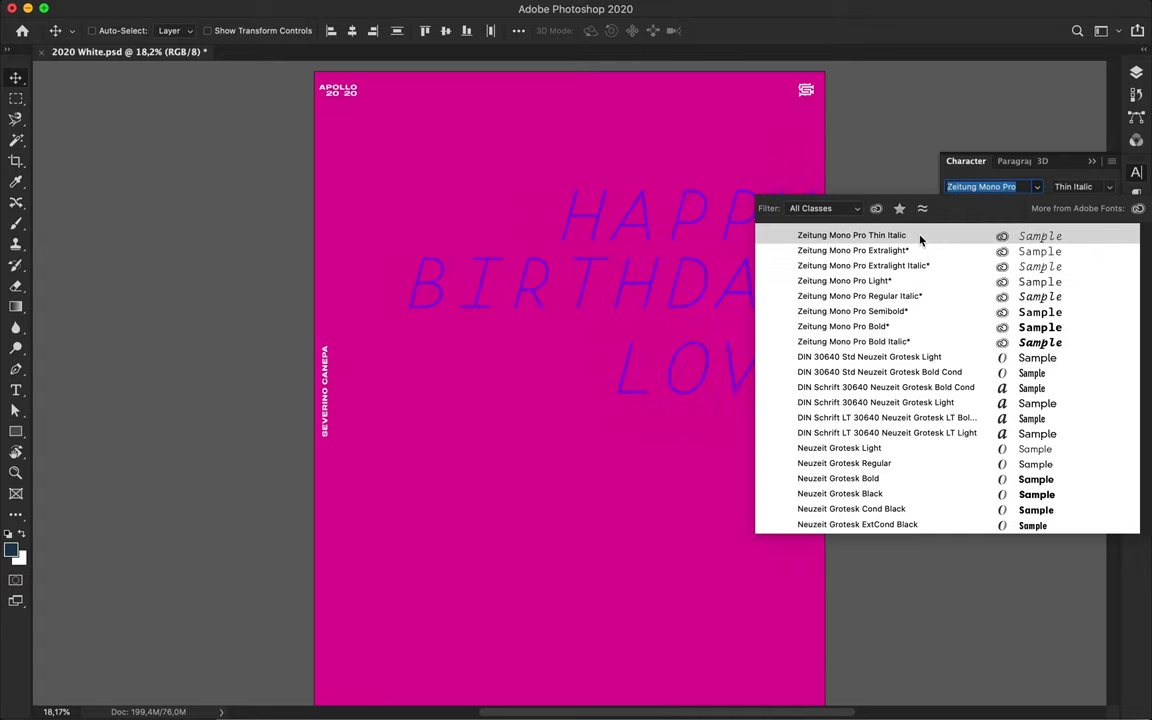
left_click(1005, 172)
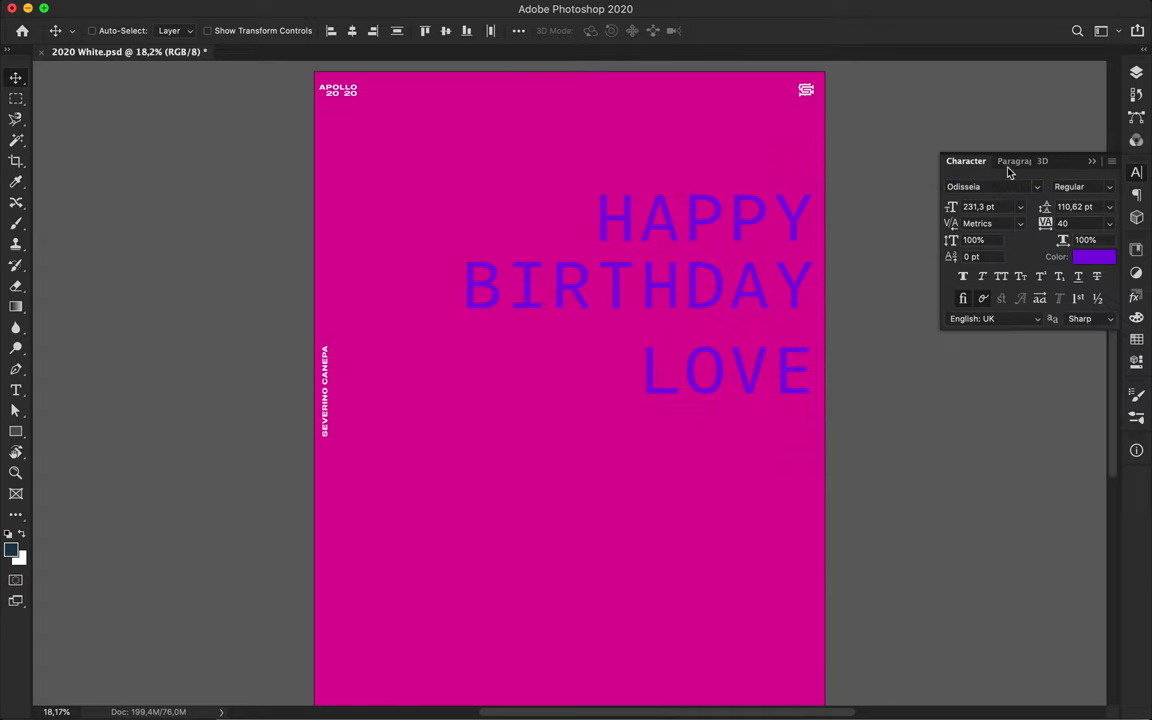
type("zei")
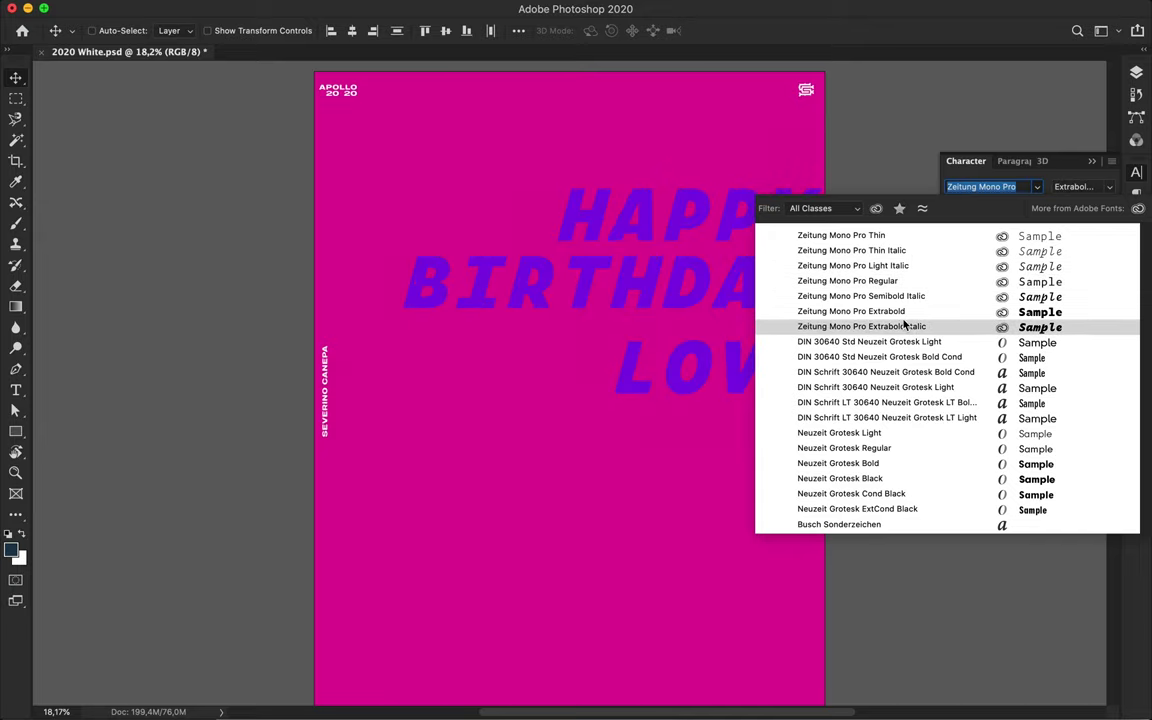
left_click(860, 281)
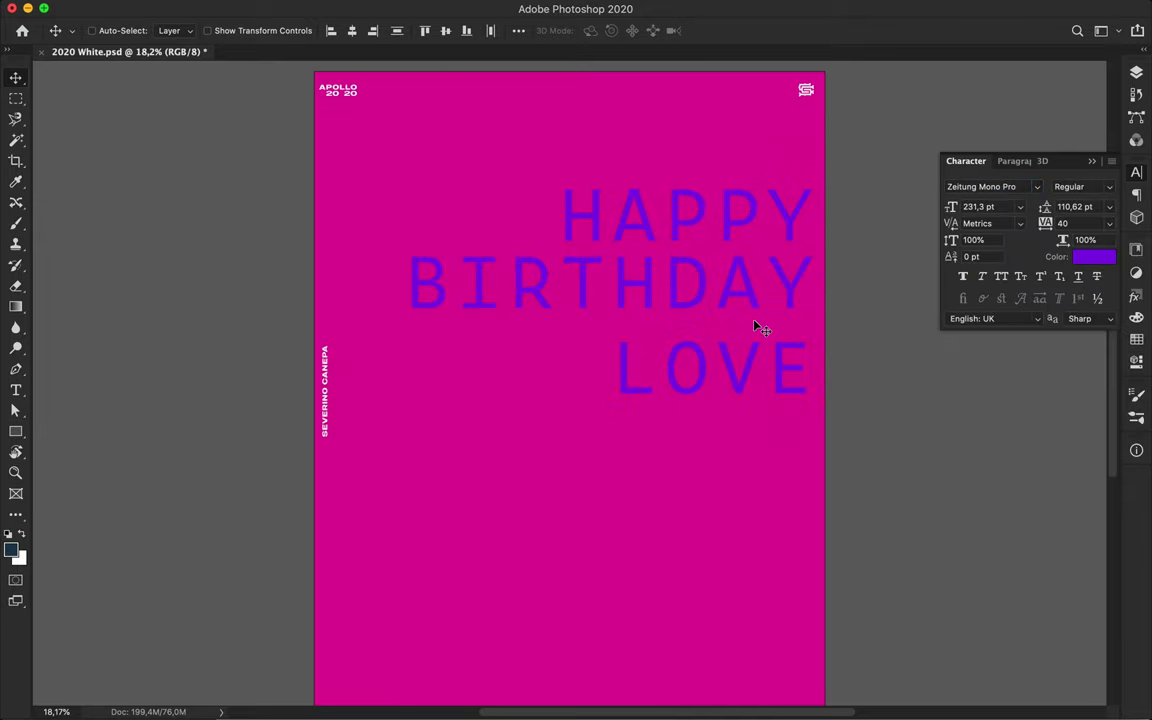
scroll(730, 262, "up", 1)
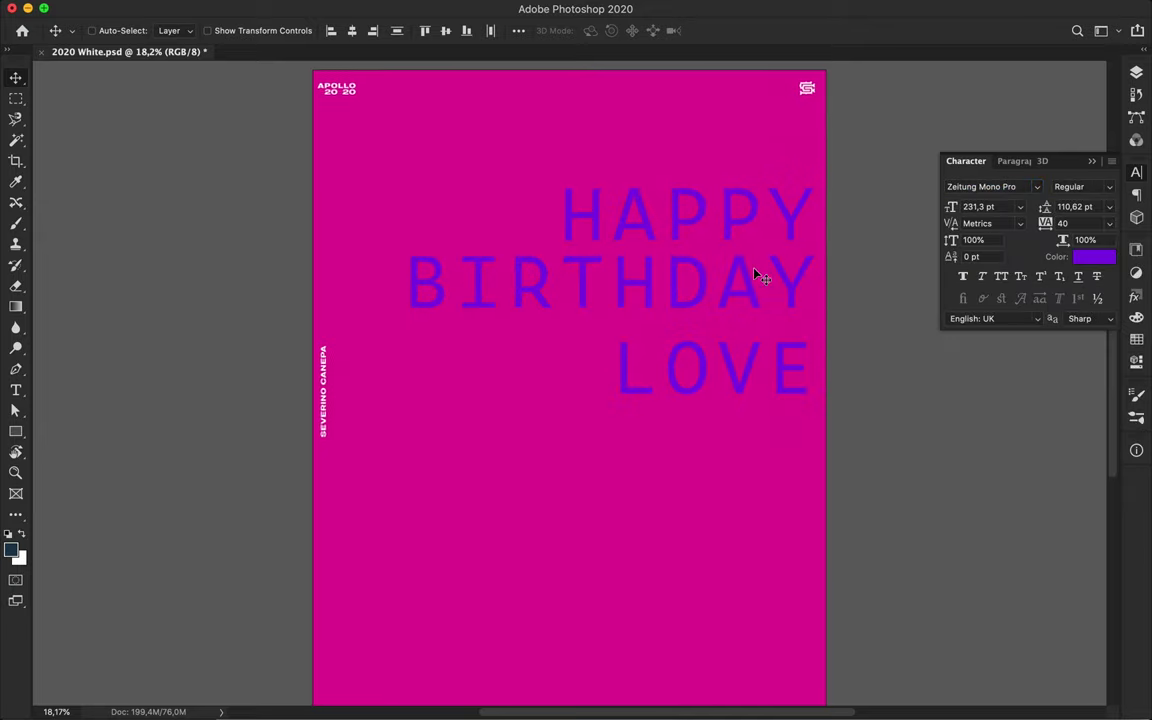
Set tracking to 0 and scale HAPPY BIRTHDAY to 52% in the top-right.
double_click(1075, 223)
type("0")
key("Return")
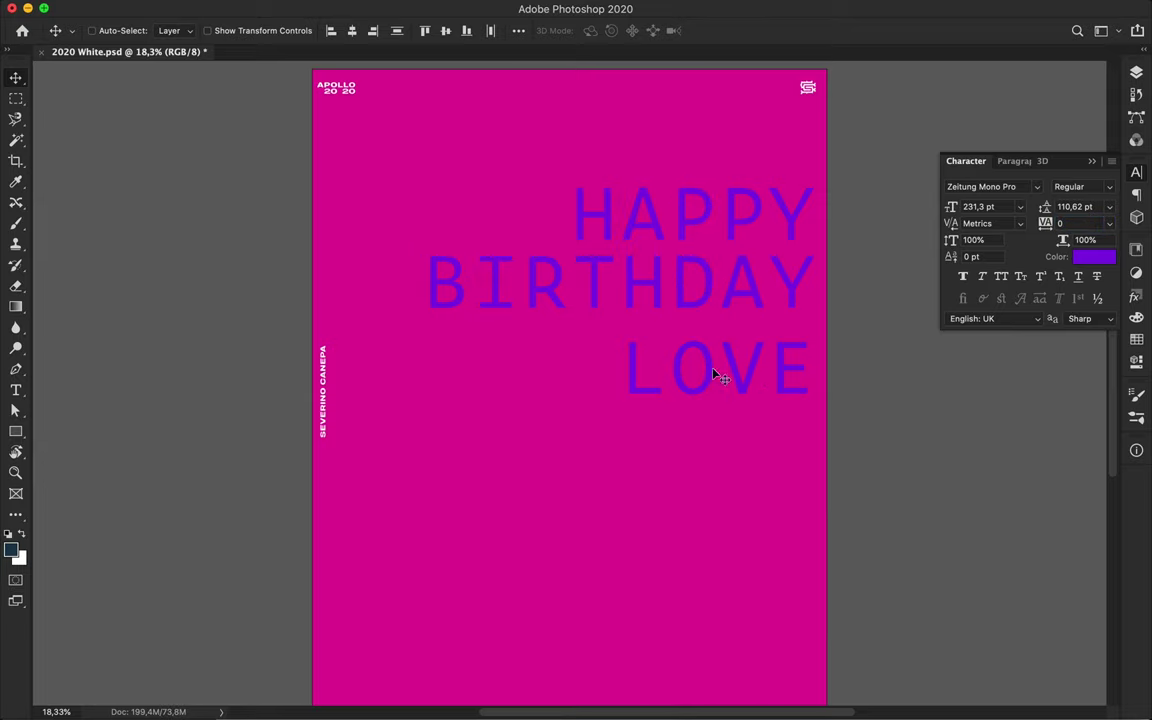
left_click_drag(687, 283, 680, 211)
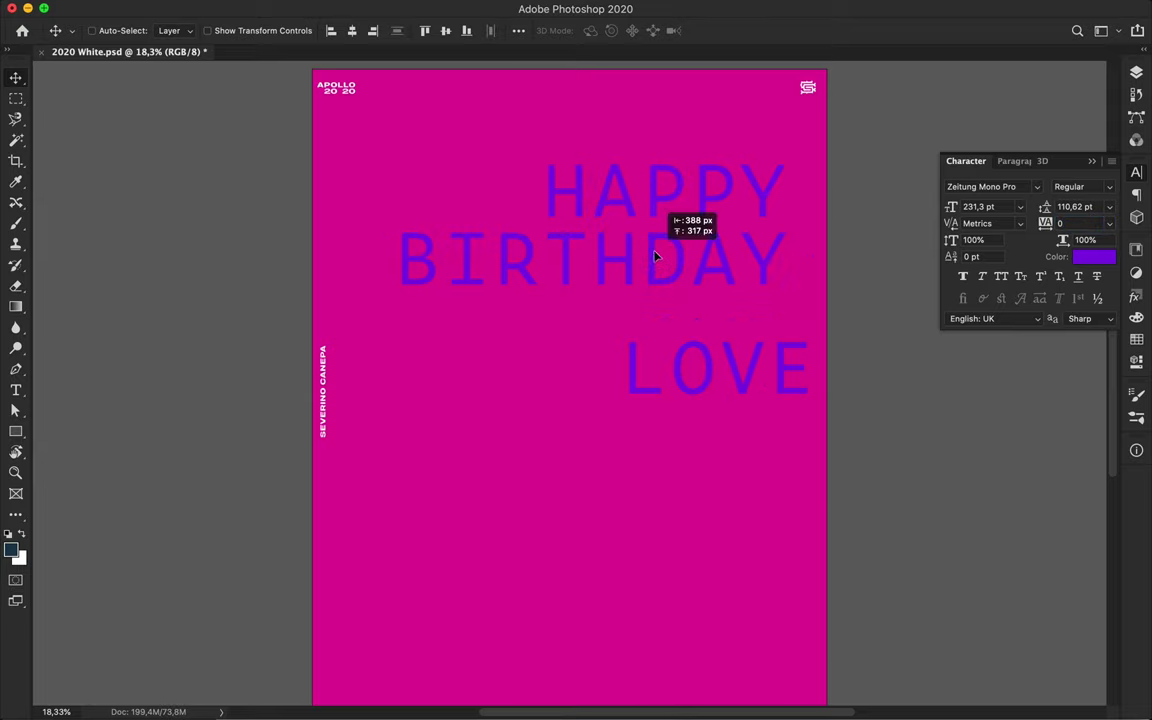
key("ctrl+t")
left_click_drag(422, 177, 604, 177)
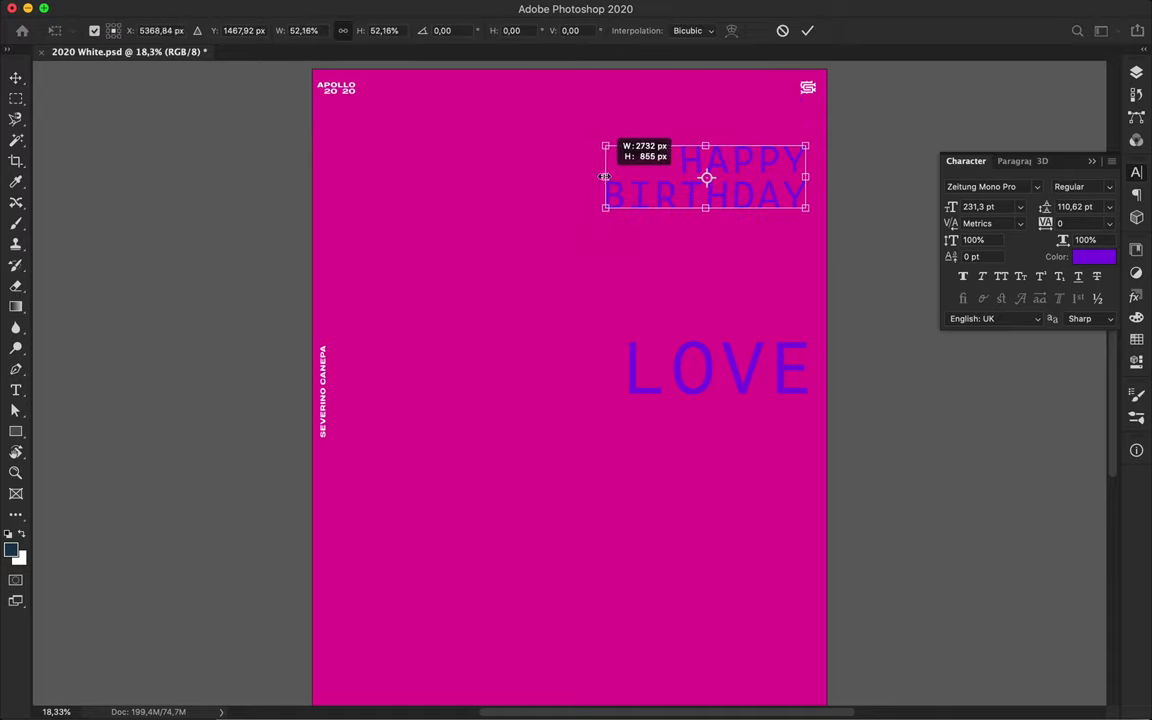
key("Return")
Move LOVE to the bottom-right and shrink it to about 121 pt.
scroll(720, 481, "down", 3)
scroll(725, 300, "down", 2)
left_click_drag(728, 178, 733, 504)
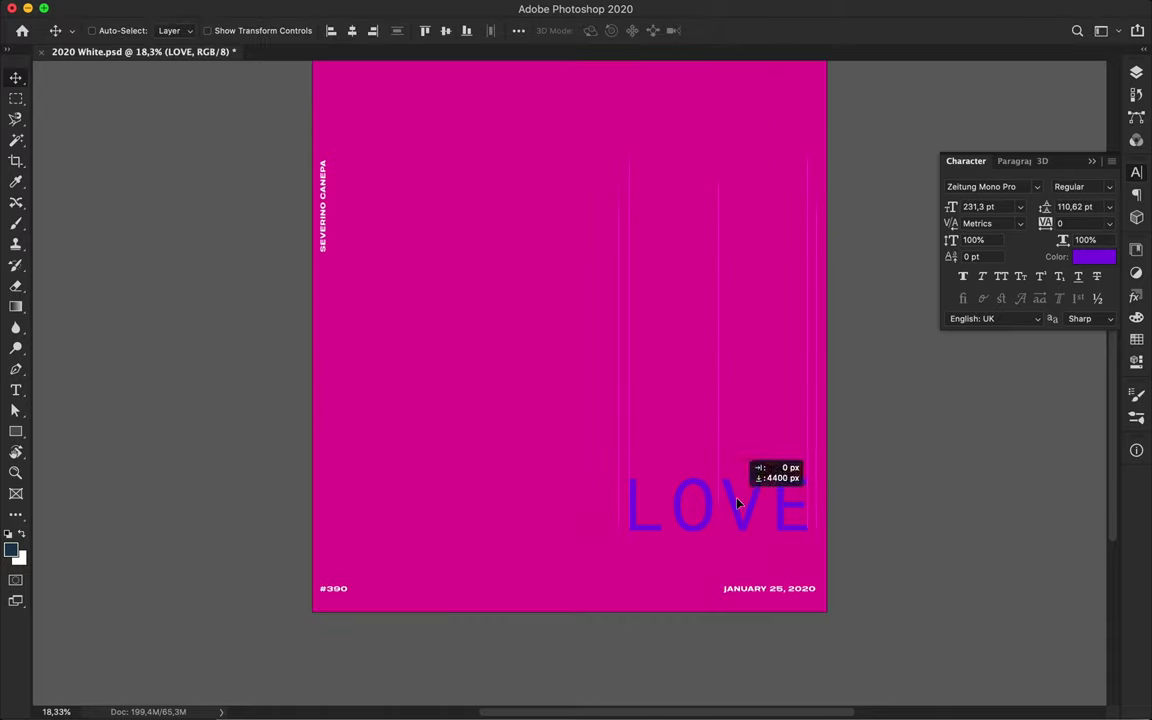
scroll(738, 501, "down", 3)
key("t")
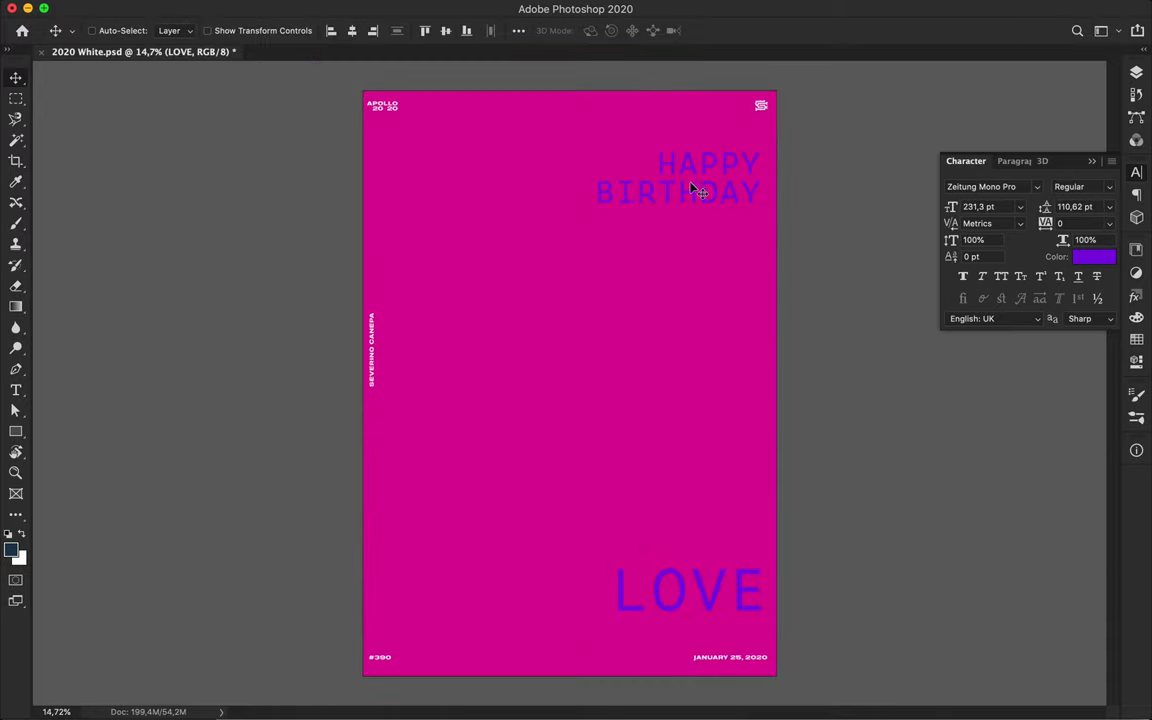
double_click(700, 188)
double_click(695, 600)
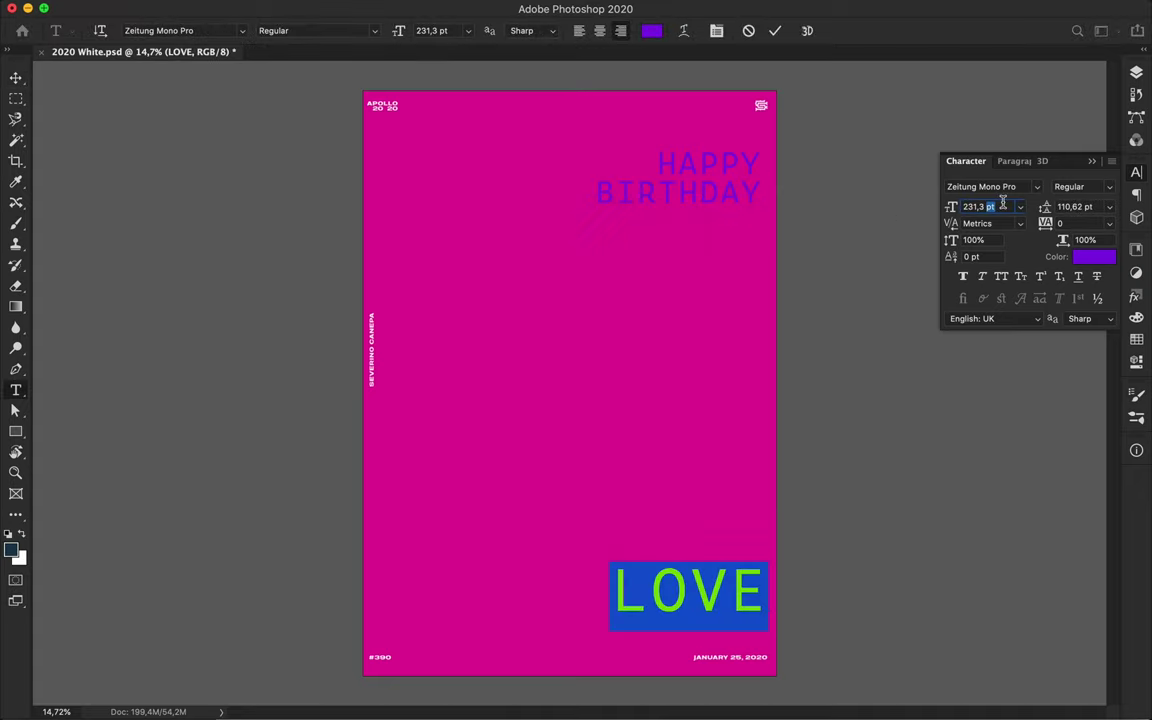
left_click_drag(951, 206, 900, 200)
key("Escape")
Set LOVE to upright Extrabold and nudge it into place at the bottom right.
left_click(1109, 207)
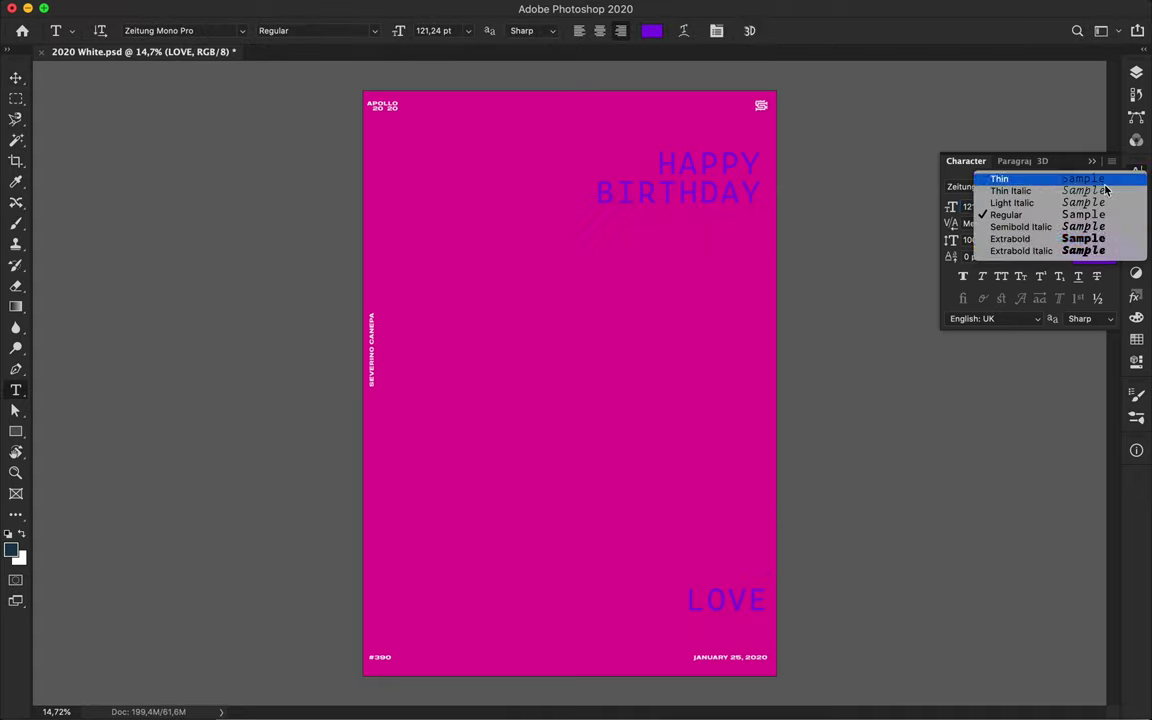
left_click(1090, 249)
left_click(1109, 187)
left_click(1085, 239)
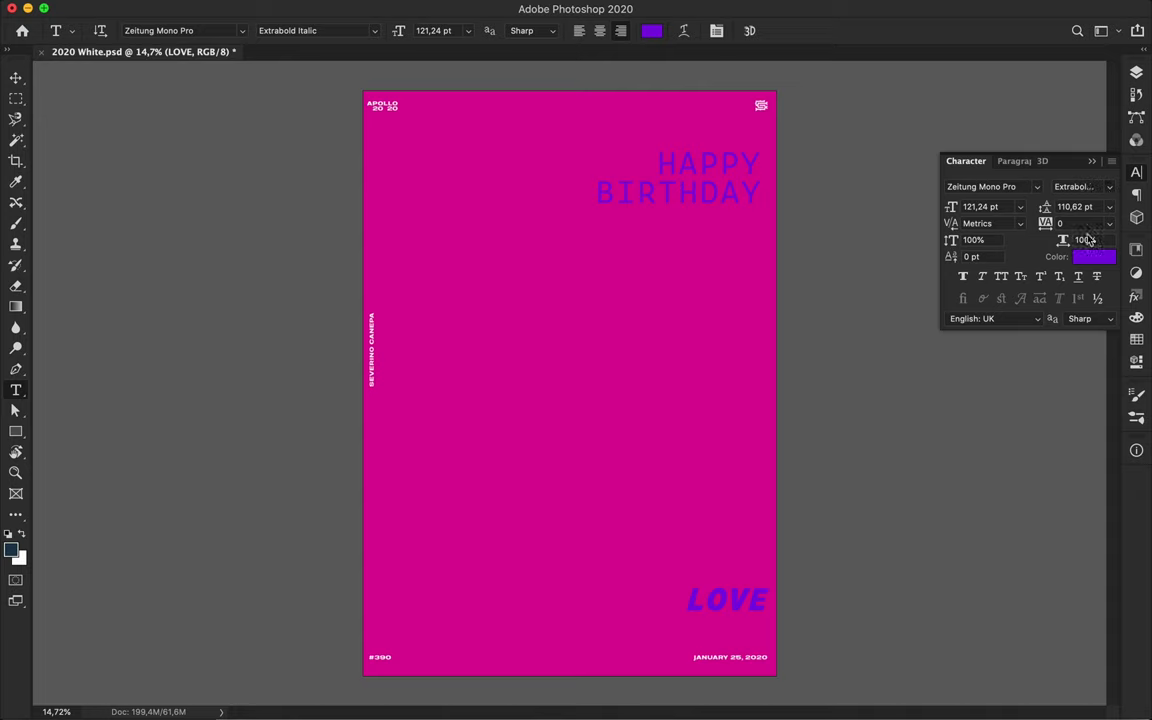
key("v")
left_click_drag(738, 617, 723, 612)
scroll(674, 404, "down", 1)
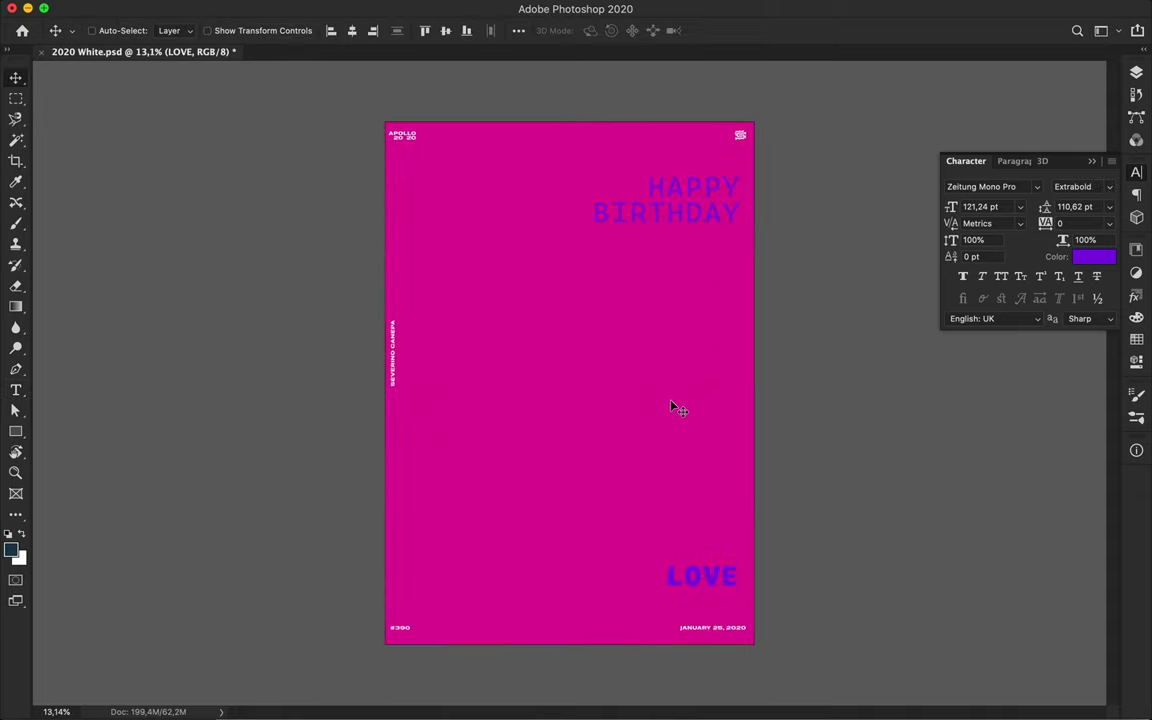
Sample the headline purple and add a new layer above the magenta background.
key("i")
left_click(690, 205)
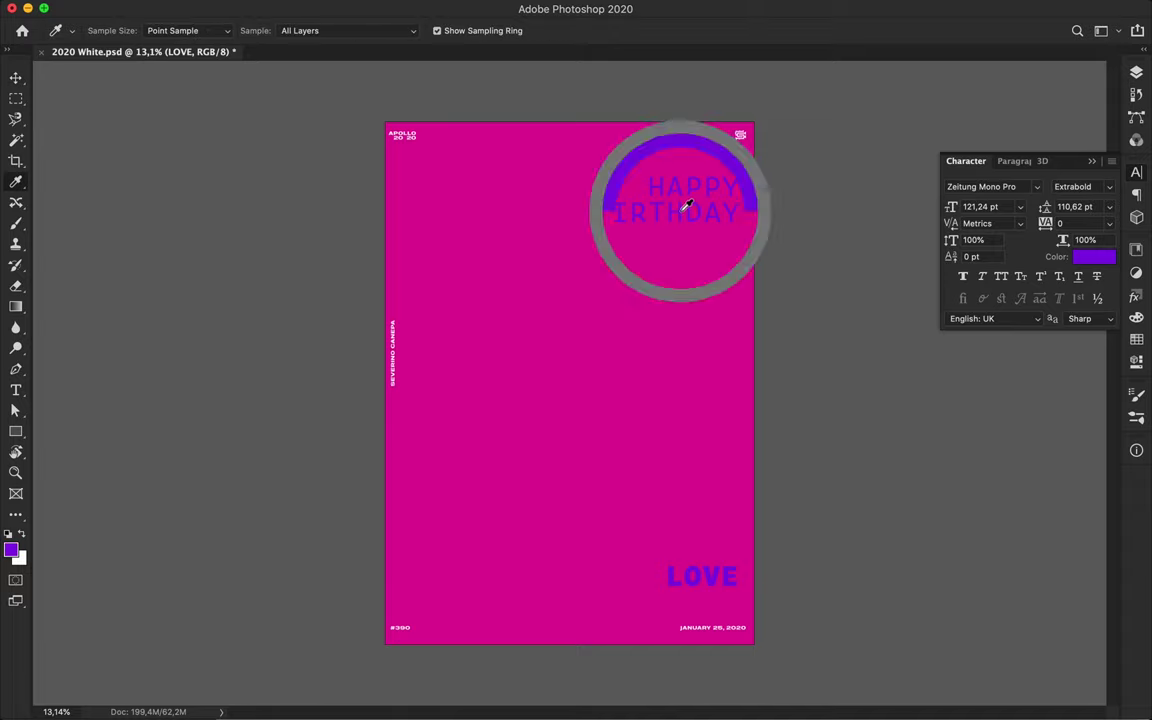
key("b")
key("F7")
left_click(975, 278)
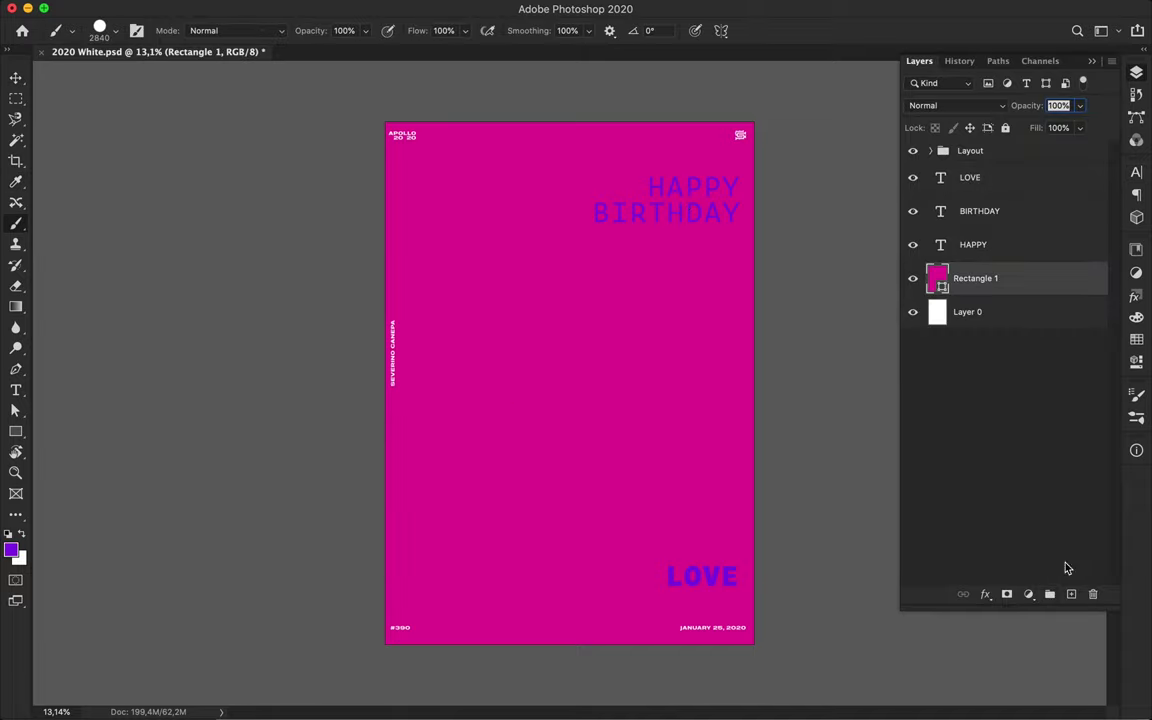
left_click(1071, 594)
Paint a large soft purple glow mid-poster with an enlarged Arrondi flou brush.
left_click_drag(630, 350, 561, 334)
key("ctrl+z")
right_click(561, 334)
double_click(701, 471)
mouse_move(489, 386)
left_mouse_down()
mouse_move(591, 399)
mouse_move(540, 309)
left_mouse_up()
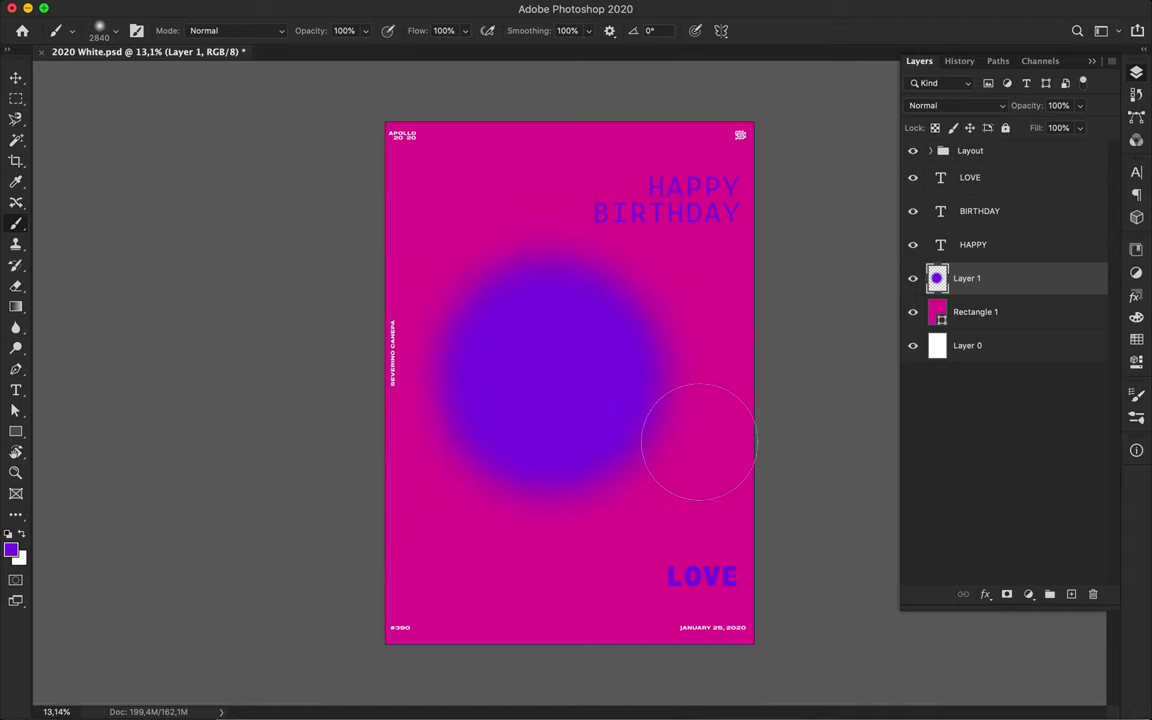
key("ctrl+z")
right_click(558, 332)
left_click_drag(724, 367, 738, 369)
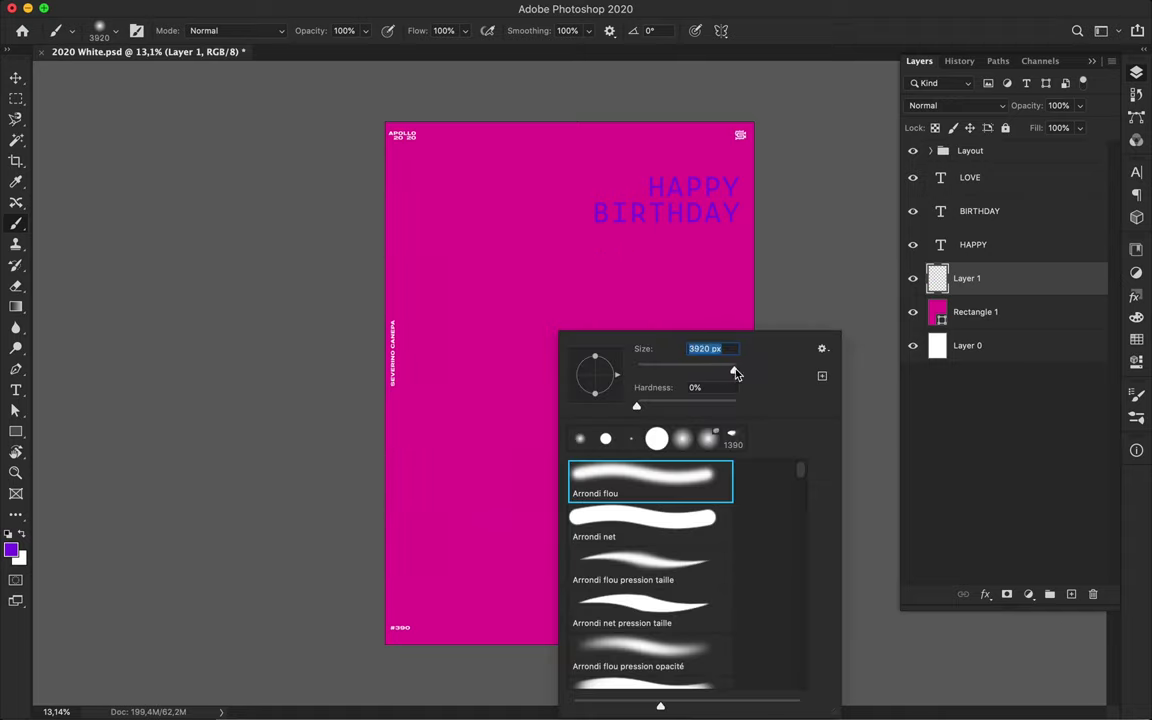
left_click(489, 362)
left_click_drag(489, 362, 545, 340)
key("v")
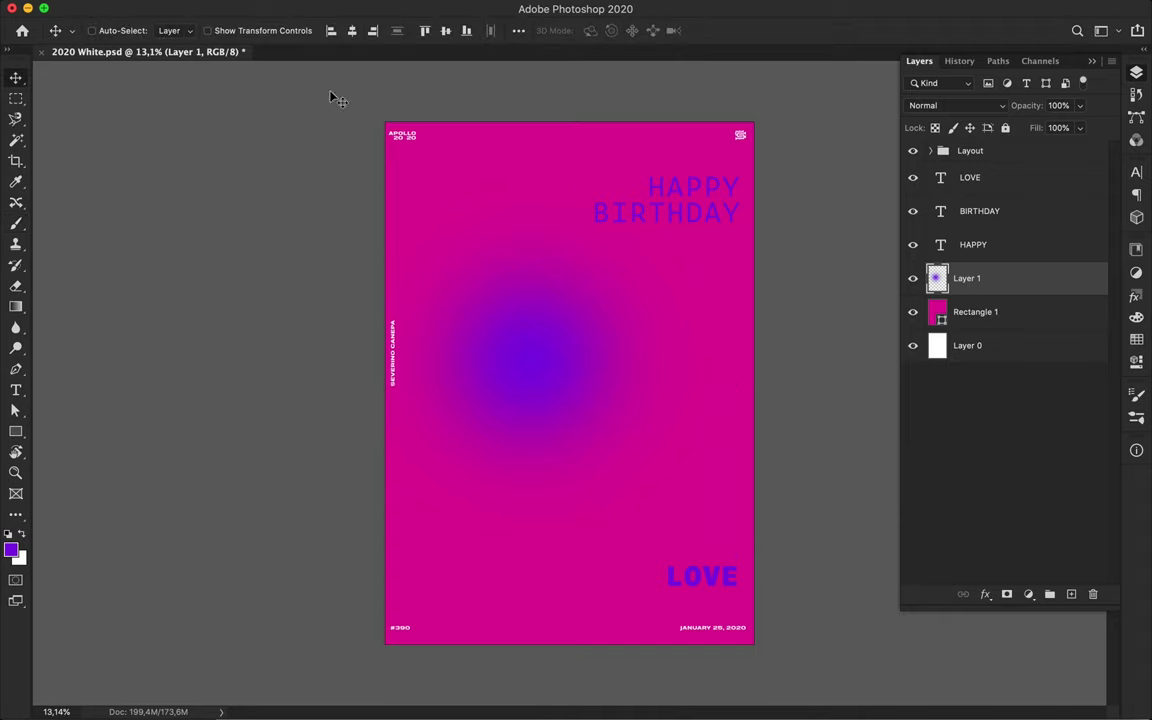
Shift the foreground colour to a bluer violet.
left_click(1136, 339)
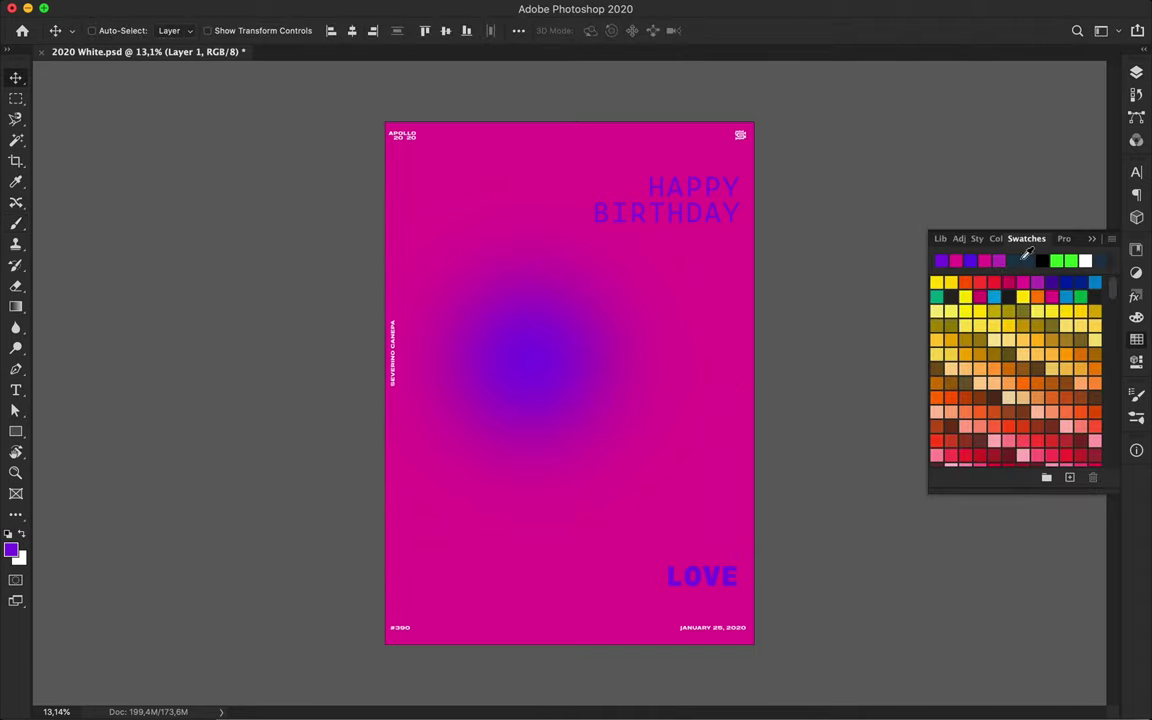
key("b")
left_click(10, 549)
left_click(727, 107)
mouse_move(727, 107)
left_mouse_down()
mouse_move(733, 149)
mouse_move(733, 107)
left_mouse_up()
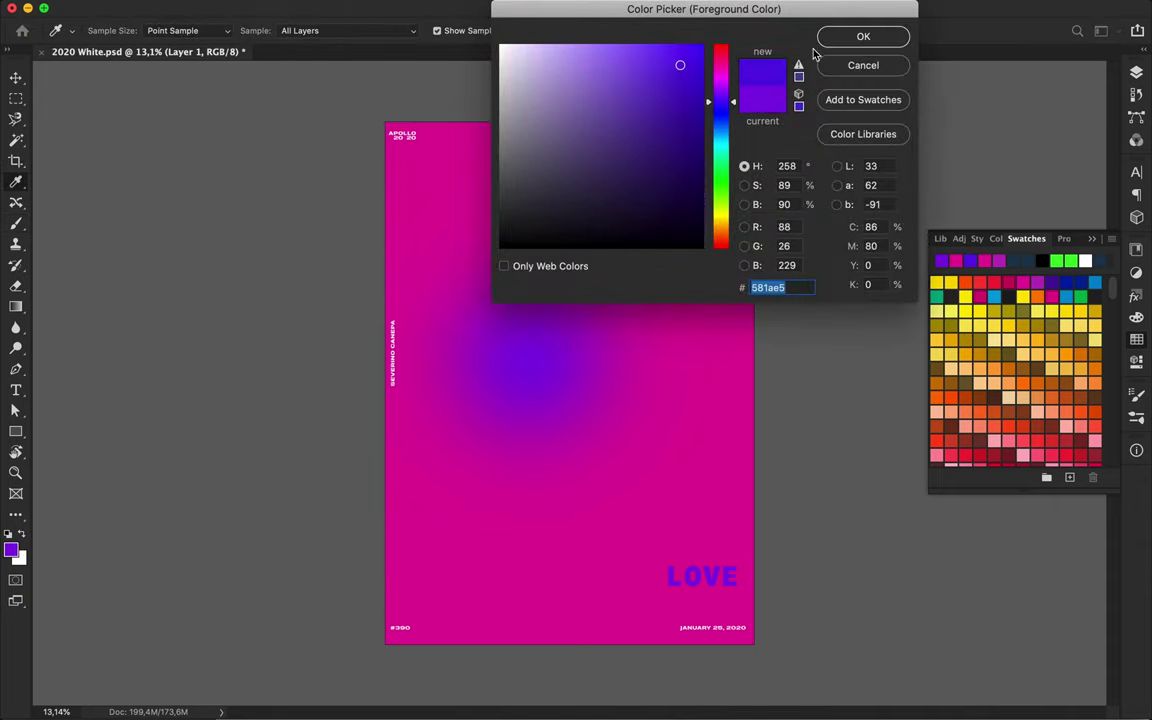
left_click(860, 37)
Repaint the violet glow further left of centre and shrink the brush to dot size.
key("super+z")
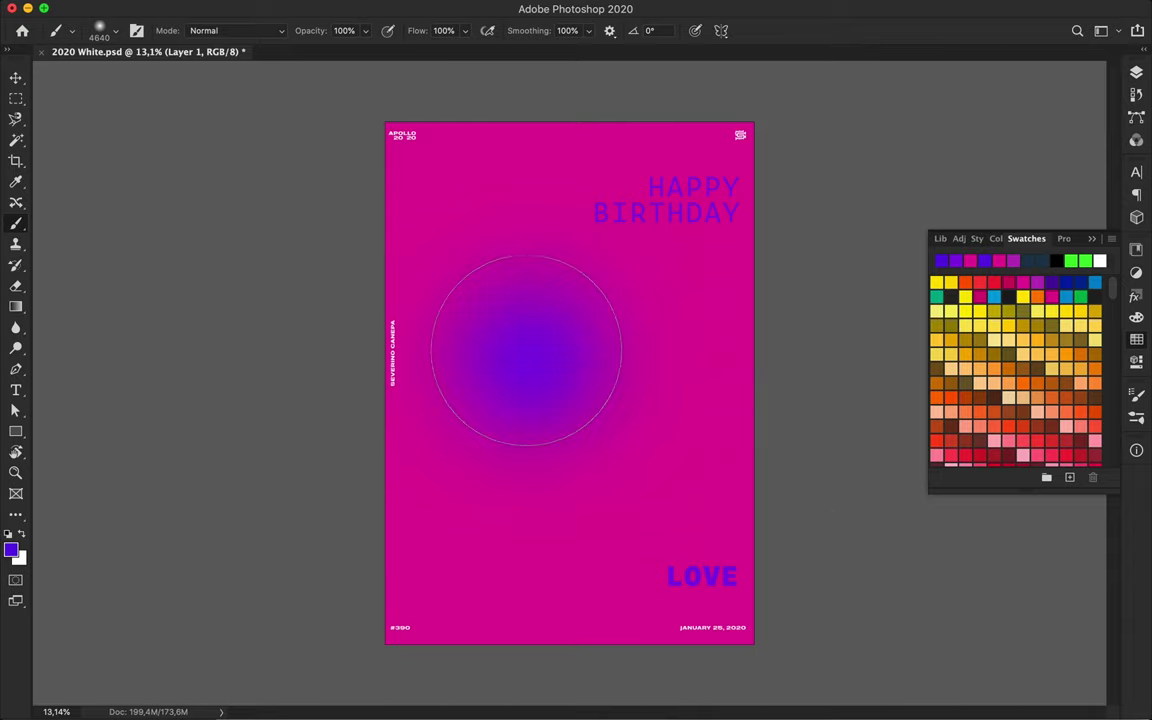
left_click(548, 411)
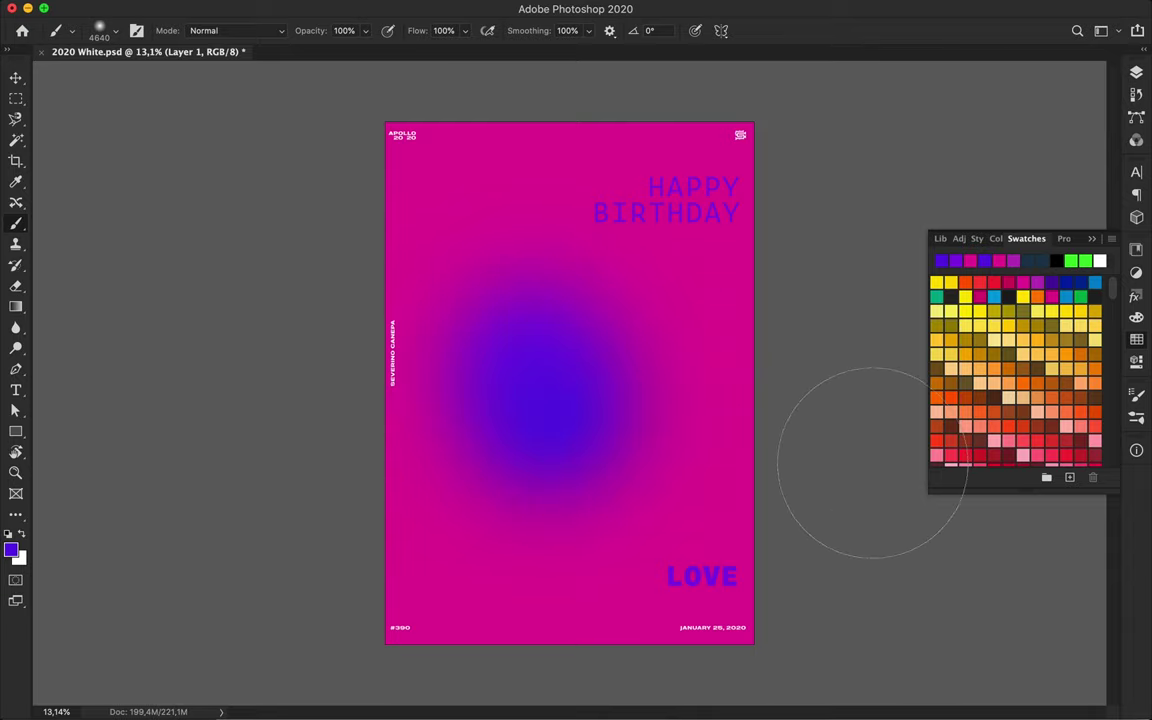
key("super+z")
right_click(553, 288)
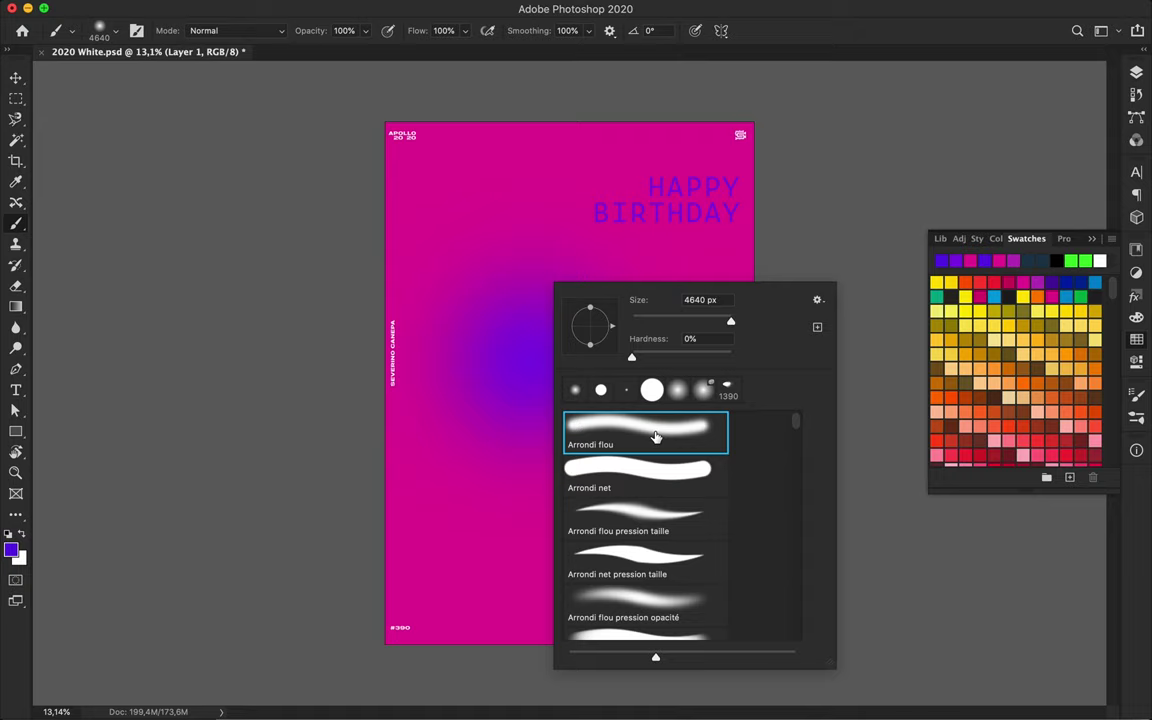
left_click(679, 321)
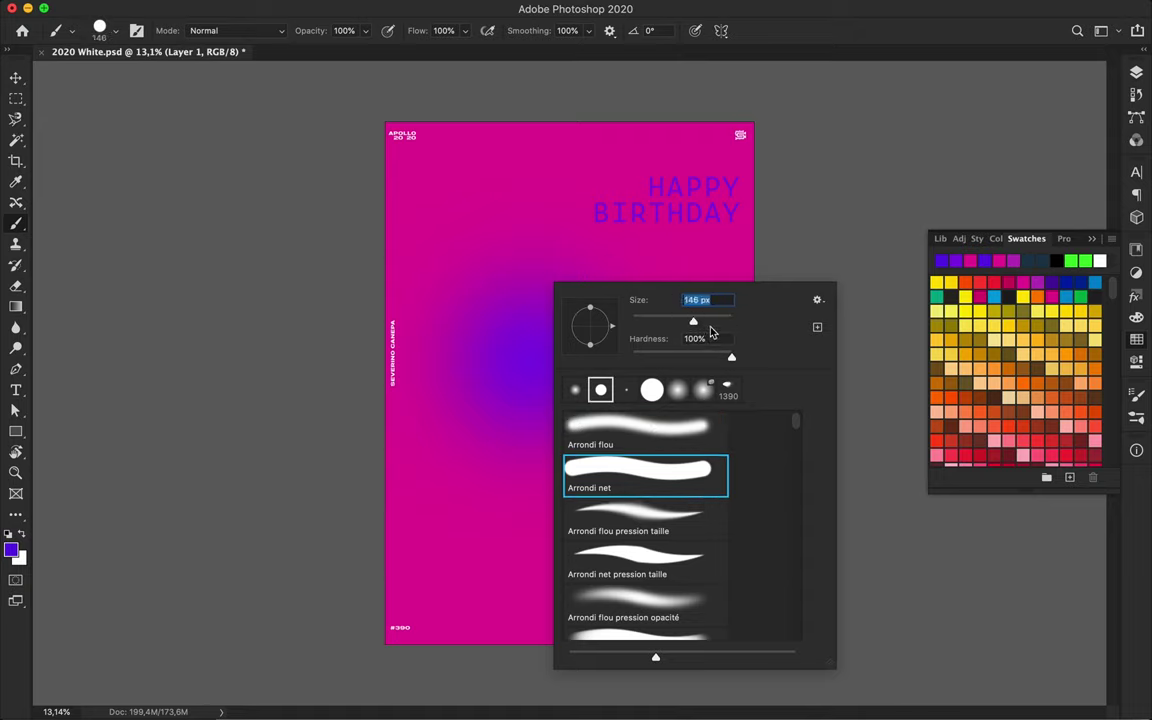
Dab six small violet dots around the top, bottom and lower half, redoing one lower.
key("Return")
left_click(453, 225)
left_click(728, 417)
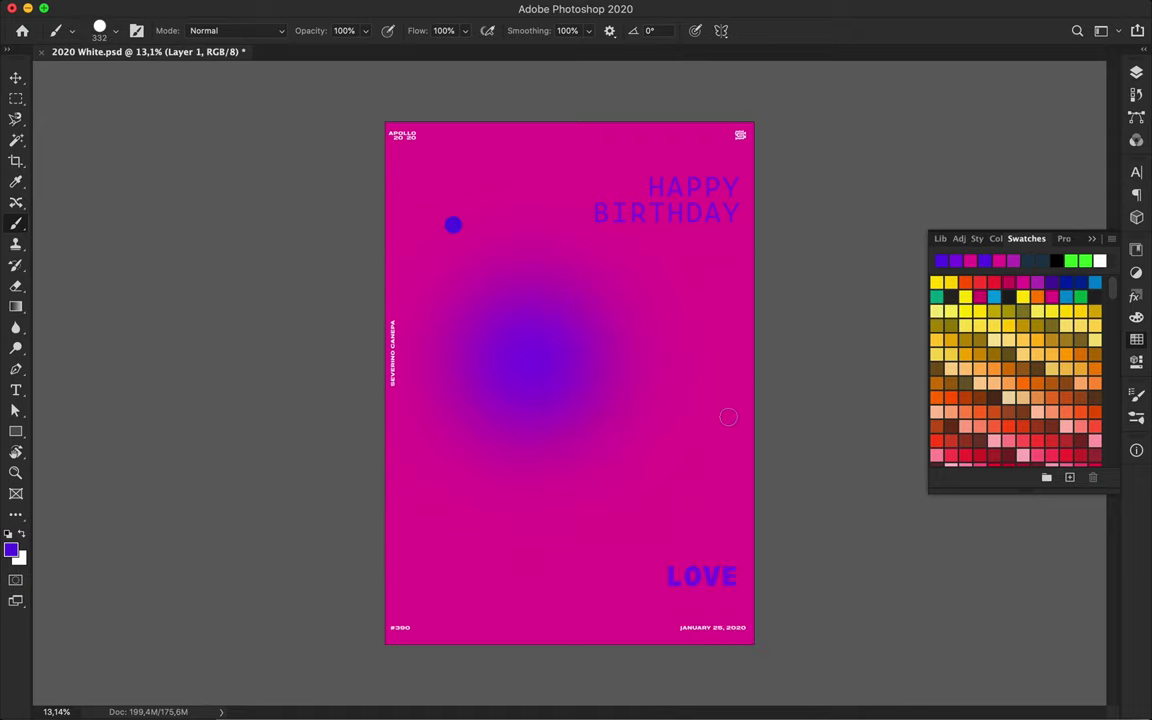
left_click(436, 584)
left_click(663, 122)
left_click(612, 622)
left_click(564, 526)
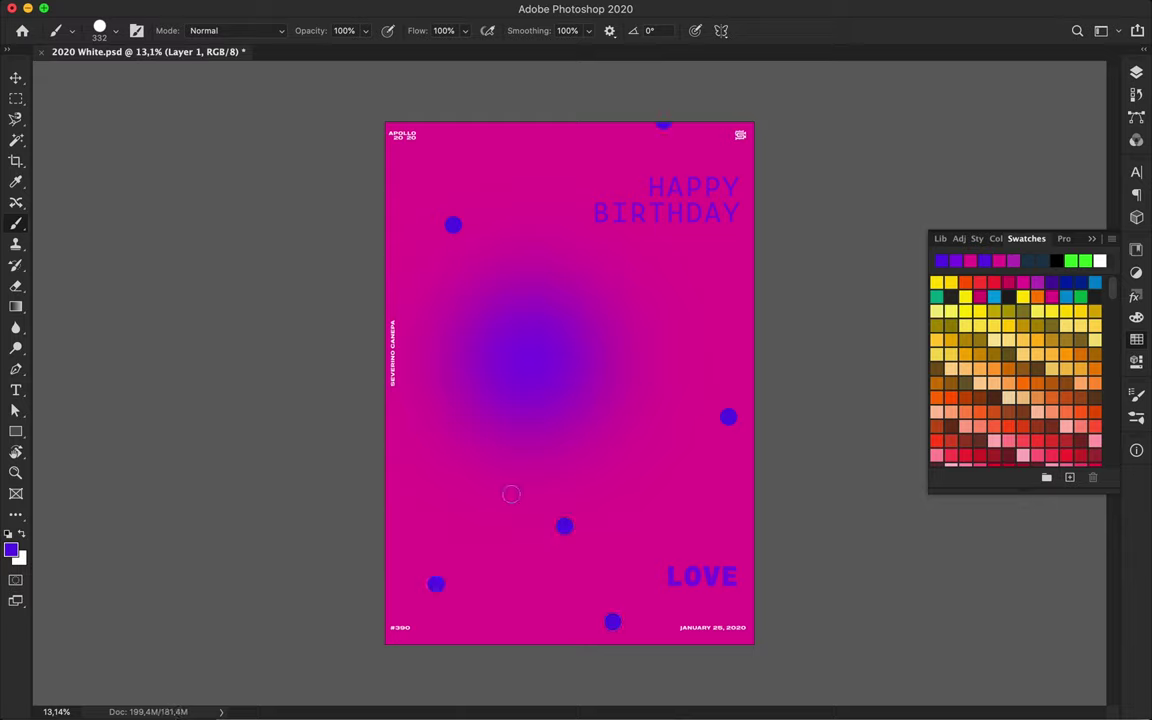
key("ctrl+z")
left_click(568, 553)
key("v")
scroll(620, 363, "up", 2)
Duplicate BIRTHDAY into the lower half and retype it as '8 years together this is something'.
scroll(620, 363, "up", 2)
left_click(757, 172, "ctrl")
left_click_drag(757, 172, 643, 517)
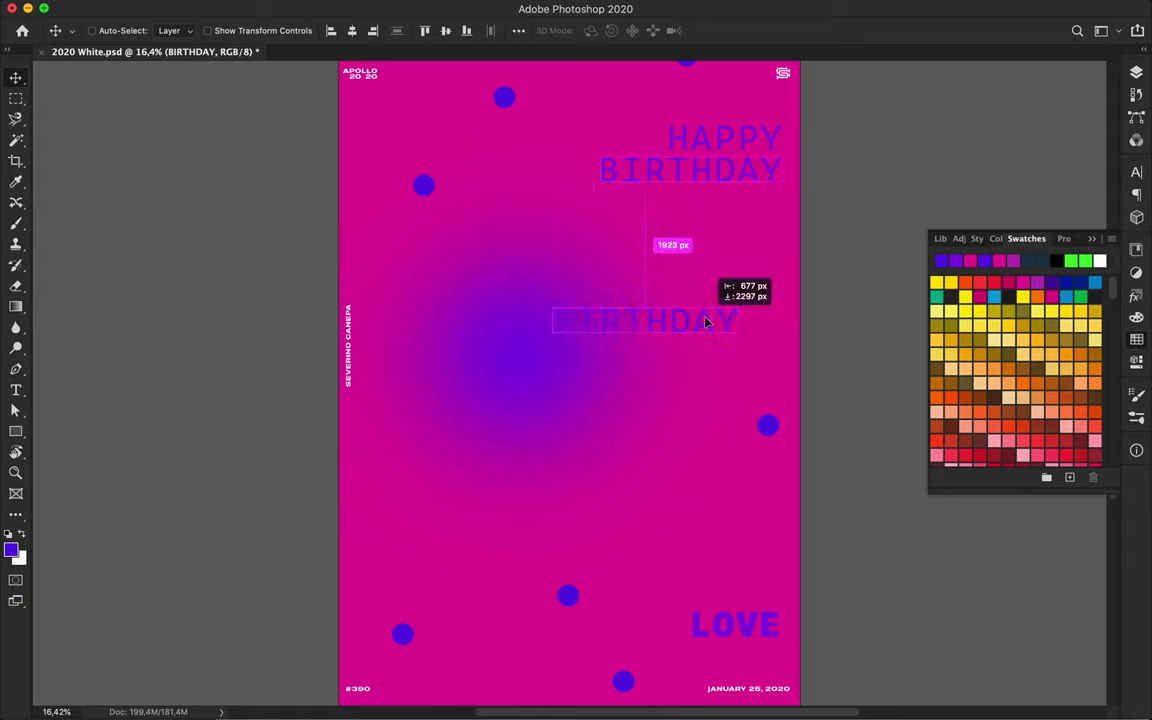
key("Return")
double_click(598, 516)
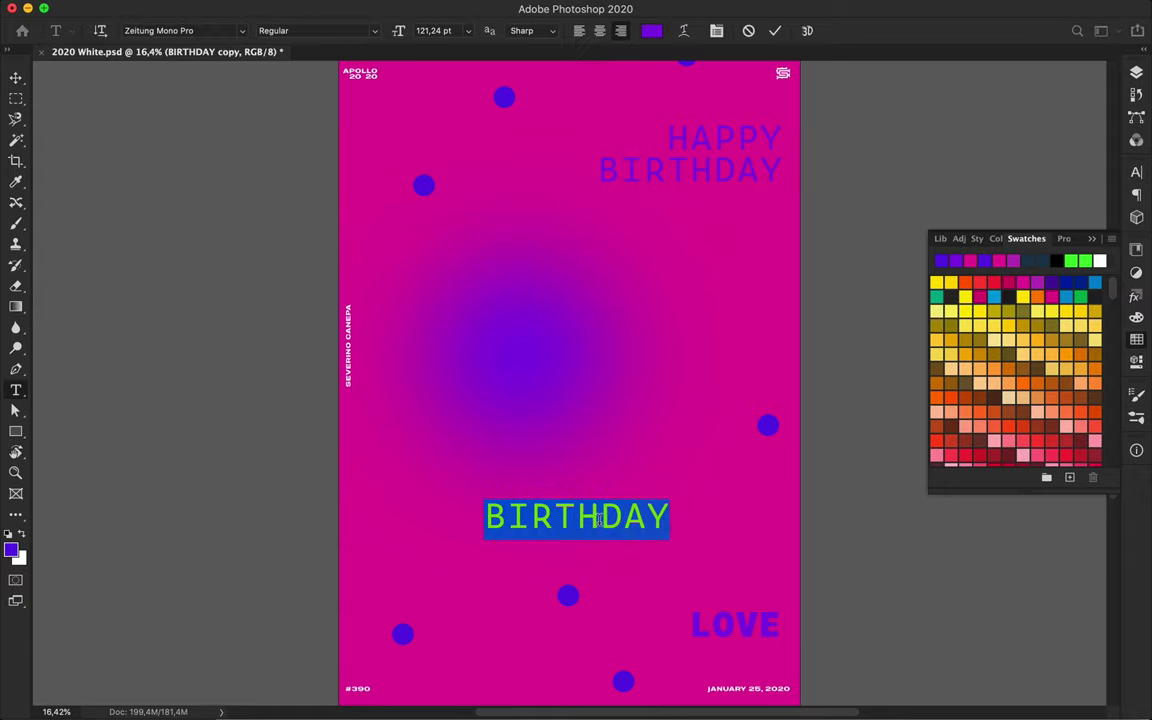
type("(8")
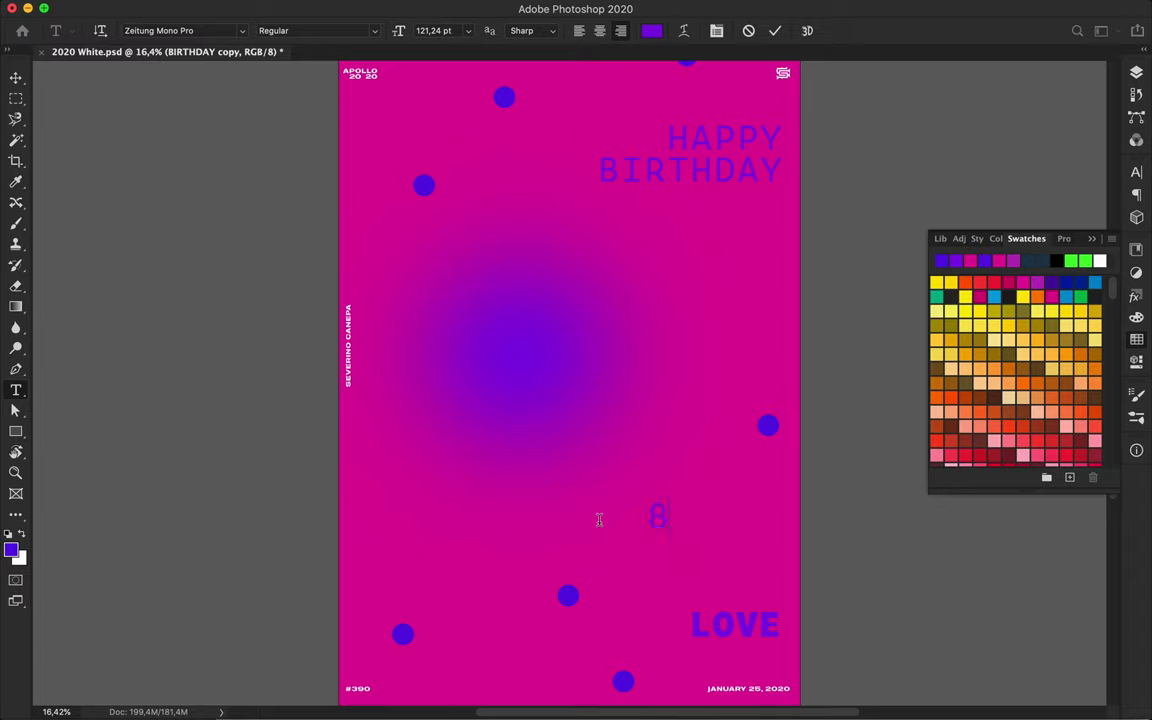
type(" years together this is so")
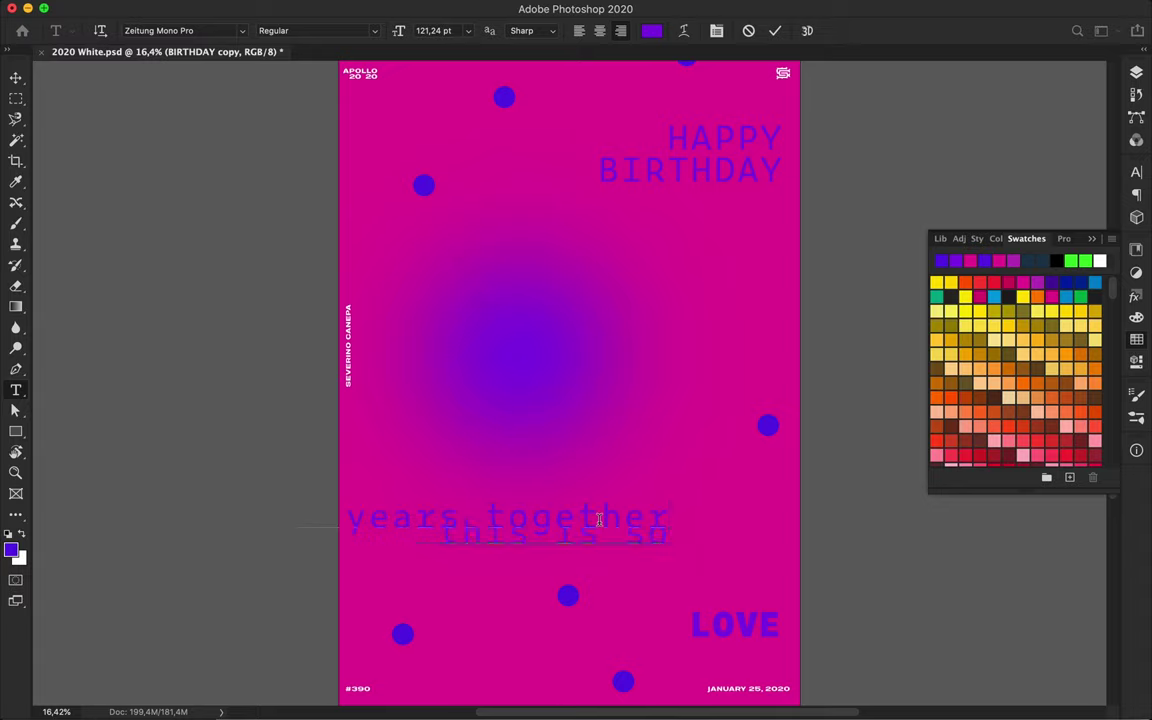
type("mething")
key("super+Return")
Set the new text block to 41 pt and adjust its line spacing.
left_click(1136, 172)
left_click(1094, 207)
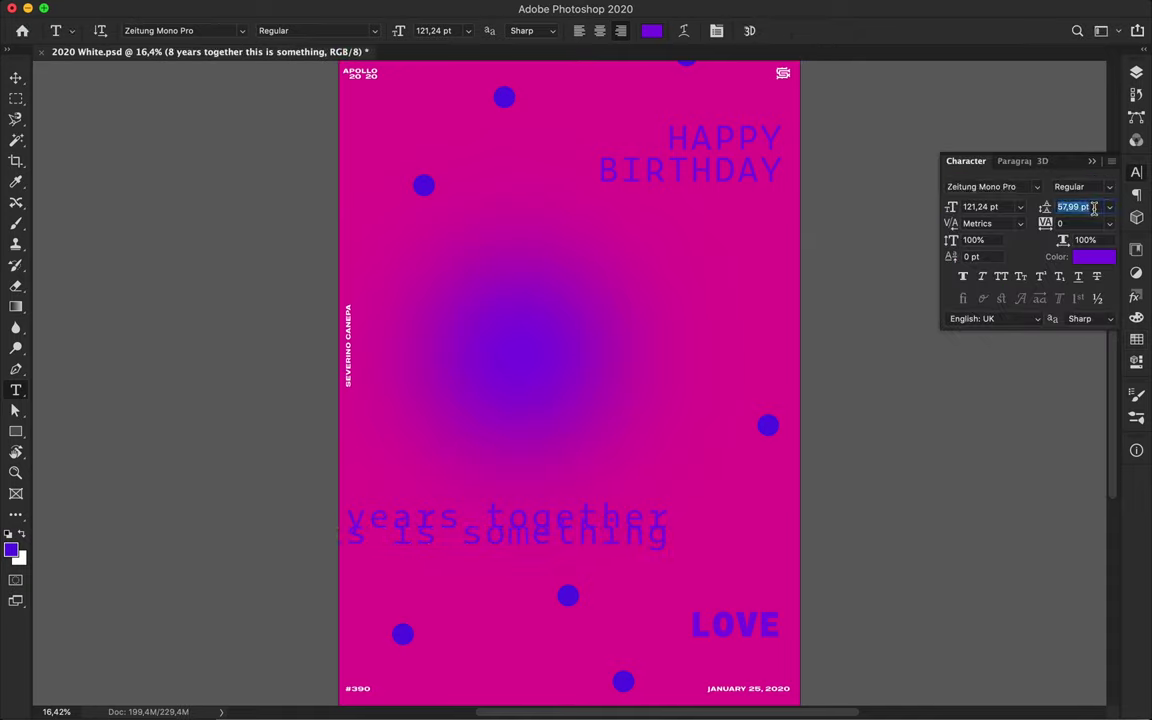
left_click(1005, 207)
key("shift+Down")
key("shift+Down")
key("shift+Down")
key("shift+Down")
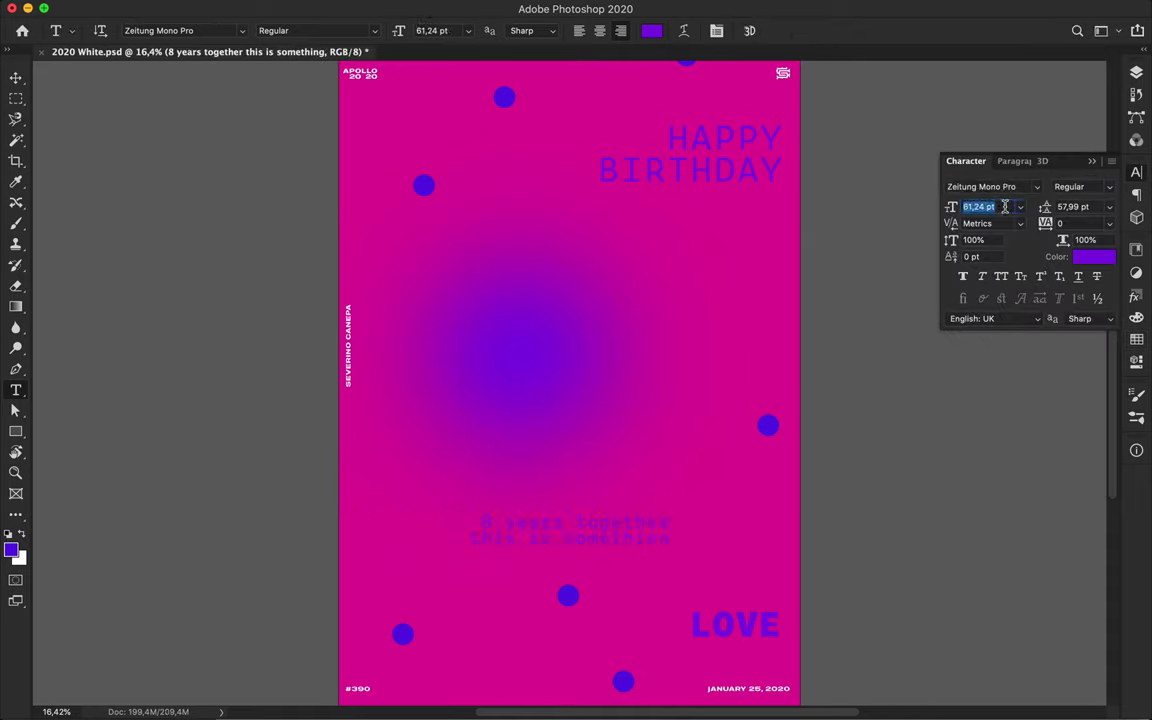
type("41")
key("Return")
left_click(1088, 207)
key("shift+Down")
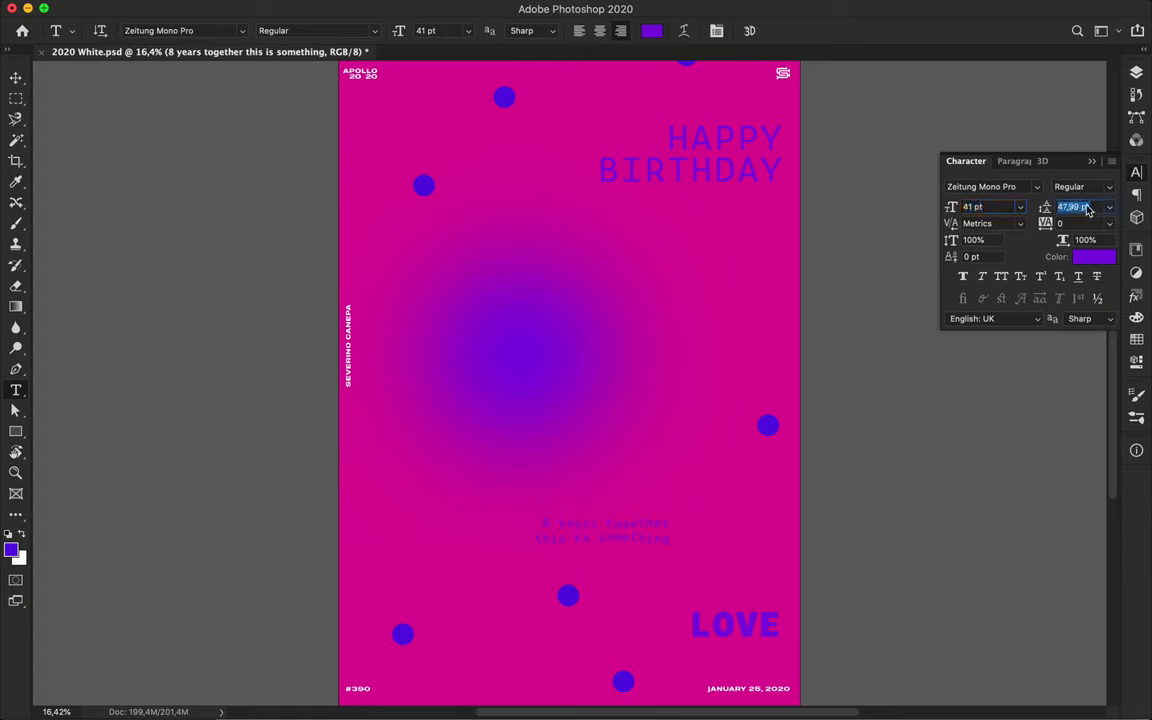
key("shift+Up")
Move the block left, rotate it 90° to read vertically, and duplicate it rightward.
key("v")
mouse_move(663, 532)
left_mouse_down()
mouse_move(530, 537)
mouse_move(473, 478)
left_mouse_up()
key("ctrl+t")
key("Return")
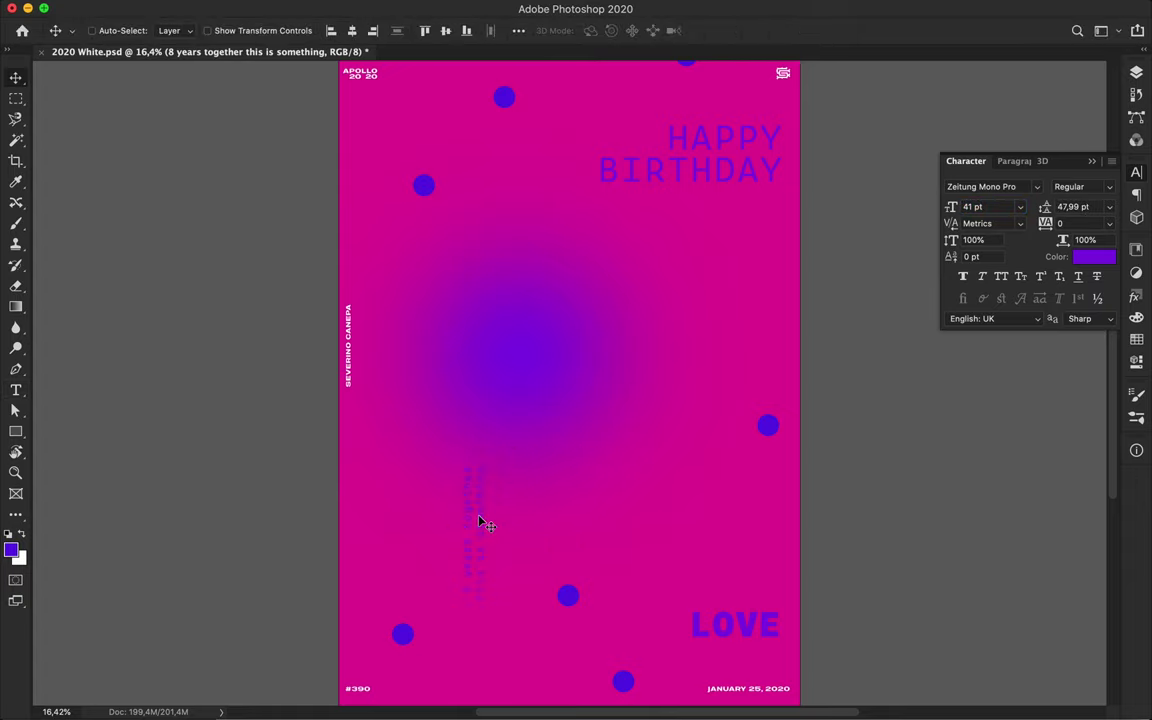
mouse_move(480, 522)
left_mouse_down()
mouse_move(434, 519)
mouse_move(617, 514)
left_mouse_up()
double_click(612, 514)
Retype the copies with life words, including 'Cry, laugh, sex, bathroom interest, taxes, incomes hopes' under BIRTHDAY.
key("BackSpace")
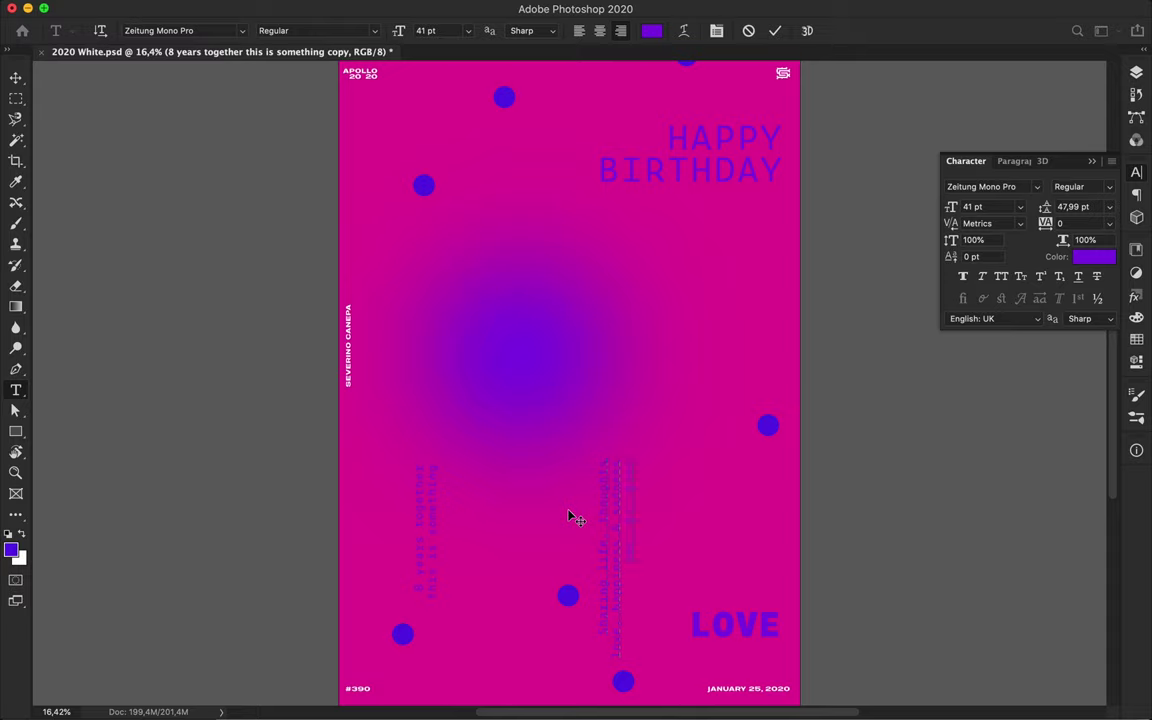
key("v")
mouse_move(625, 495)
left_mouse_down()
mouse_move(711, 318)
mouse_move(712, 285)
left_mouse_up()
double_click(718, 290)
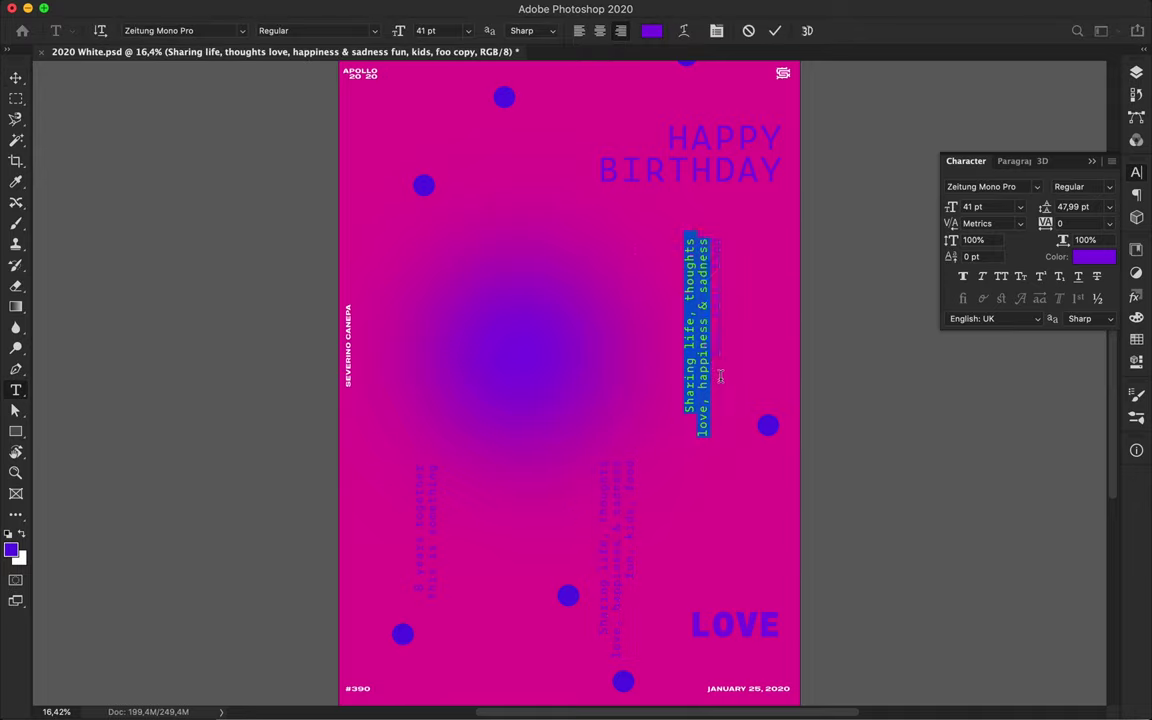
key("BackSpace")
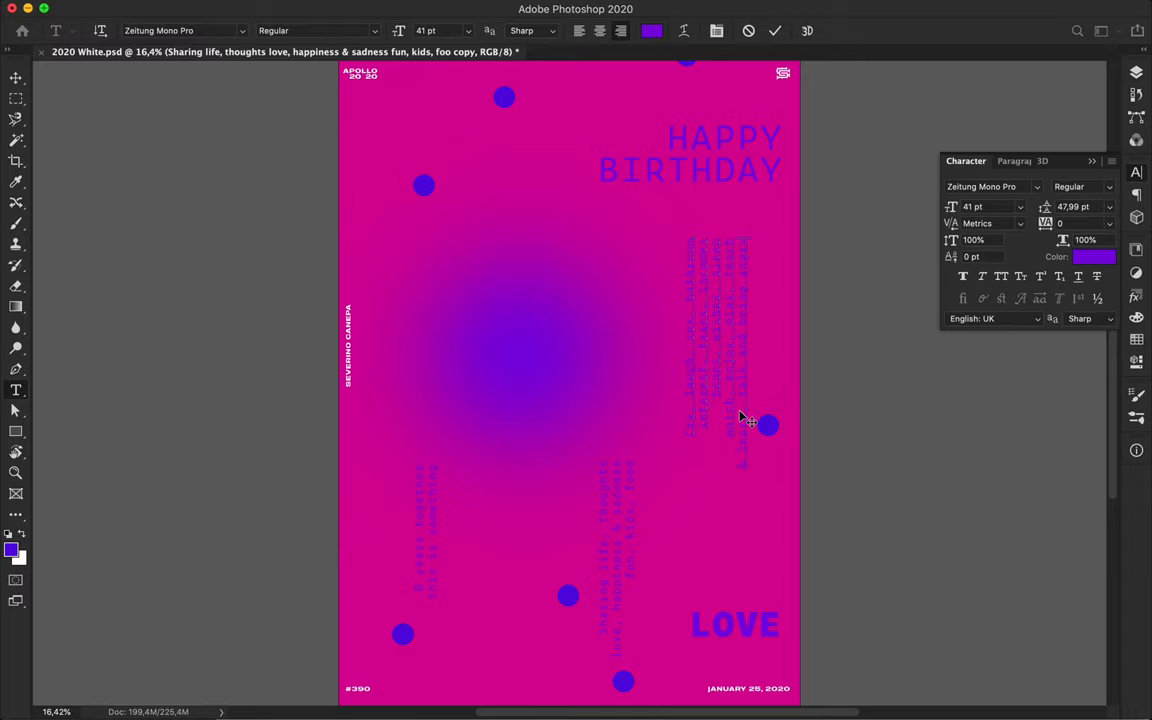
left_click_drag(741, 417, 788, 210)
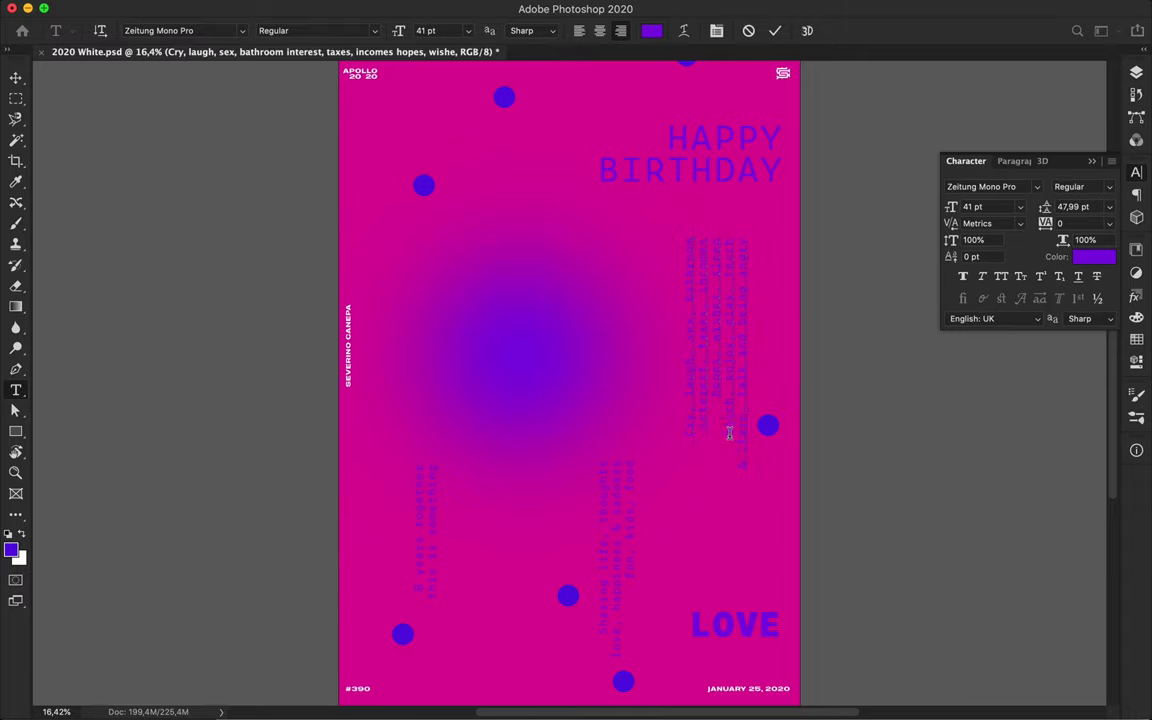
Copy a vertical text block to the left of the glow.
left_click_drag(458, 249, 407, 261)
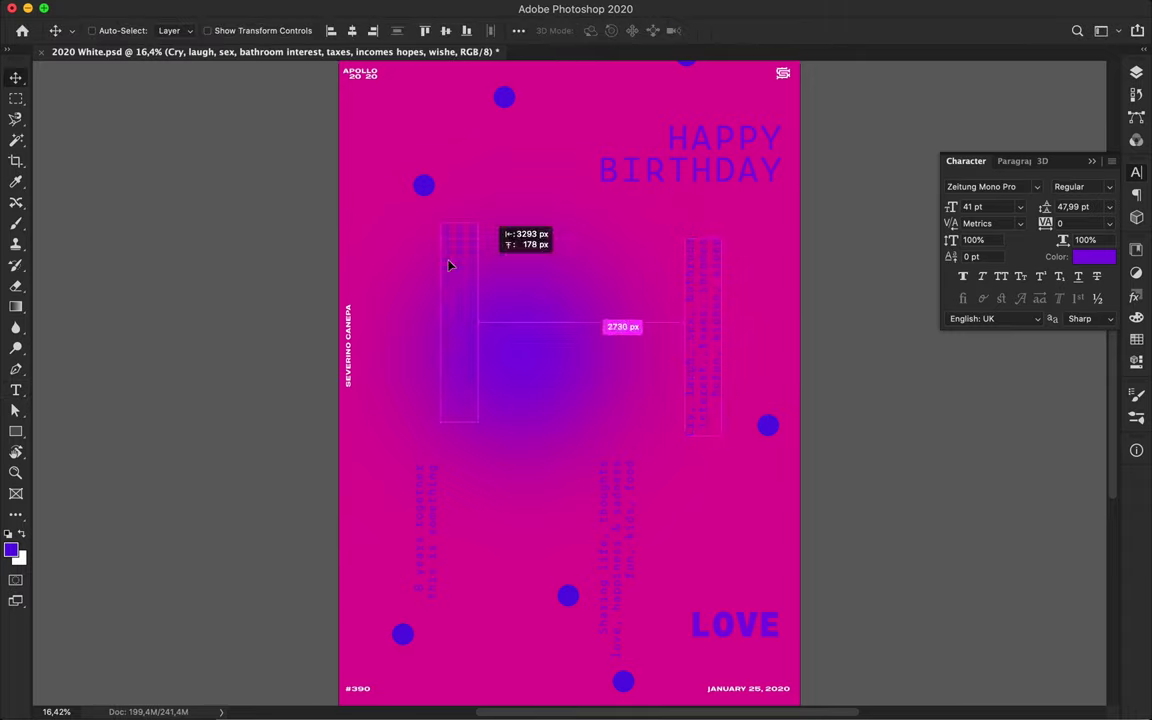
key("ctrl+a")
left_click(416, 283)
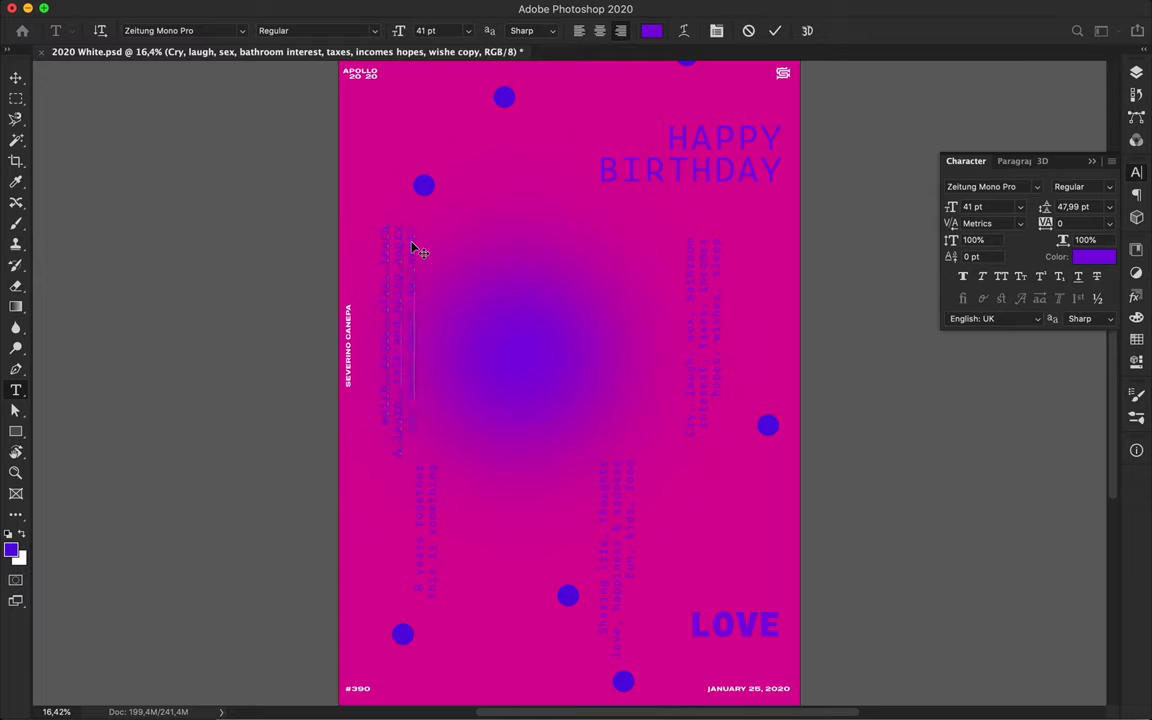
Duplicate a block to the top centre and retype it 'Let it go, zero regrets staying strong'.
left_click_drag(416, 248, 540, 154)
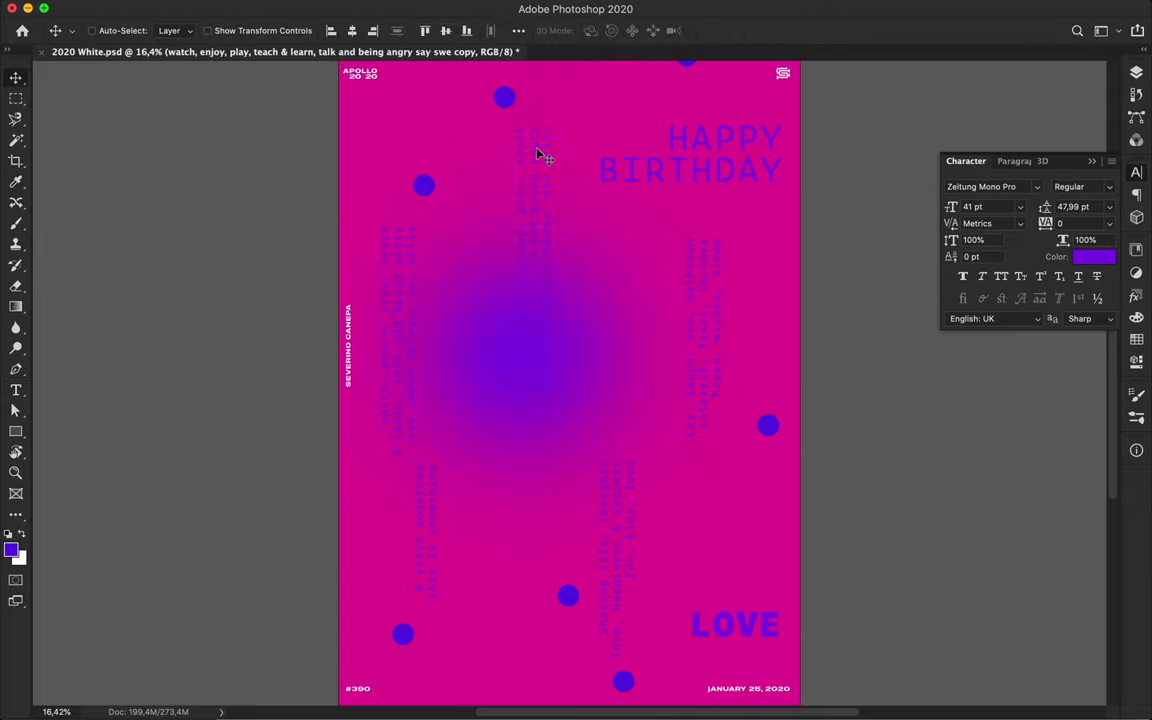
double_click(526, 180)
key("BackSpace")
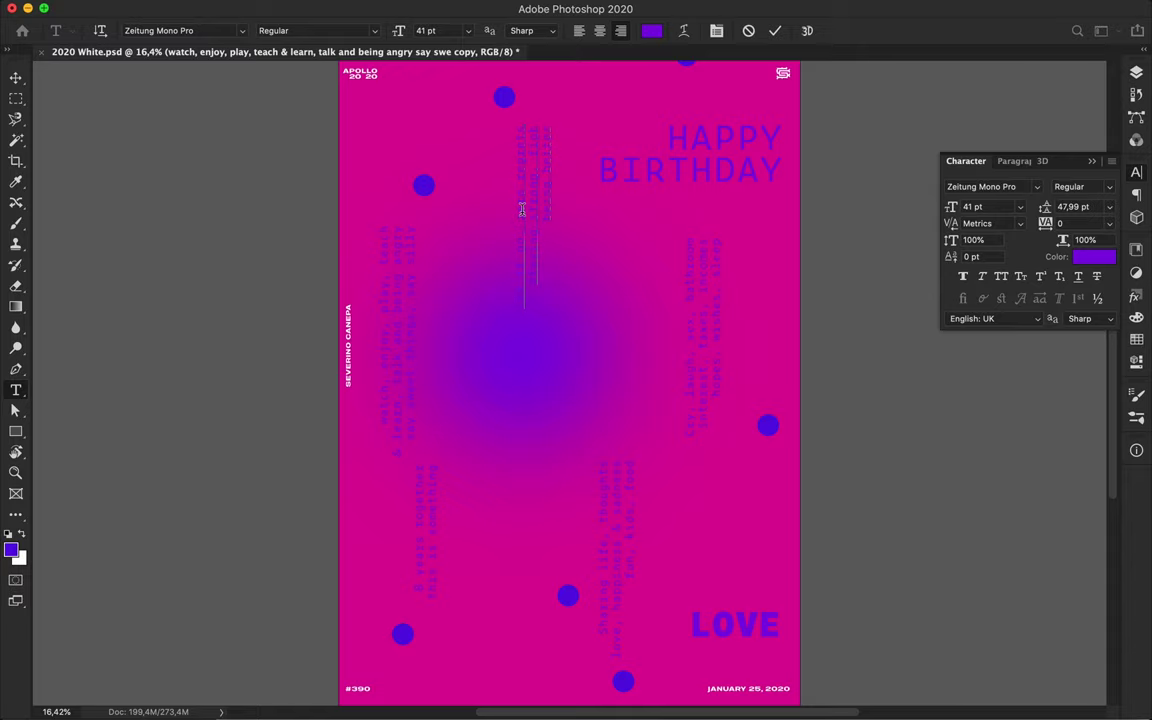
key("Escape")
key("v")
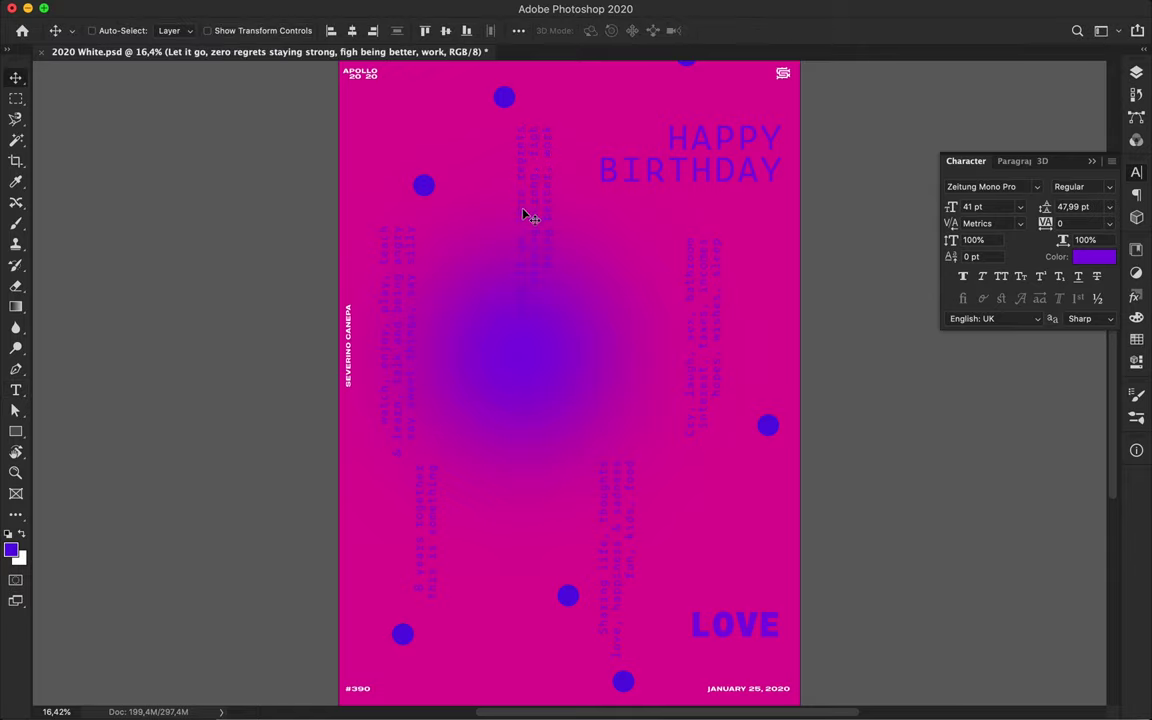
Adjust the vertical text blocks' font size and line spacing, trying values around 37 pt.
scroll(594, 280, "down", 1)
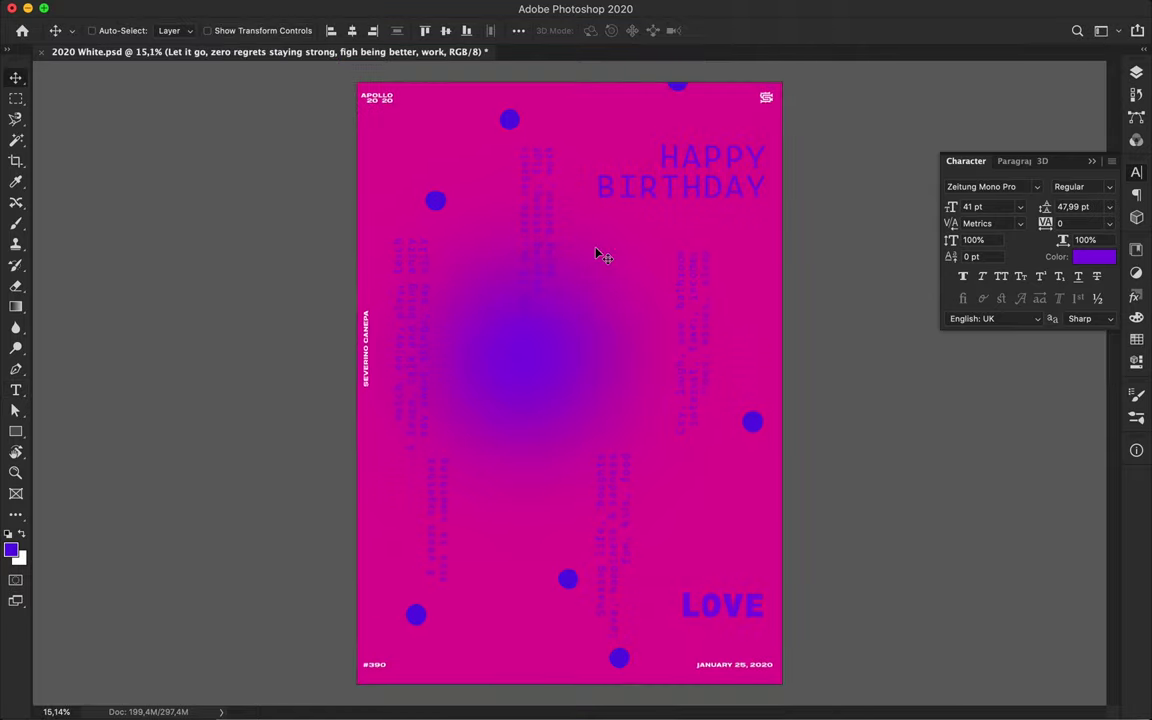
left_click(548, 226, "super")
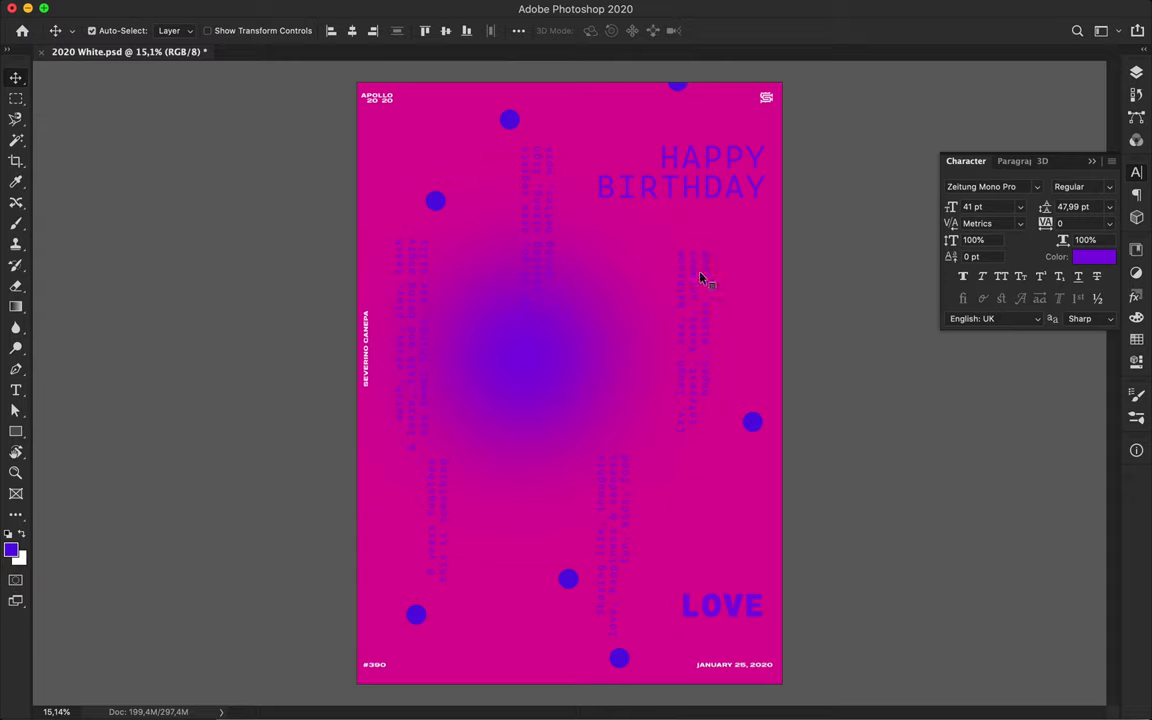
left_click(1001, 206)
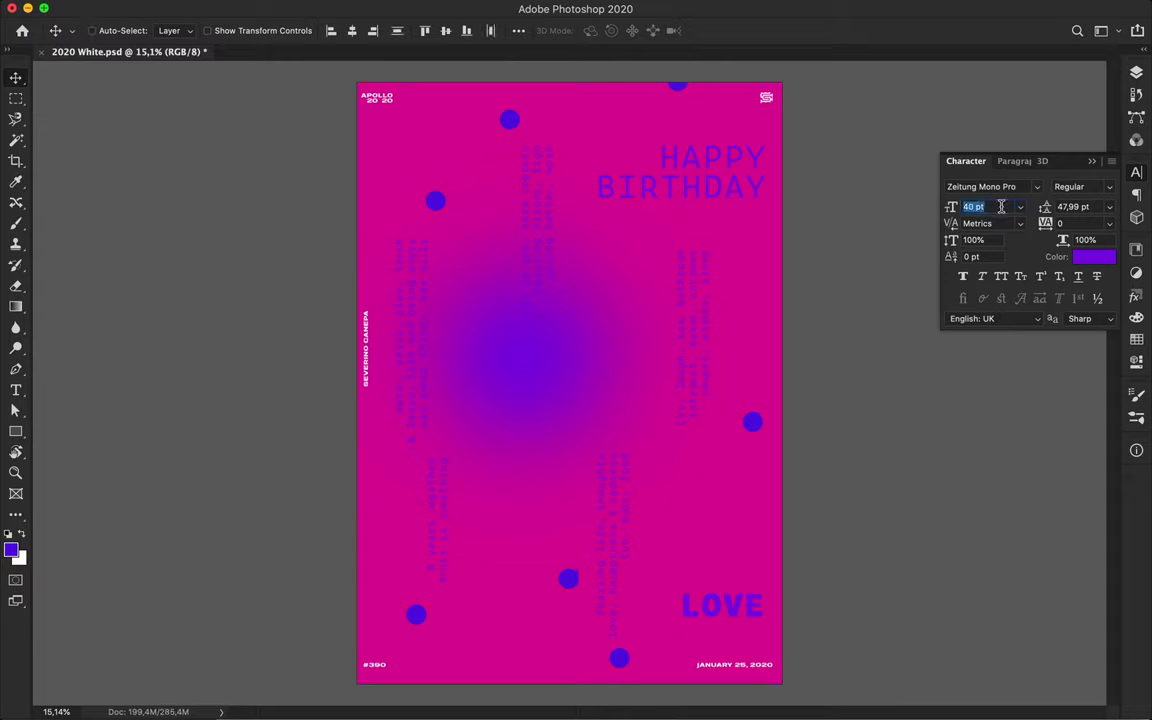
key("Down")
left_click(1085, 224)
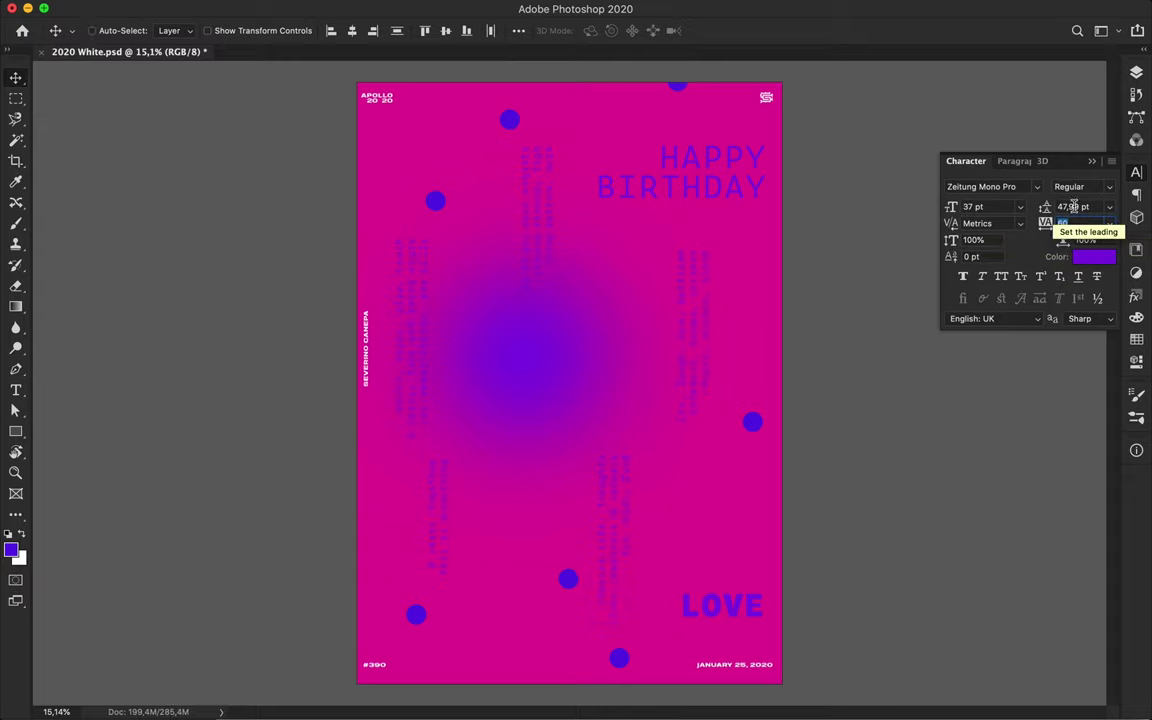
left_click_drag(1045, 207, 964, 222)
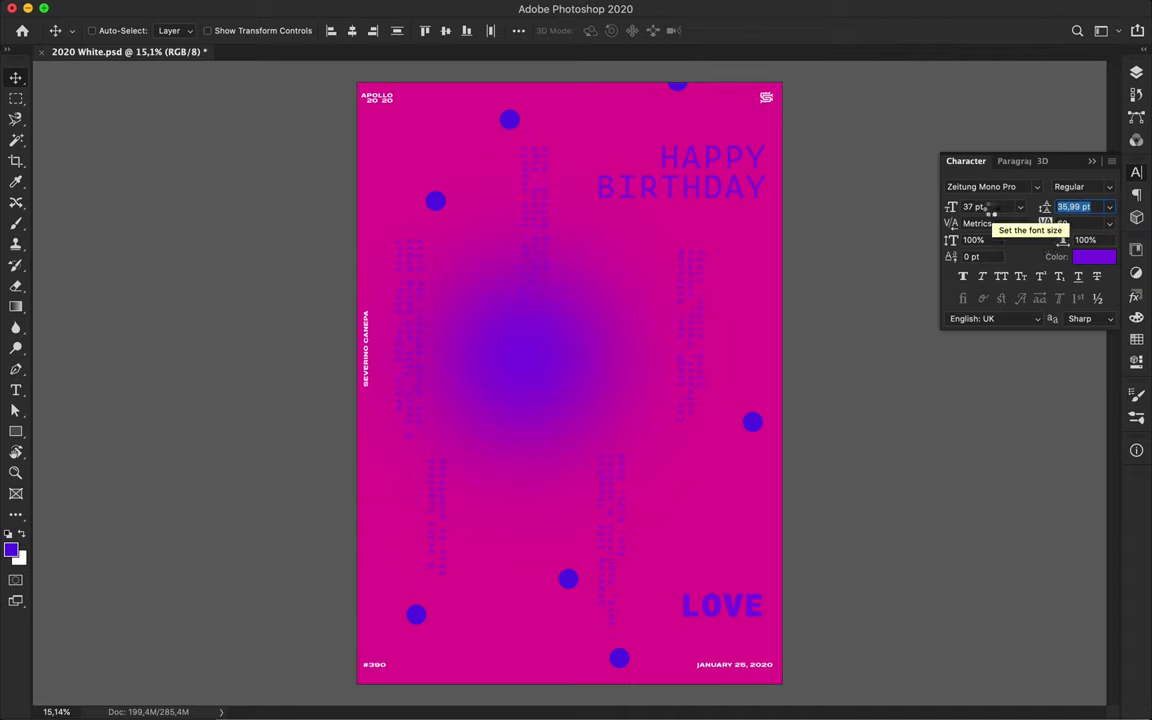
left_click(990, 206)
key("Down")
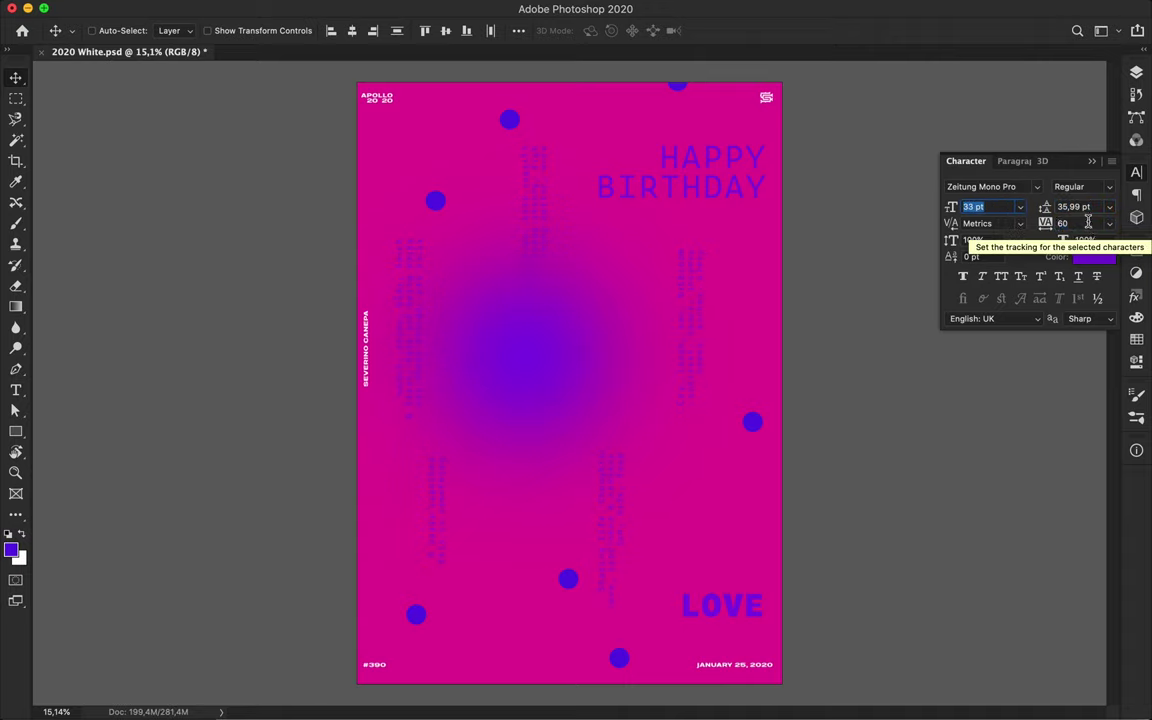
key("Down")
key("Down")
type("37")
left_click(1075, 206)
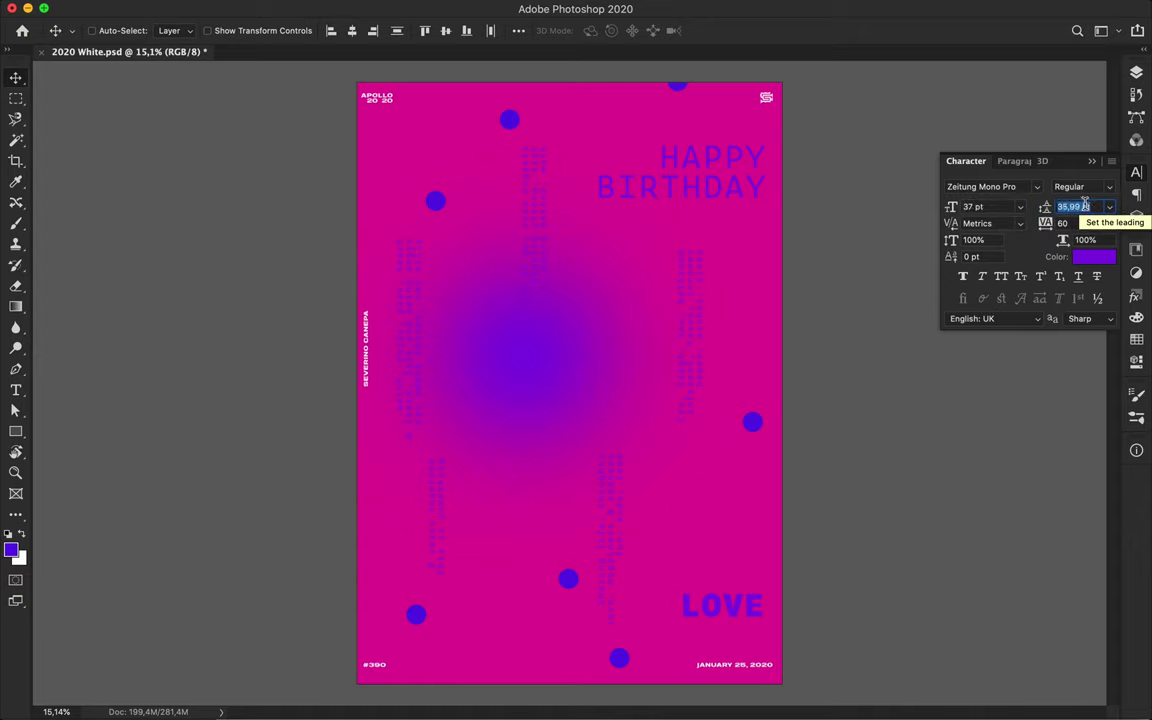
Raise the leading to 49 pt and shift the 'Sharing life…' column slightly left.
key("Up")
key("Up")
key("Up")
left_click(980, 206)
key("Up")
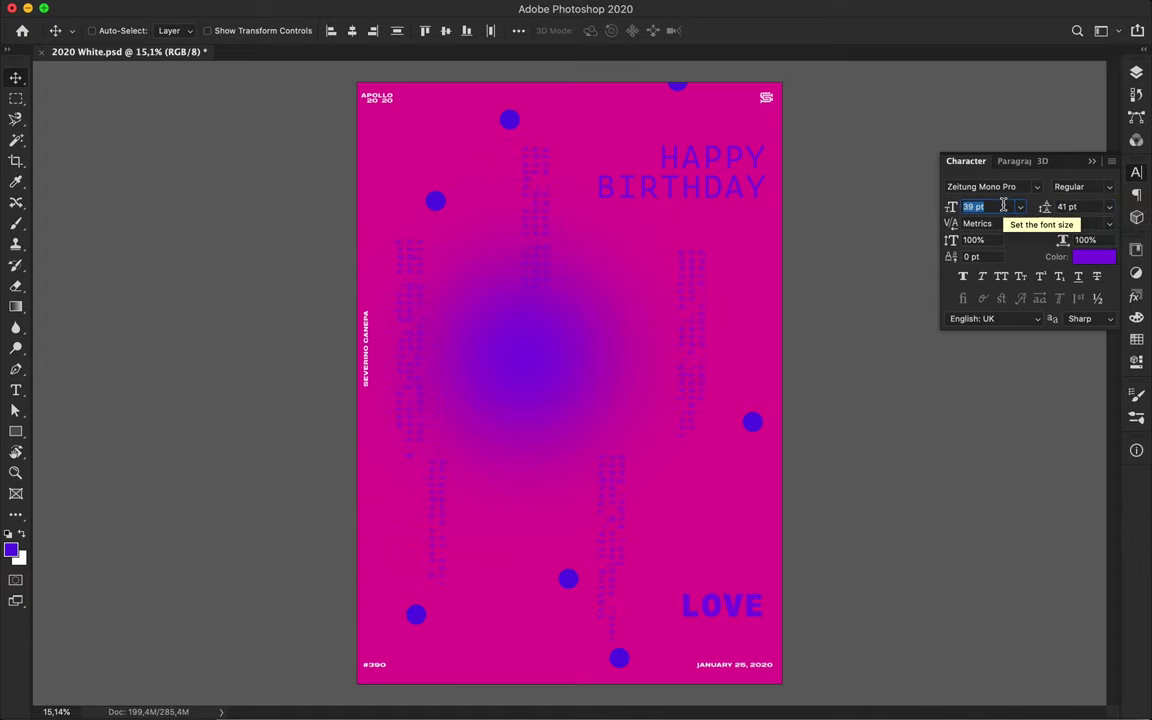
left_click(1088, 207)
key("Up")
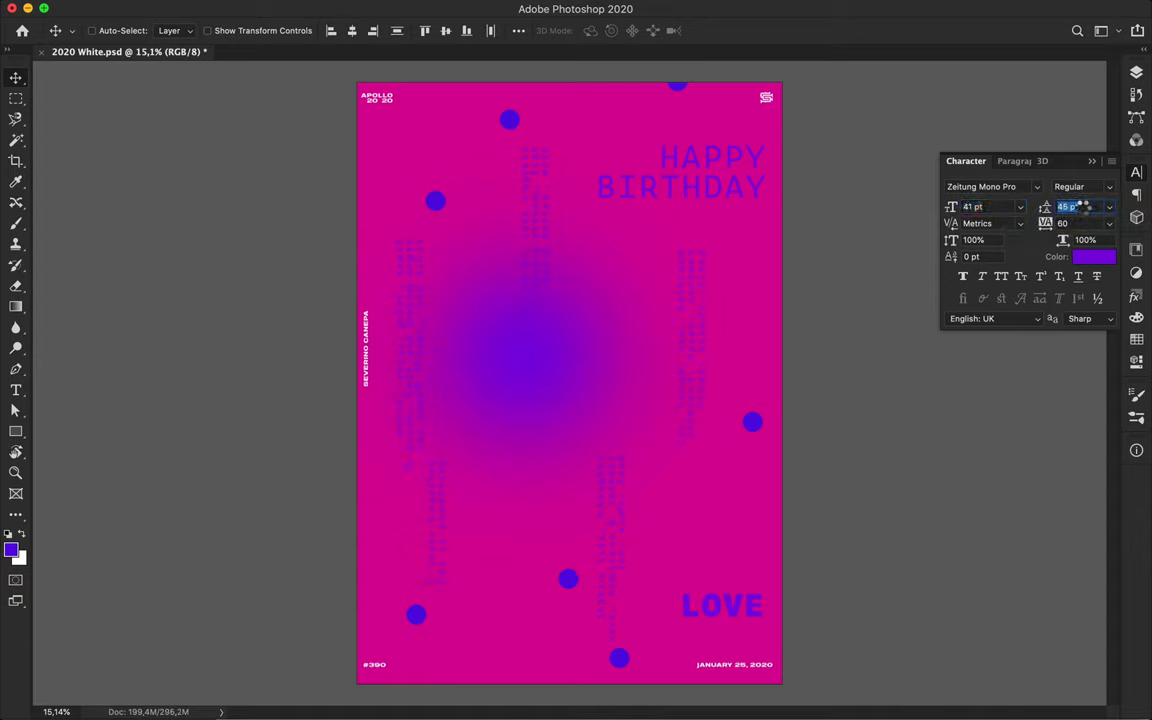
key("Up")
key("Up")
key("Up")
mouse_move(622, 560)
left_mouse_down()
mouse_move(605, 558)
mouse_move(676, 527)
left_mouse_up()
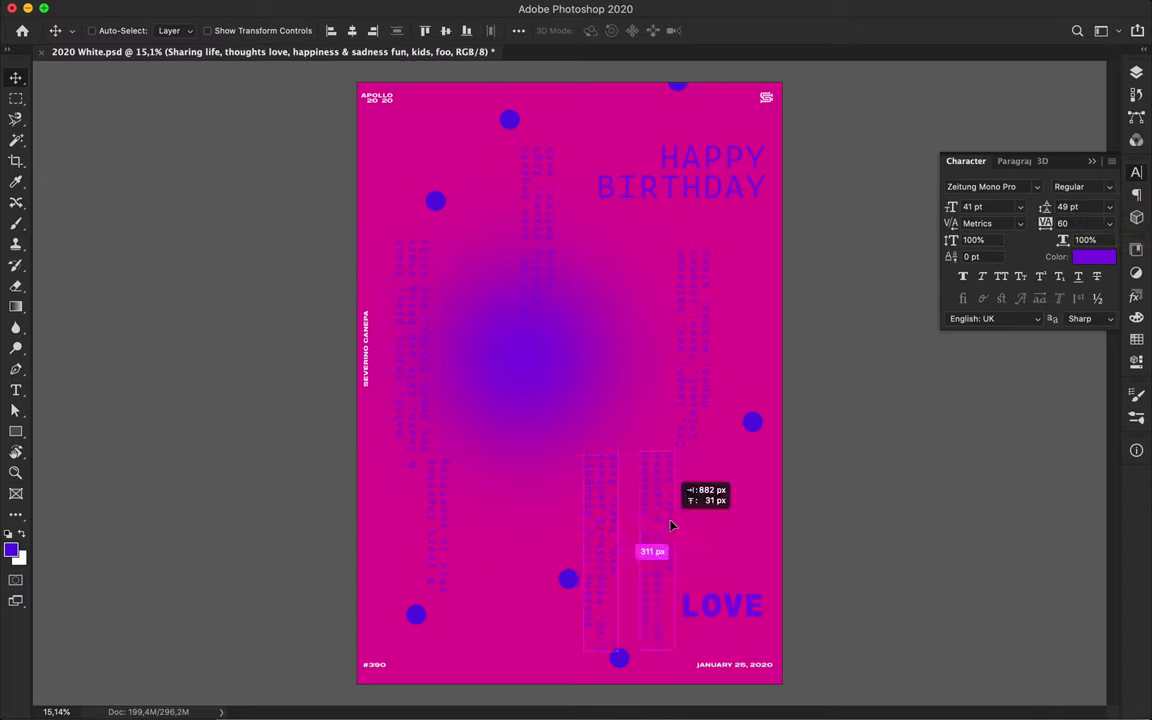
Rotate a copy of the text column to run horizontally and retype it as the Passion text.
key("ctrl+t")
mouse_move(667, 443)
left_mouse_down()
mouse_move(770, 529)
mouse_move(772, 551)
left_mouse_up()
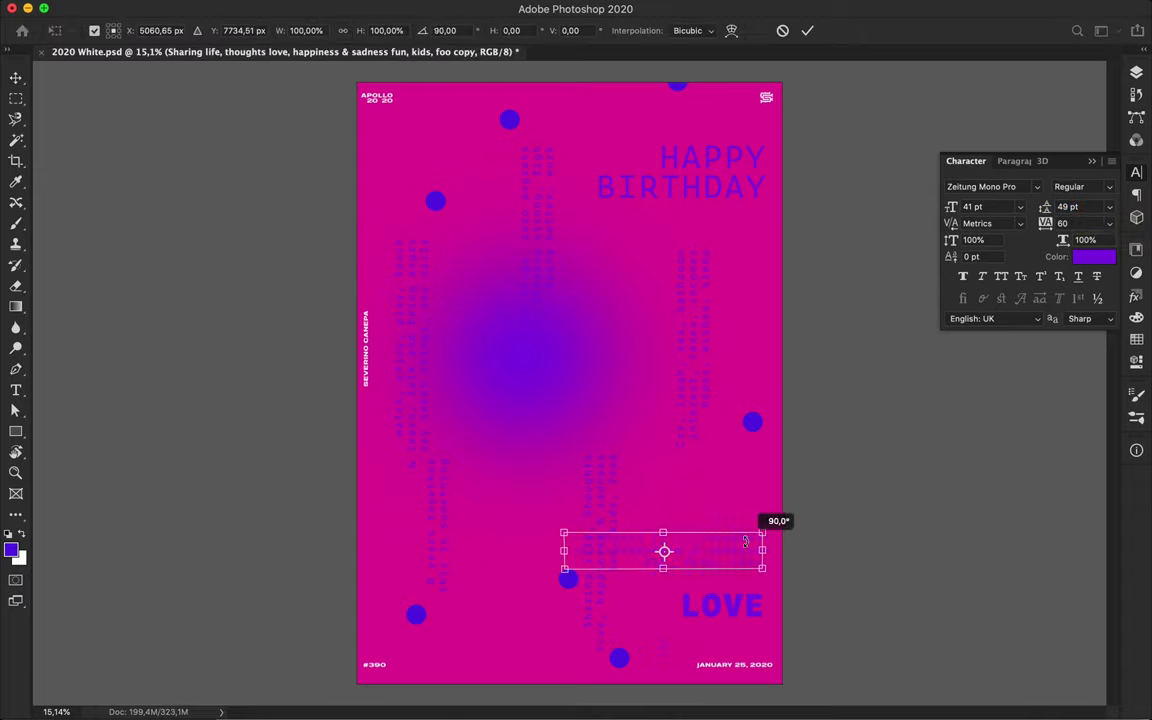
key("Return")
key("t")
left_click(589, 538)
key("ctrl+a")
key("BackSpace")
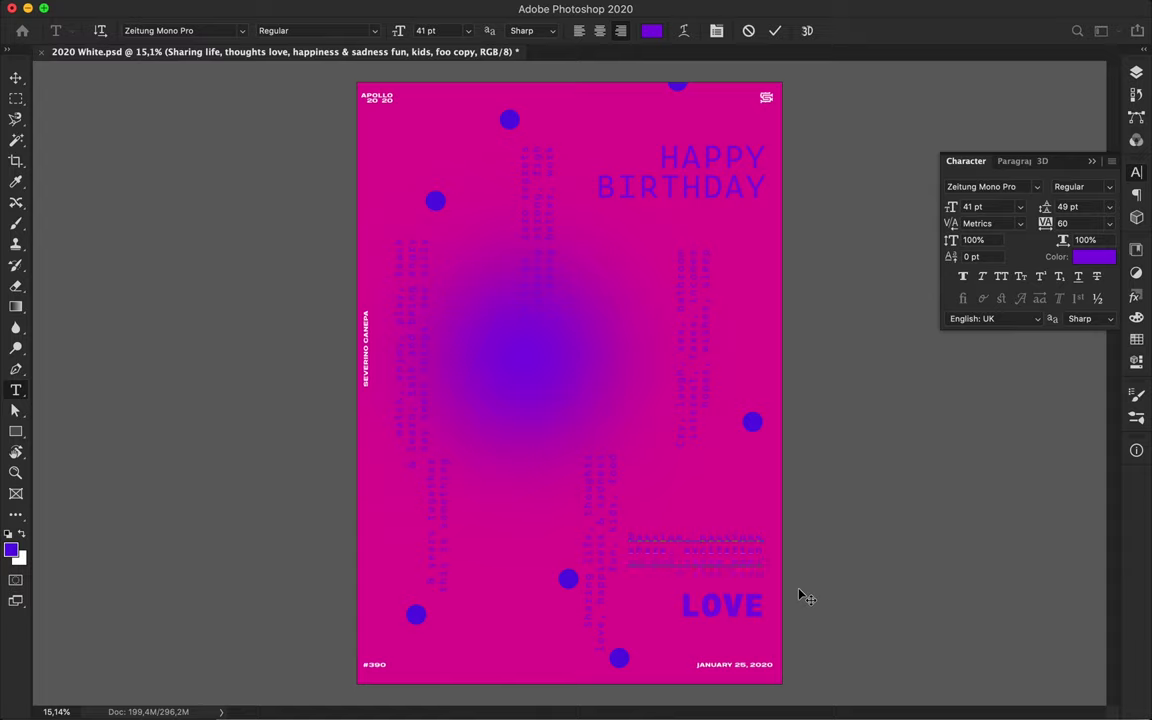
key("ctrl+Return")
Make the Passion block Semibold and position it just above LOVE.
key("v")
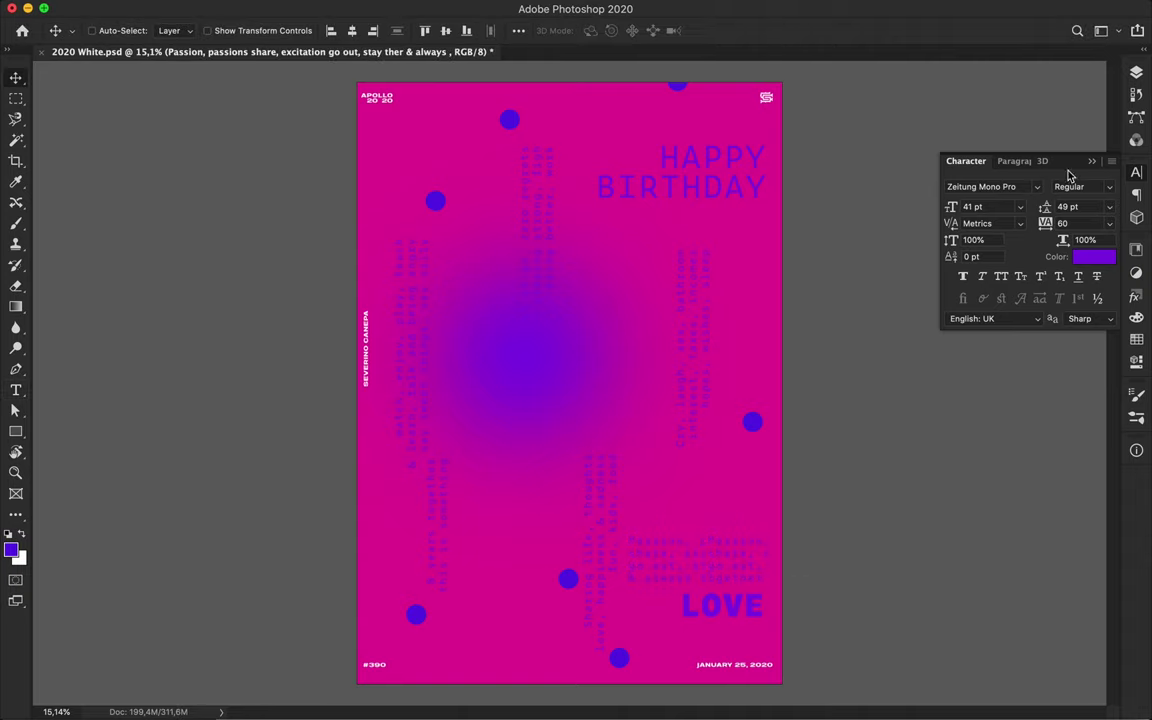
left_click(1076, 187)
key("Down")
left_click_drag(731, 566, 737, 489)
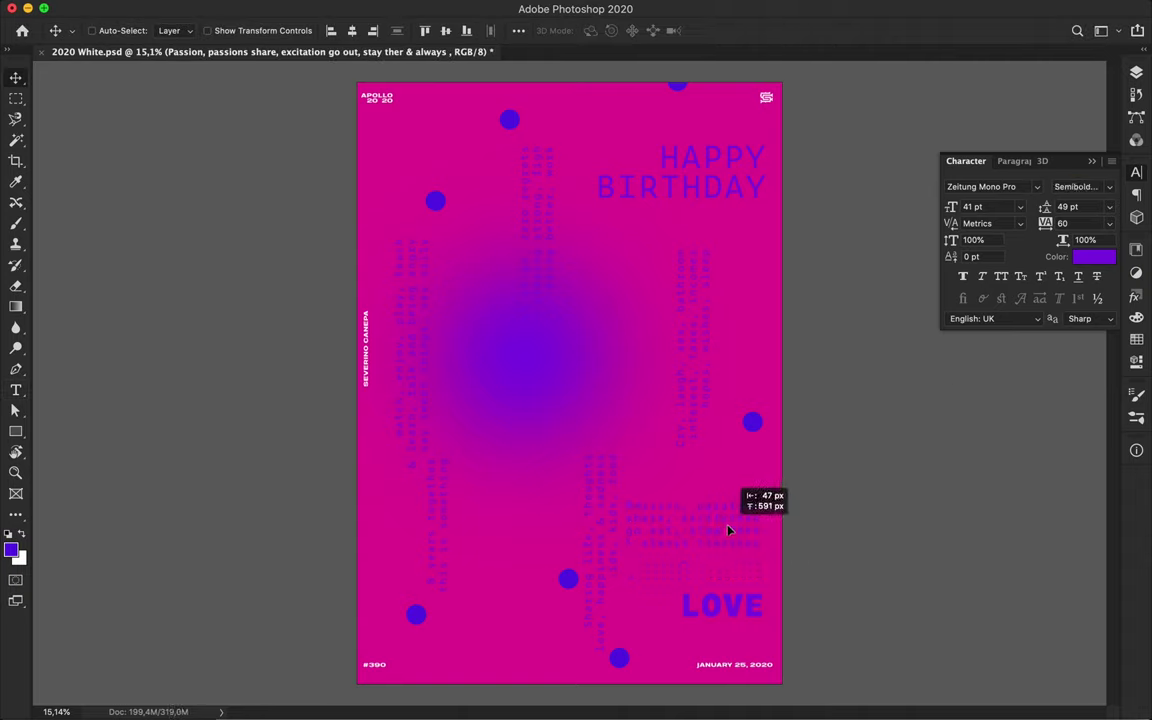
left_click(527, 380)
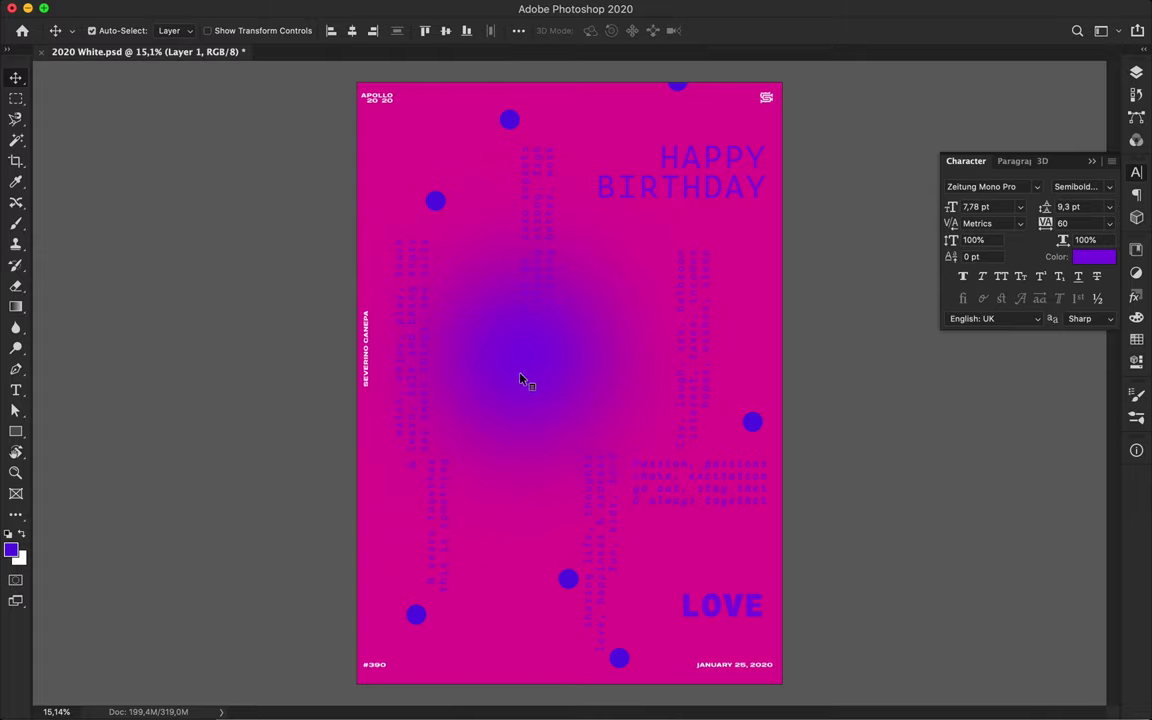
left_click_drag(666, 438, 676, 478)
Give the Passion block 0 tracking, 45 pt size and 51 pt leading, then save.
left_click(1066, 223)
type("-140")
key("Return")
type("0")
key("Return")
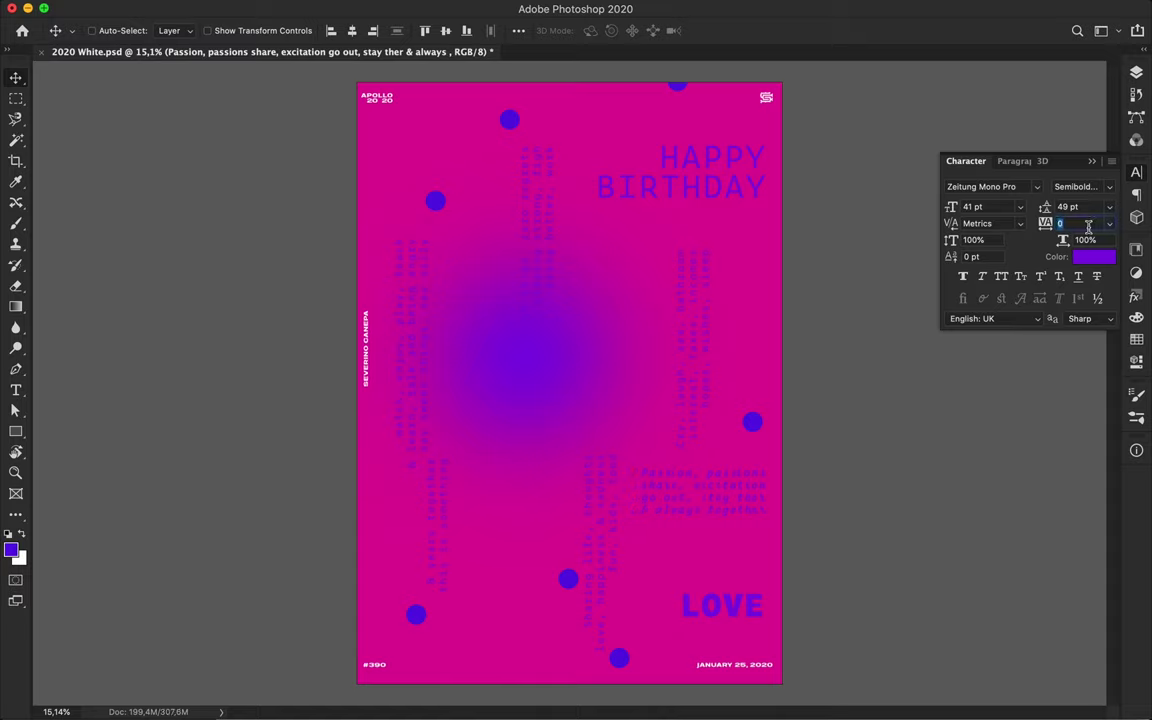
left_click(1000, 206)
type("45")
key("Return")
left_click(1096, 206)
type("51")
key("Return")
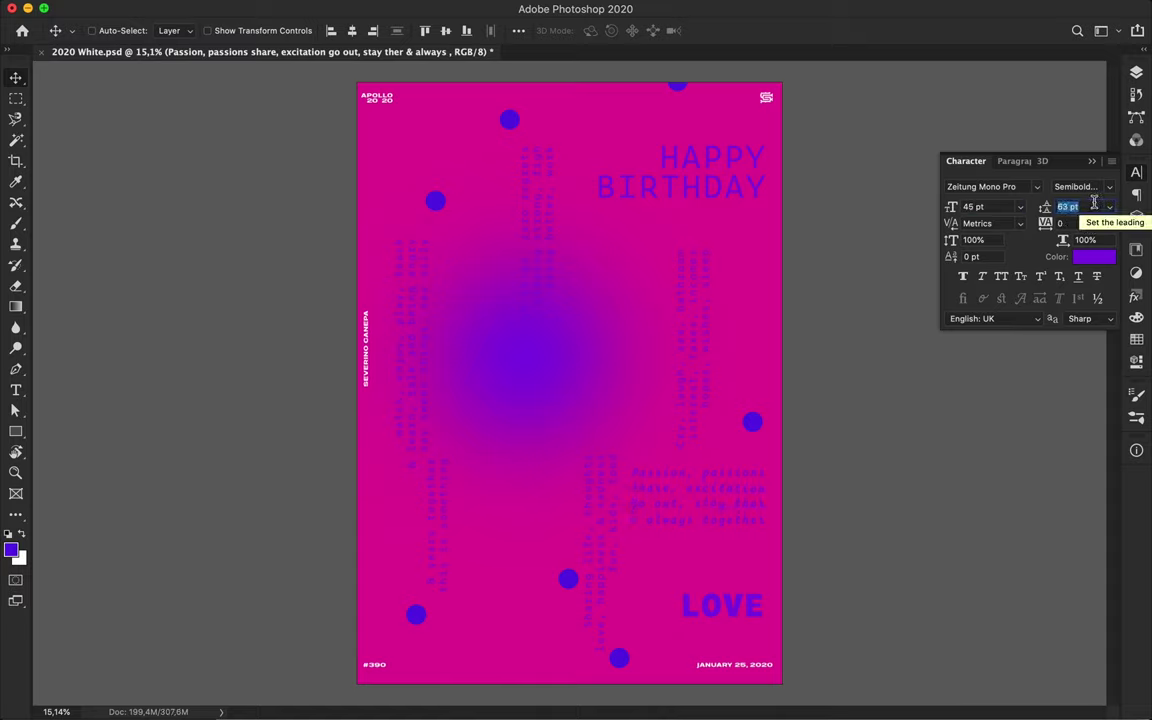
key("ctrl+s")
Draw a small black test rectangle, check its blend modes, then remove it.
left_click(848, 8)
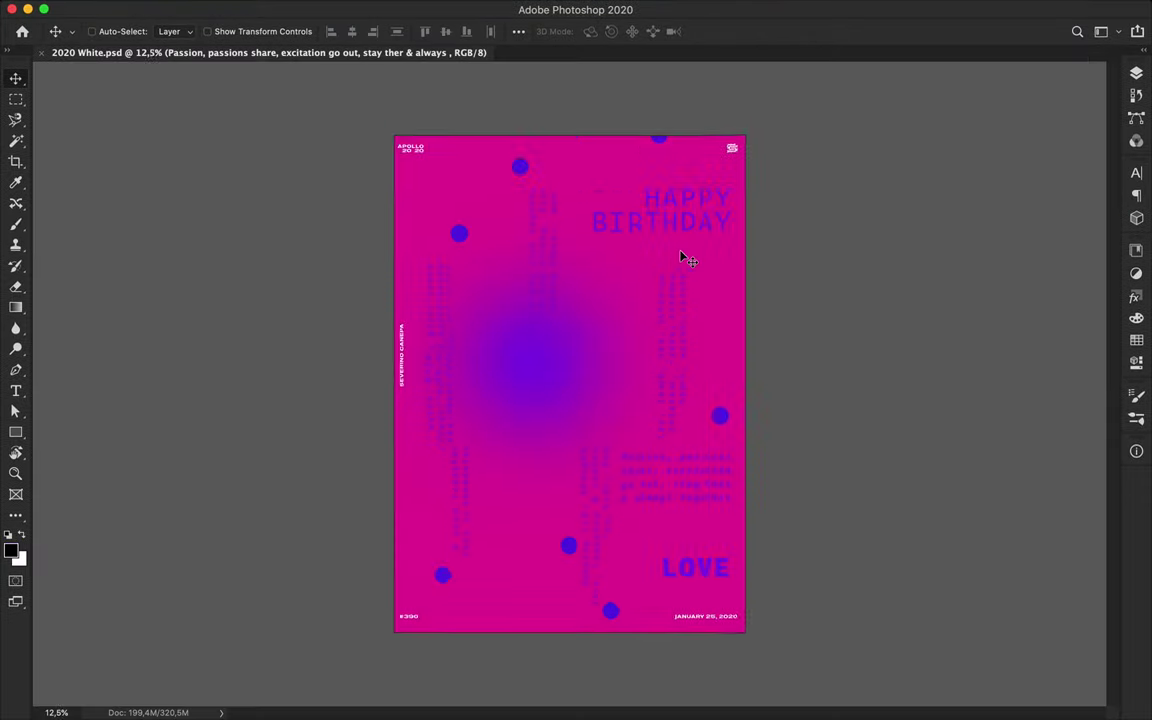
scroll(611, 224, "up", 2)
key("m")
key("u")
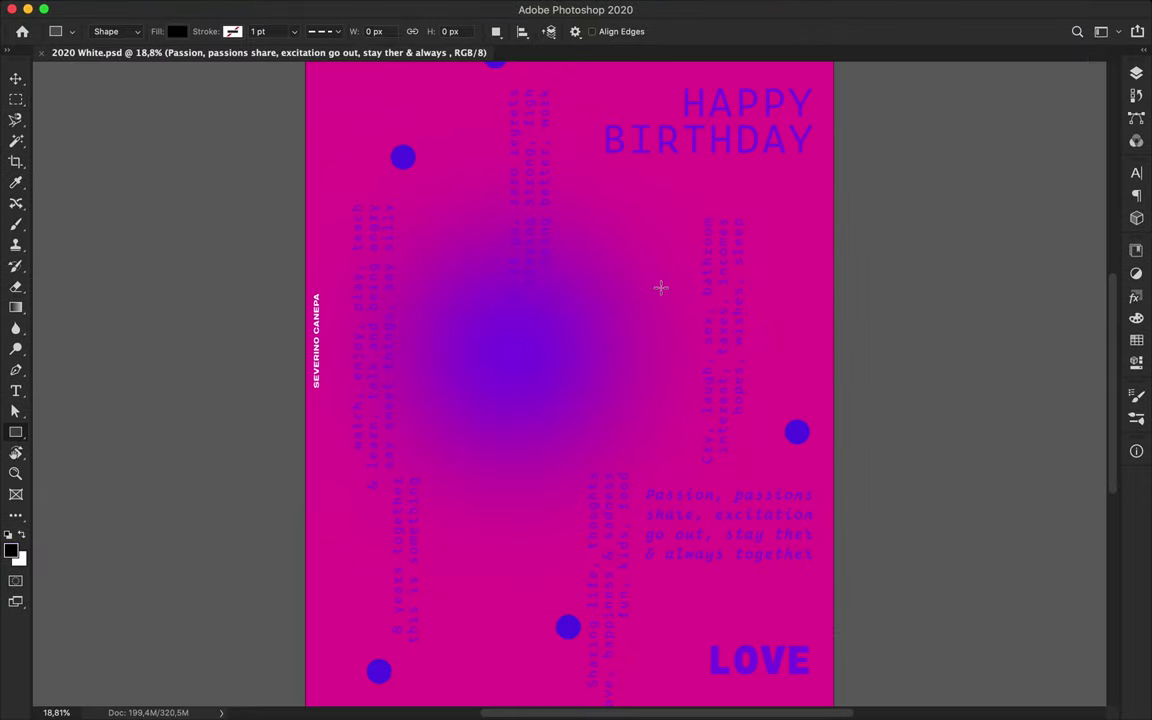
left_click_drag(591, 195, 643, 249)
left_click(959, 61)
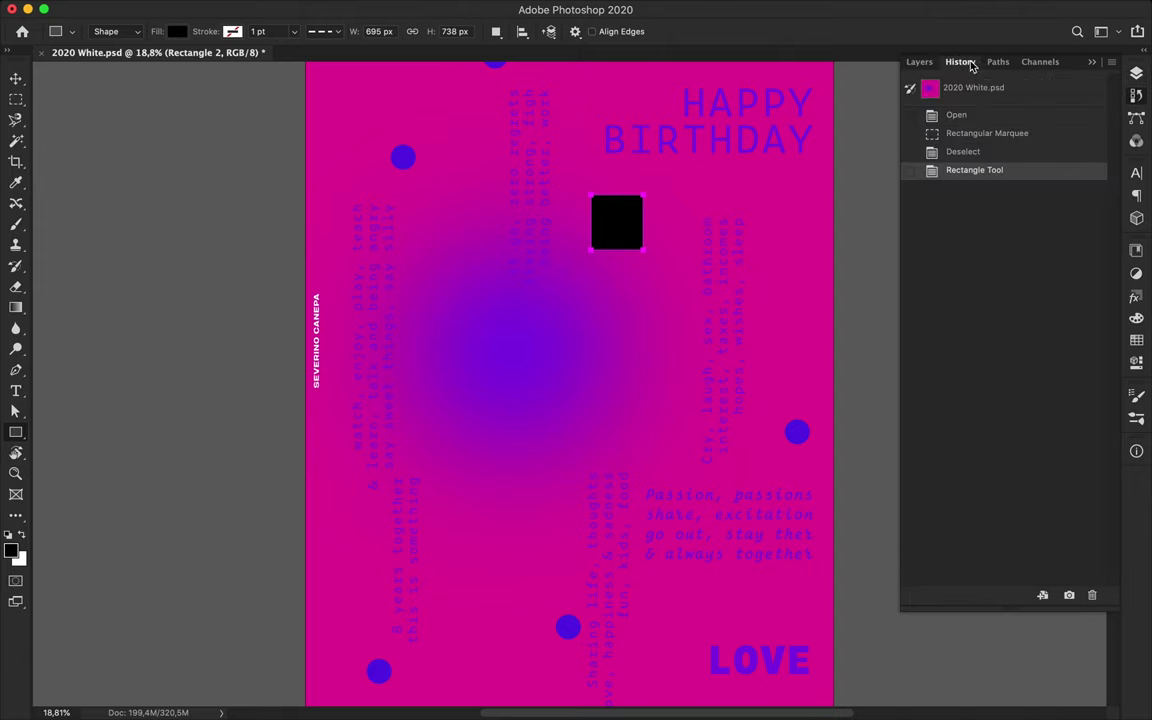
left_click(919, 61)
left_click(955, 106)
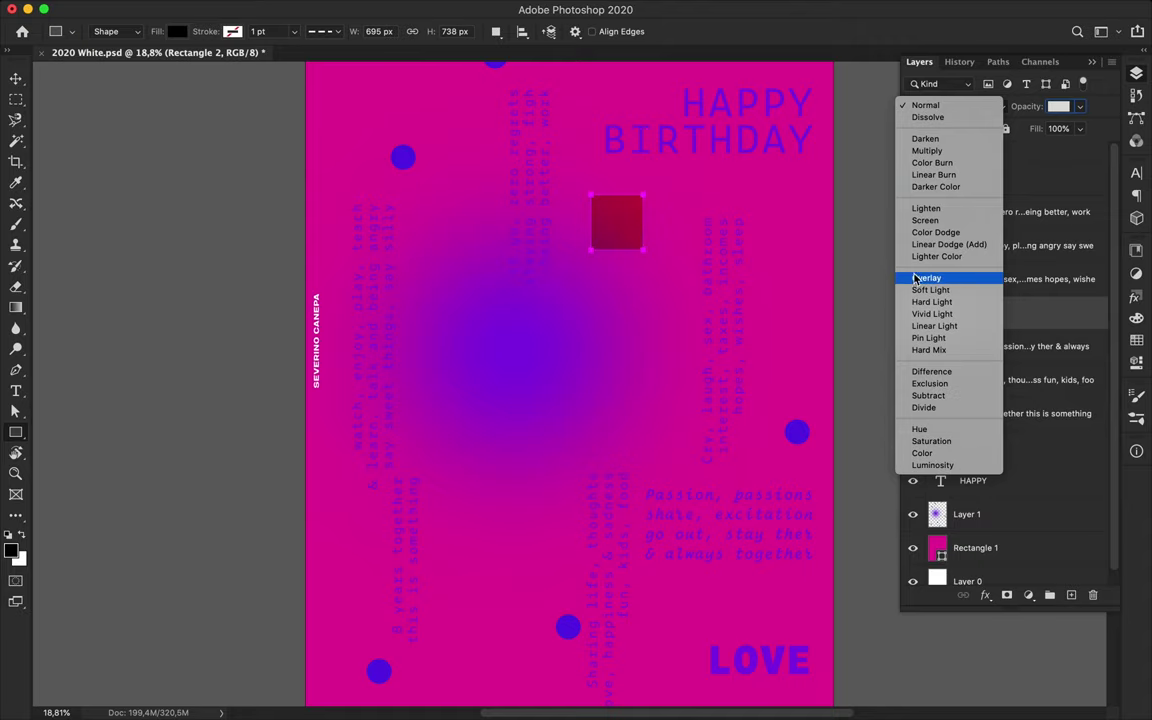
key("Escape")
key("F12")
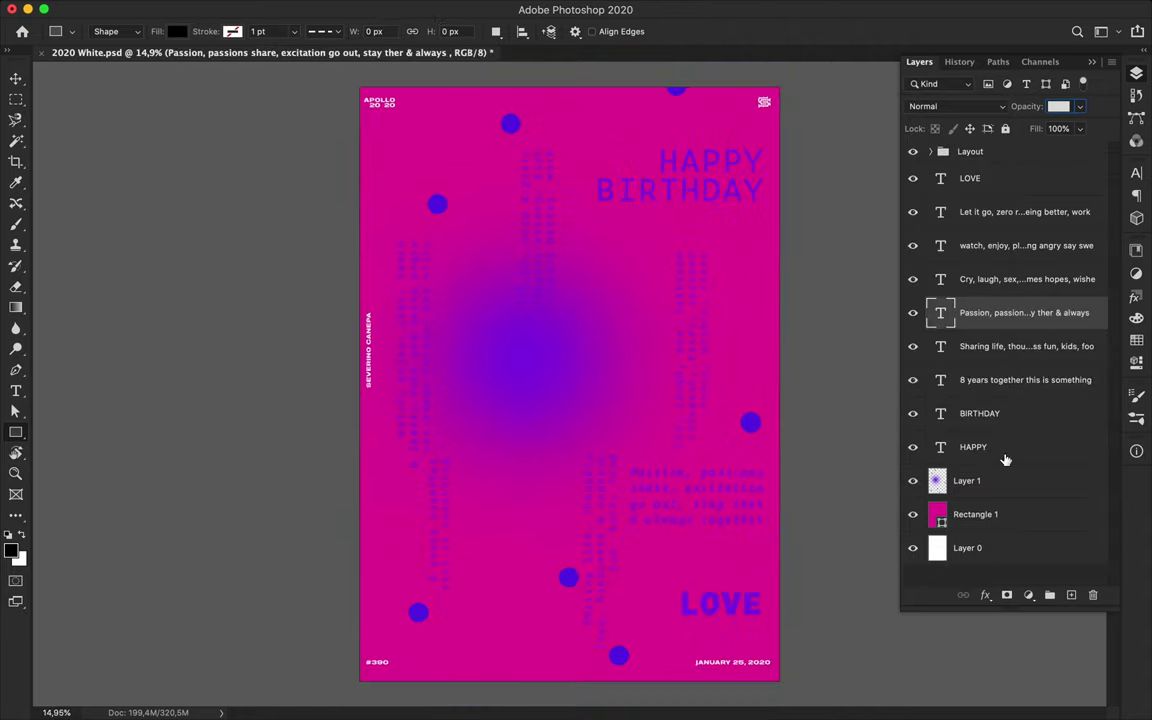
Draw a gradient-filled rectangle covering the whole poster on a new layer.
left_click(1003, 545)
left_click(1071, 596)
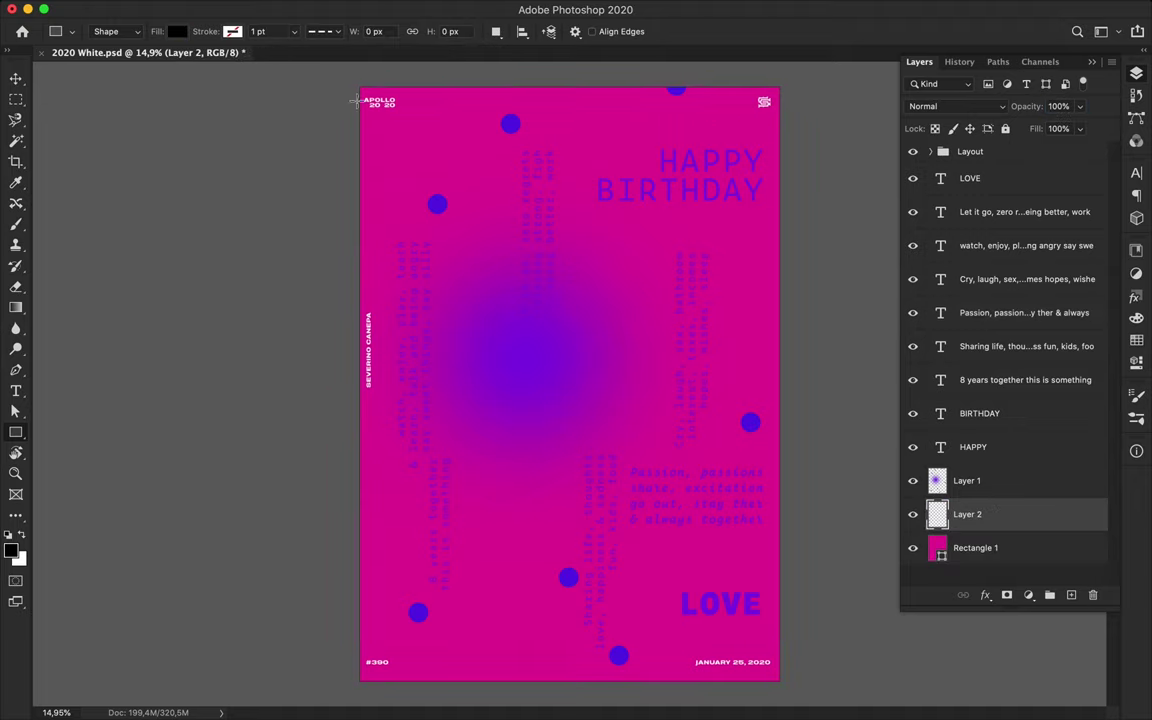
left_click(177, 31)
left_click(139, 62)
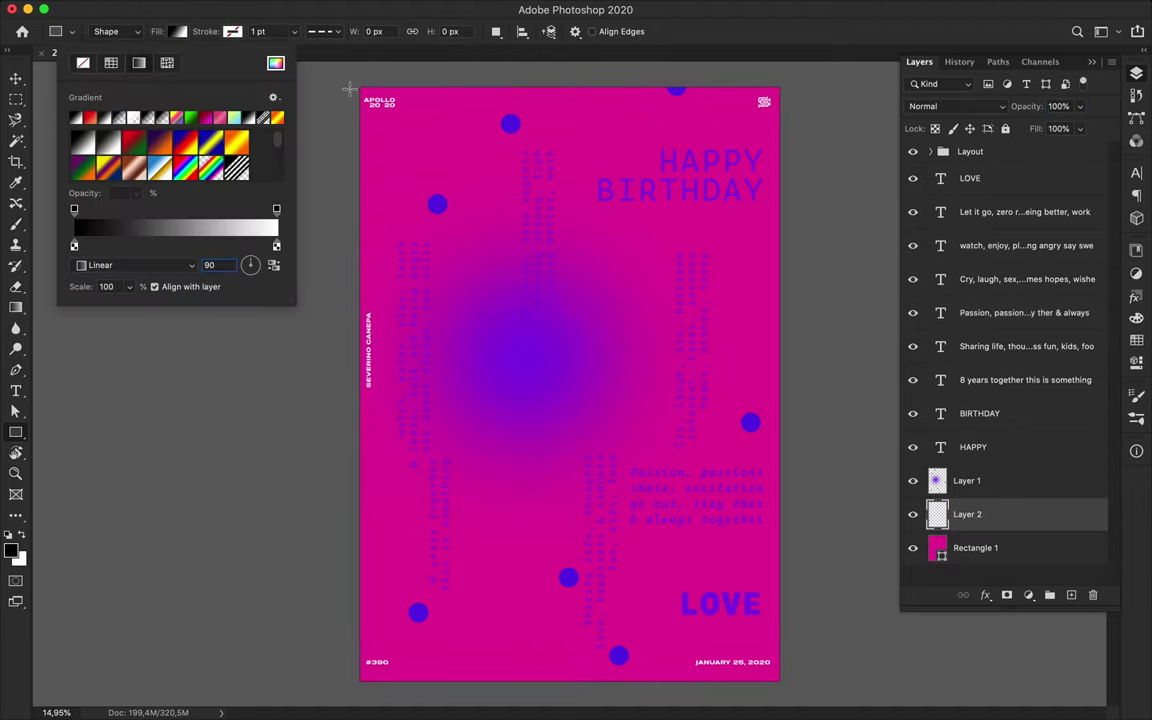
left_click_drag(349, 89, 781, 684)
Blend the gradient rectangle as Pin Light and lower its fill to about 33%.
left_click(1137, 76)
left_click(959, 62)
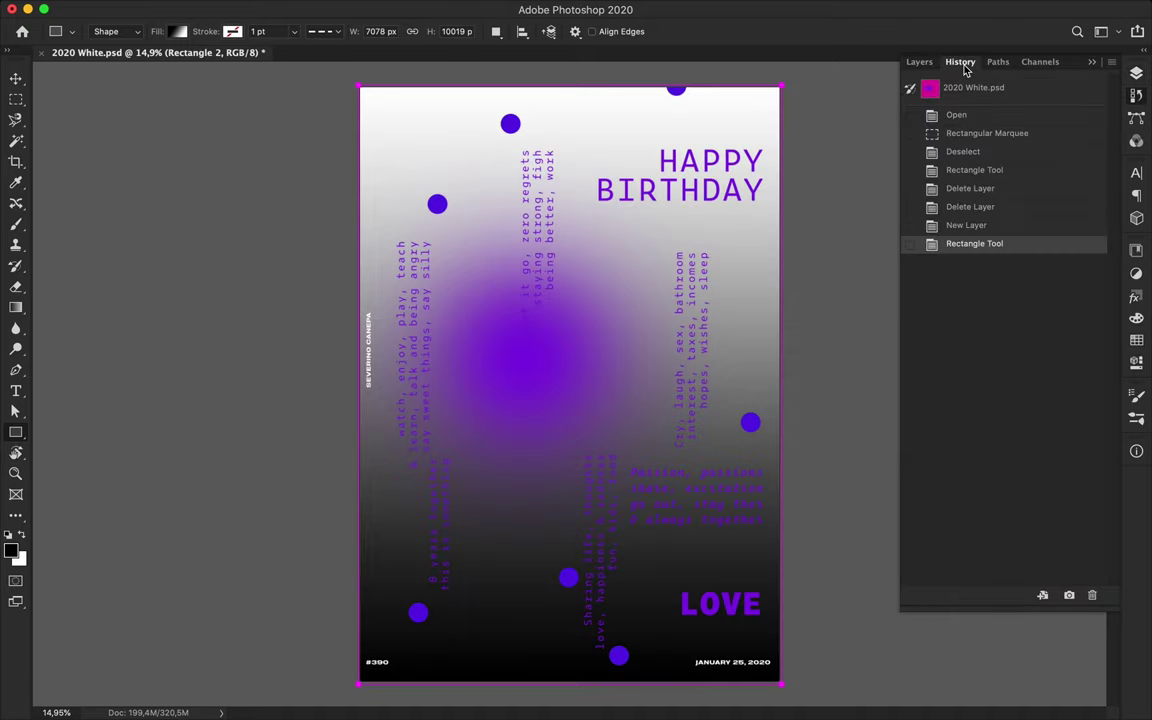
left_click(919, 62)
left_click(998, 106)
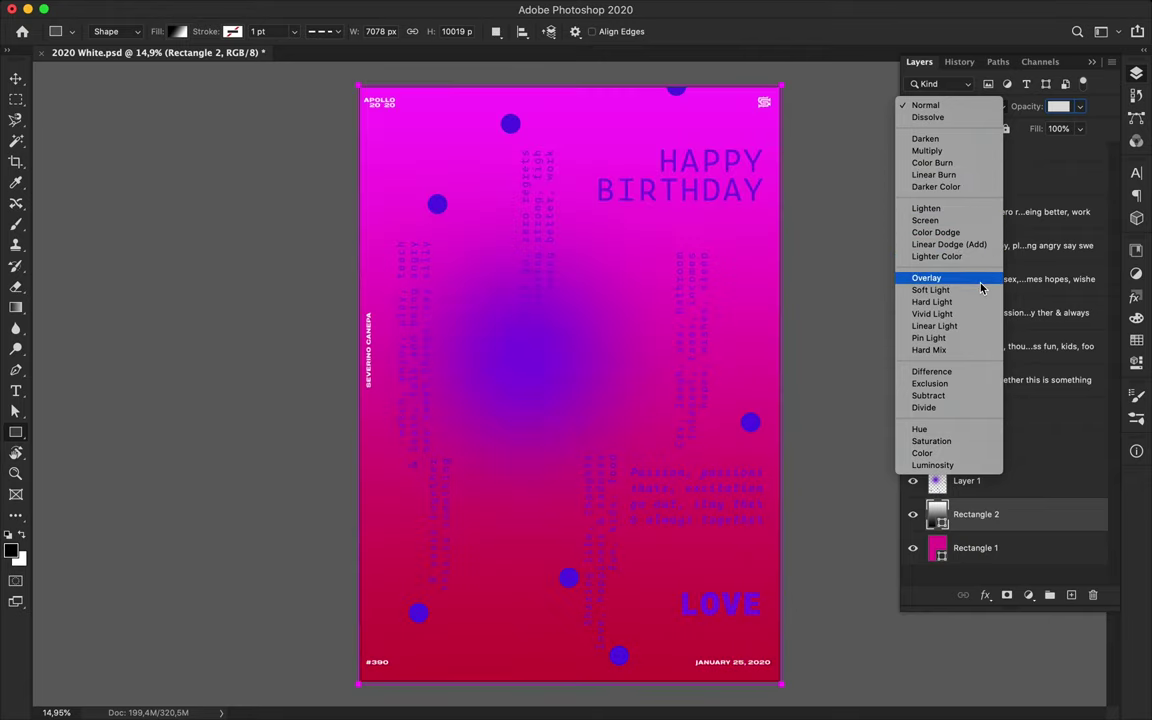
left_click(980, 338)
left_click(1080, 128)
left_click_drag(1083, 150, 1033, 153)
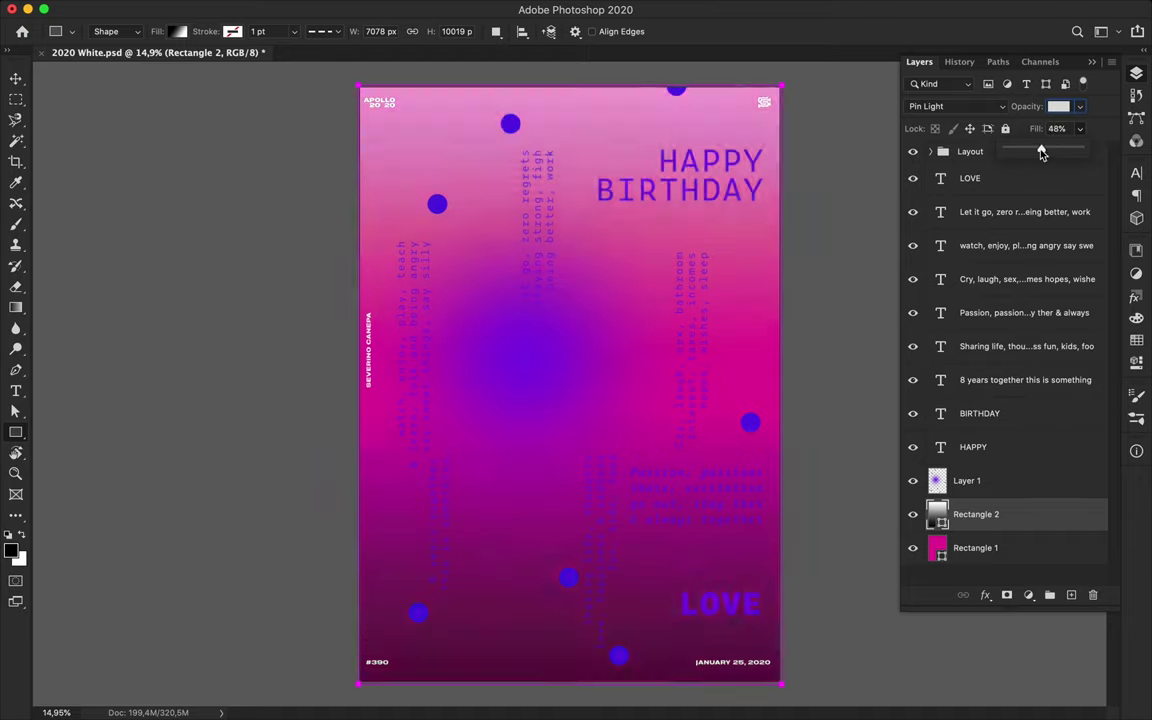
Delete the gradient overlay layer and set HAPPY and BIRTHDAY tracking to -20.
key("v")
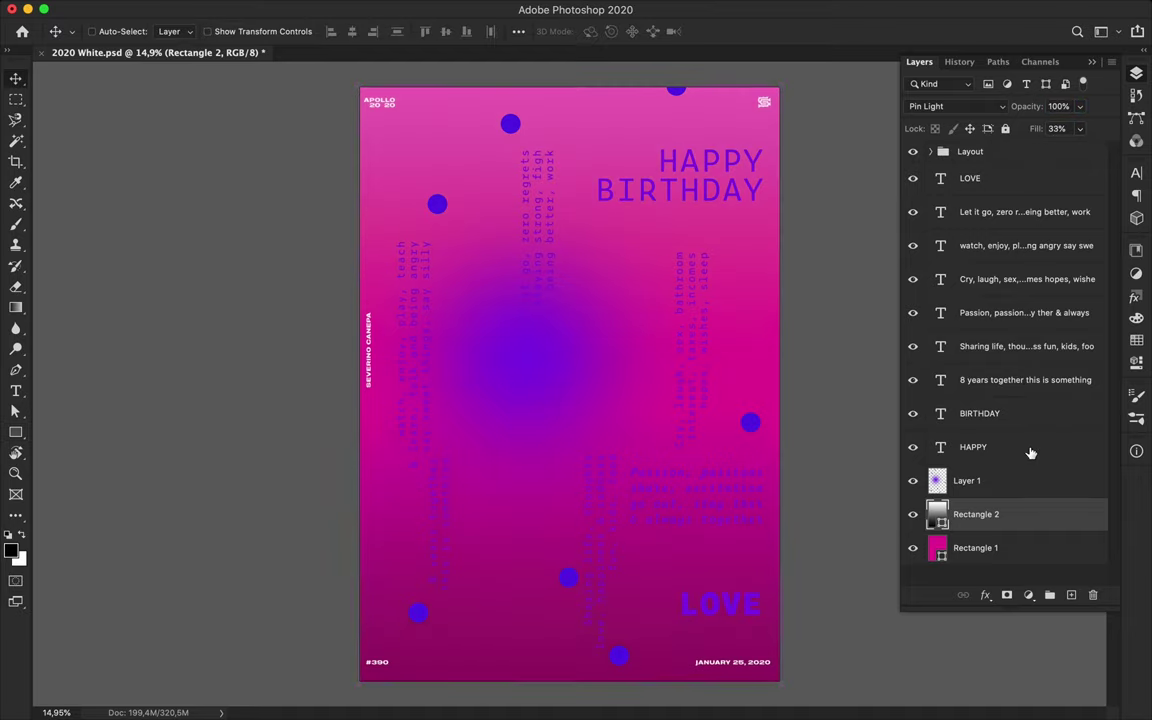
key("Delete")
scroll(728, 248, "up", 3, "alt")
scroll(728, 248, "up", 3, "alt")
left_click(746, 225)
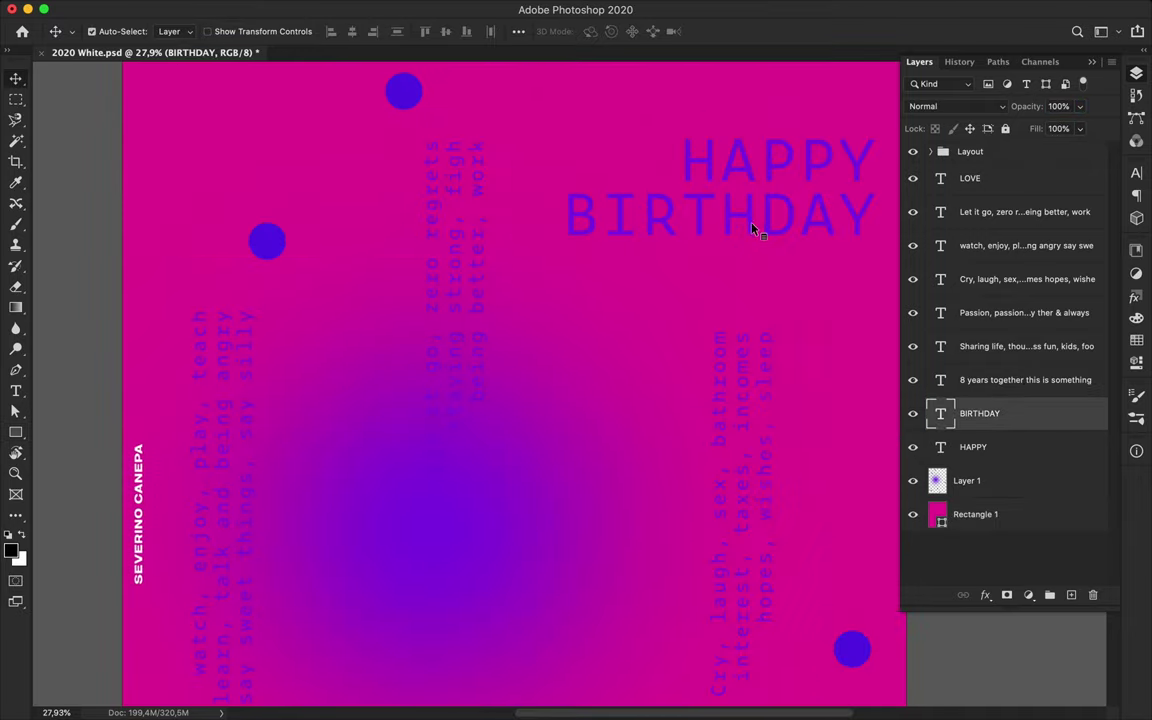
left_click(700, 160, "shift")
left_click(1136, 172)
Set the HAPPY BIRTHDAY font style to Semibold.
scroll(1083, 226, "down", 4)
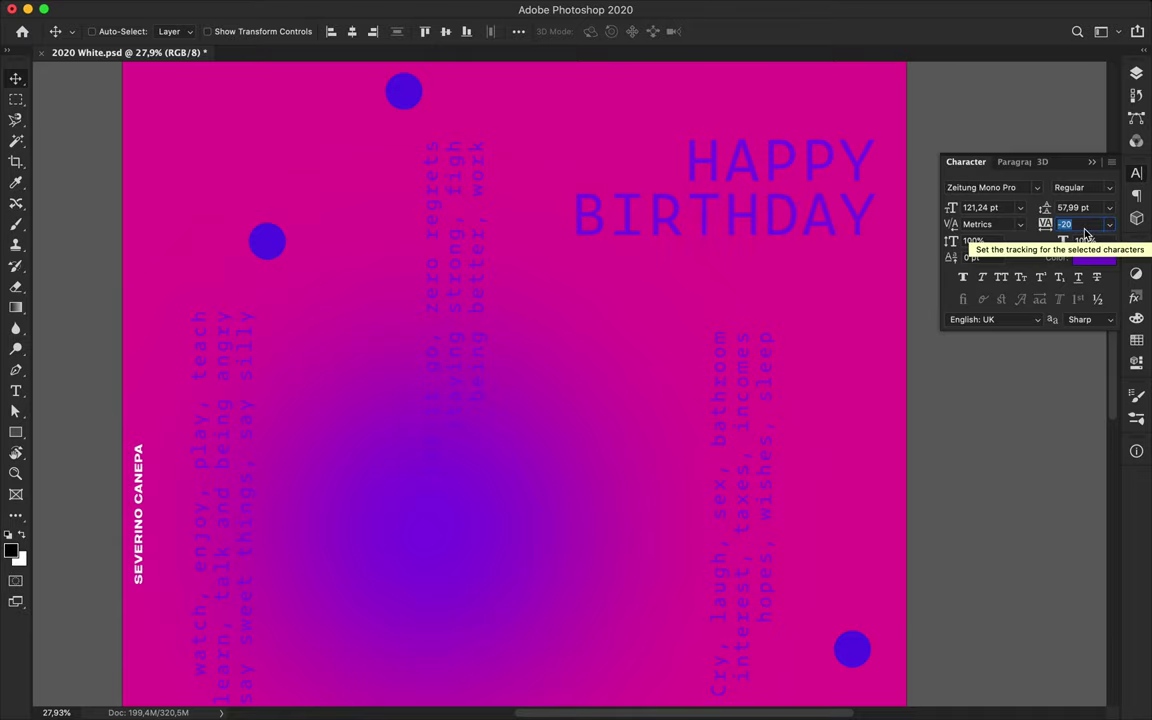
scroll(1085, 226, "up", 2)
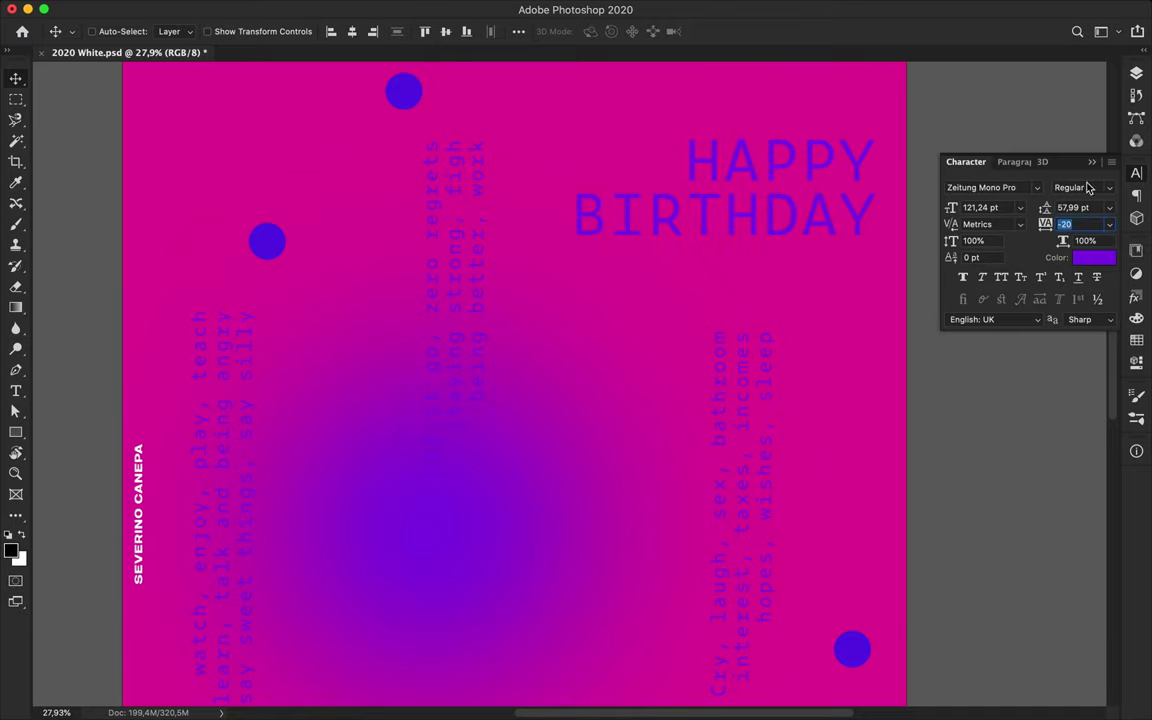
left_click(1088, 188)
left_click(990, 278)
scroll(928, 325, "down", 5)
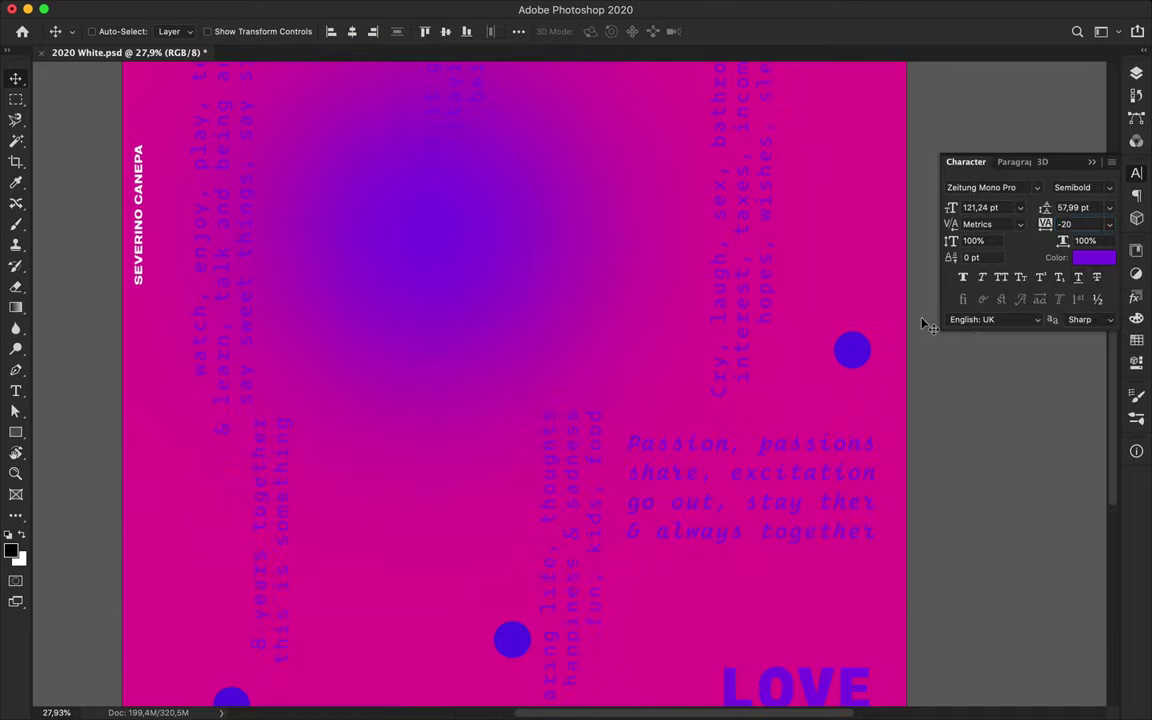
scroll(829, 285, "down", 3)
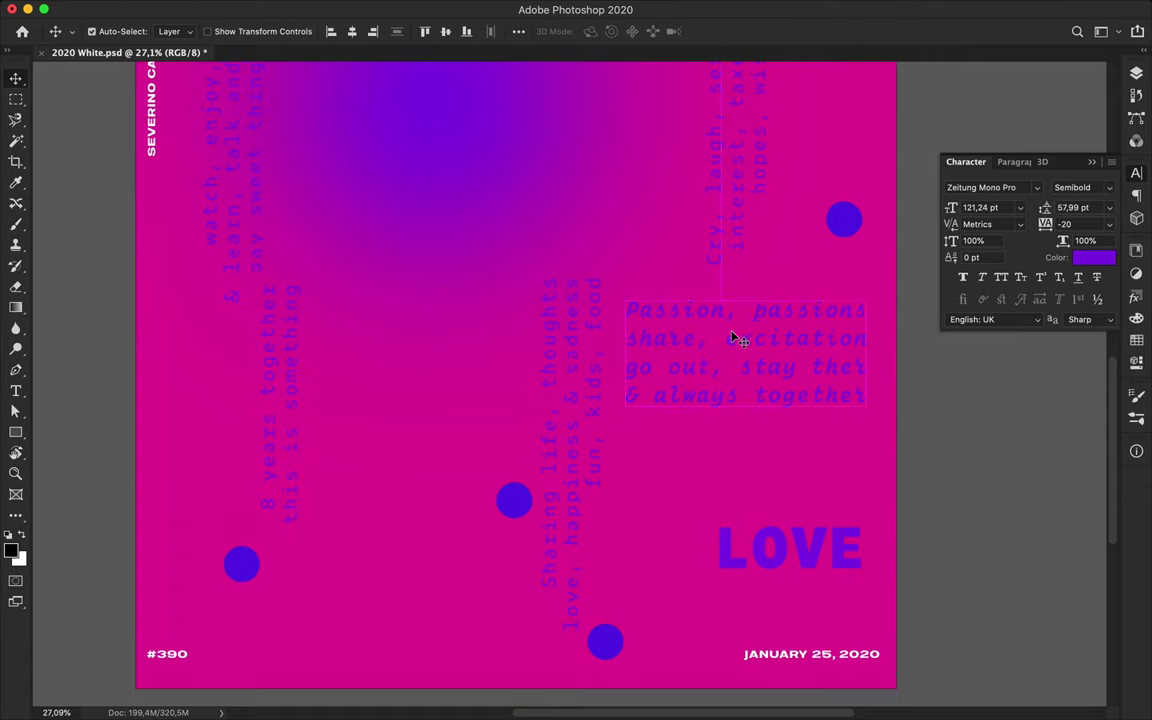
left_click(444, 9)
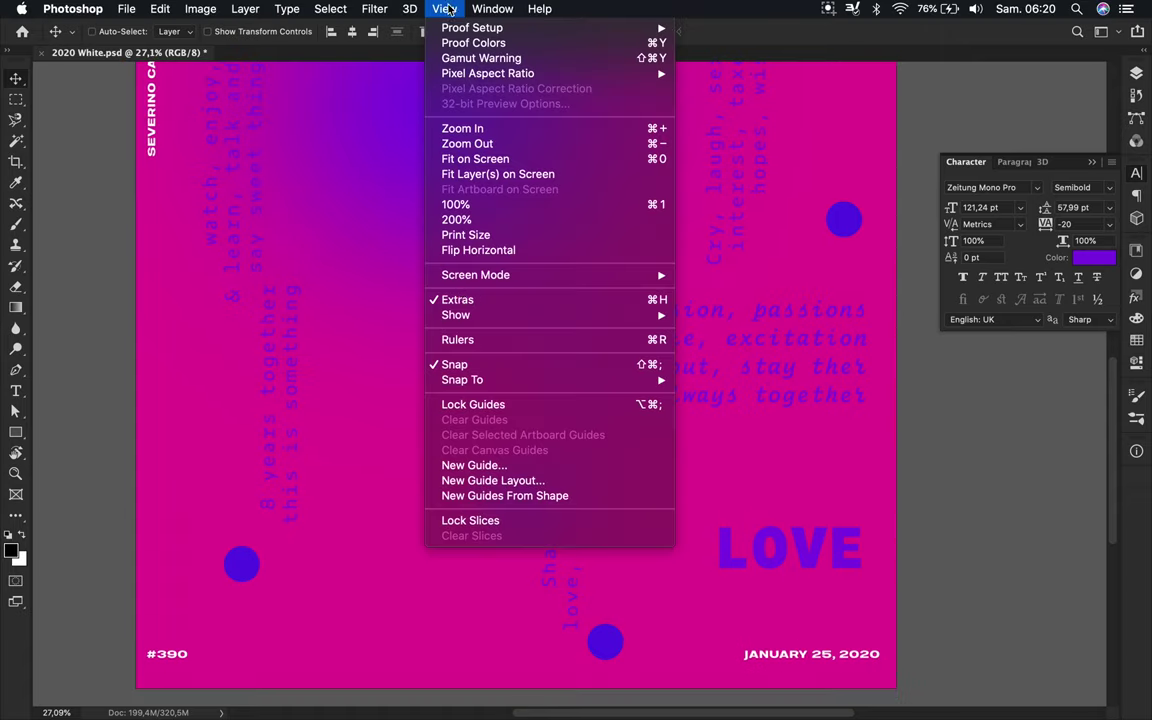
Add a column-and-row guide layout and lock the guides.
left_click(466, 481)
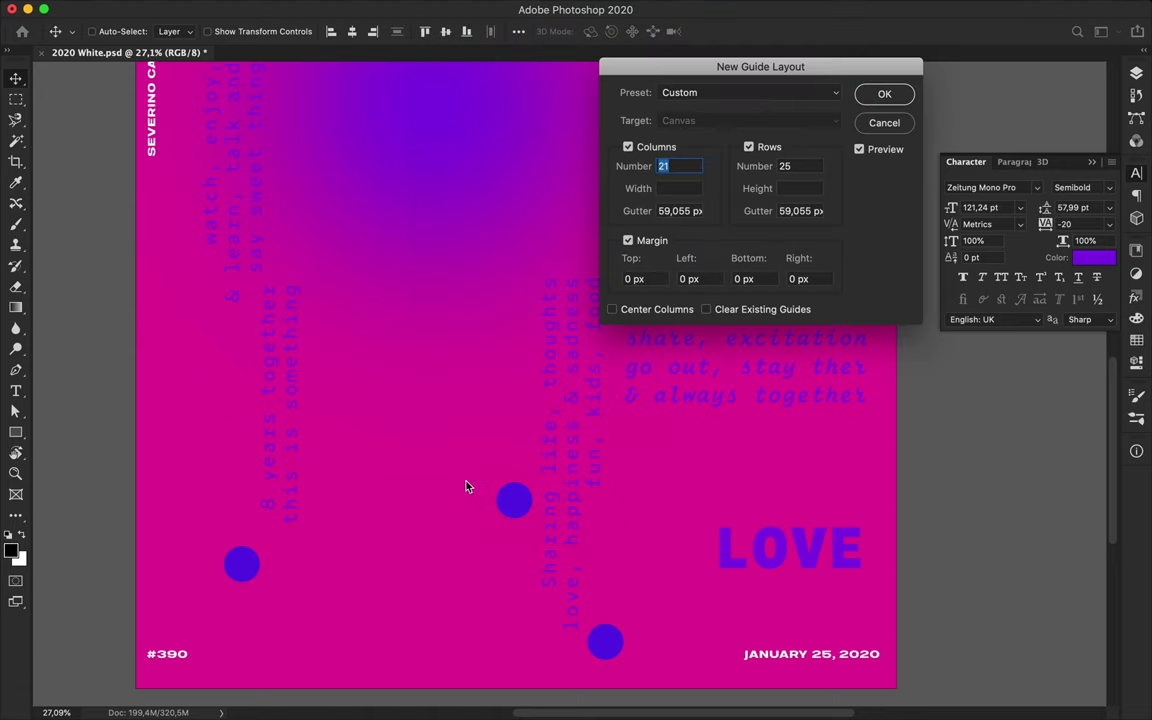
left_click(890, 97)
left_click(491, 9)
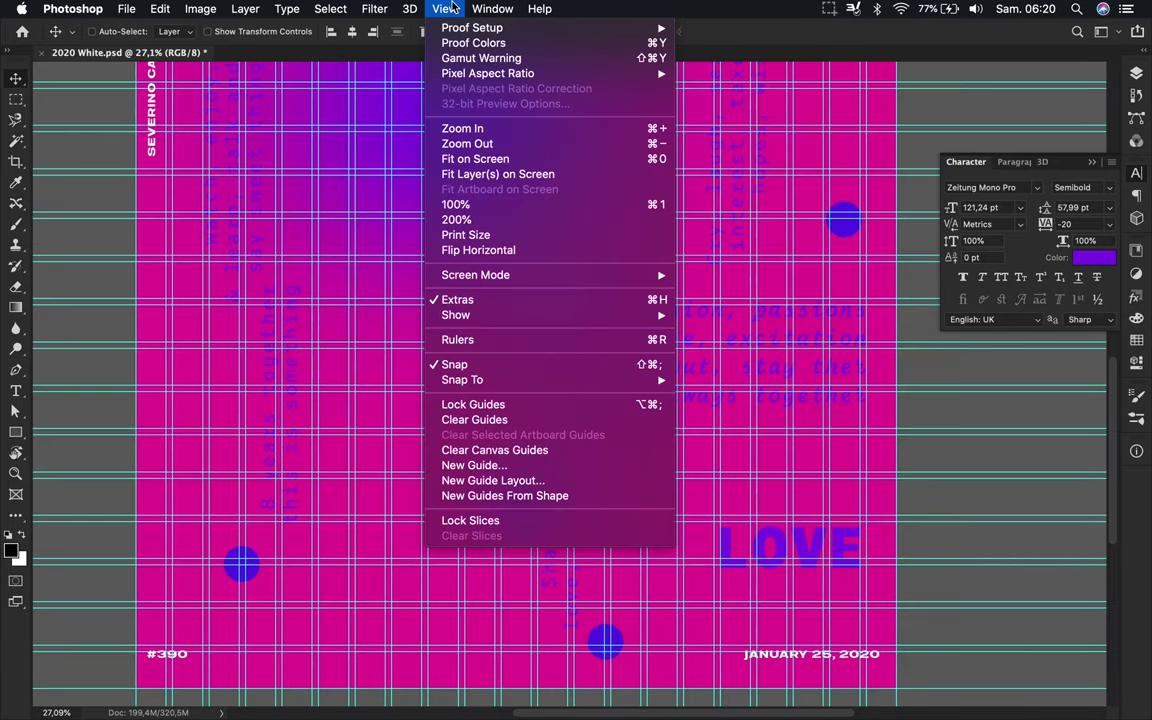
left_click(440, 404)
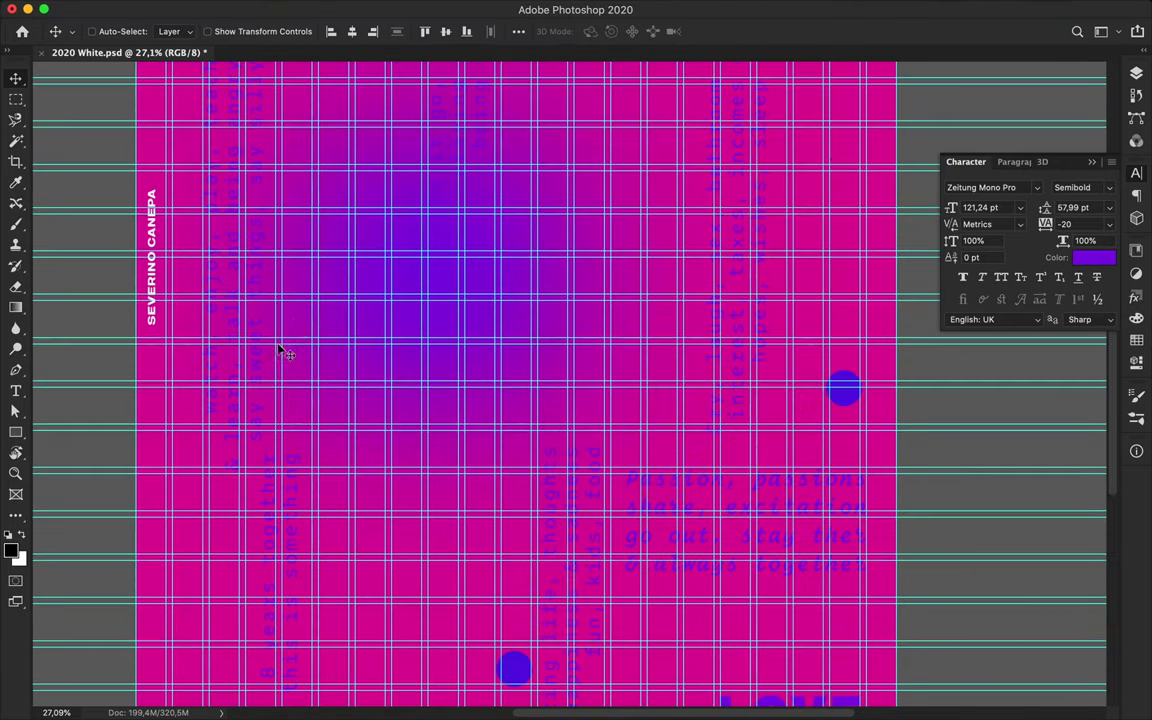
Move the upper-left vertical text column and nudge the '8 years together' text down-right.
scroll(300, 322, "up", 5)
scroll(300, 322, "up", 2)
left_click_drag(278, 249, 287, 233)
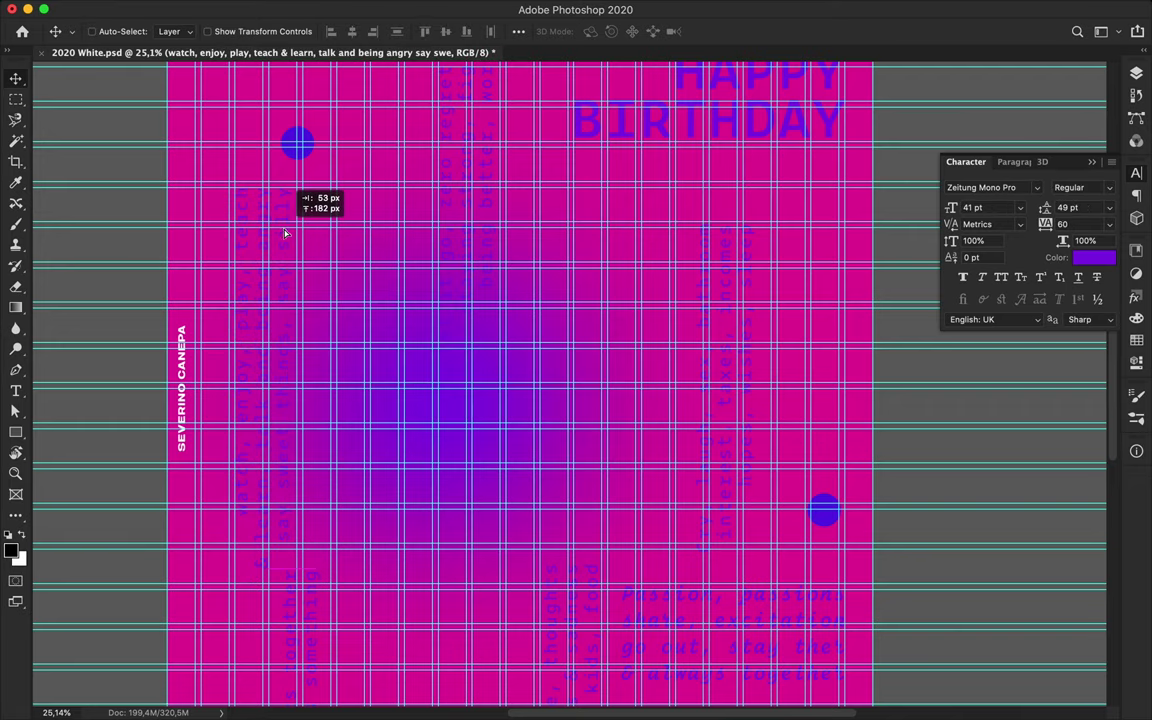
scroll(287, 233, "down", 1)
scroll(334, 270, "down", 5)
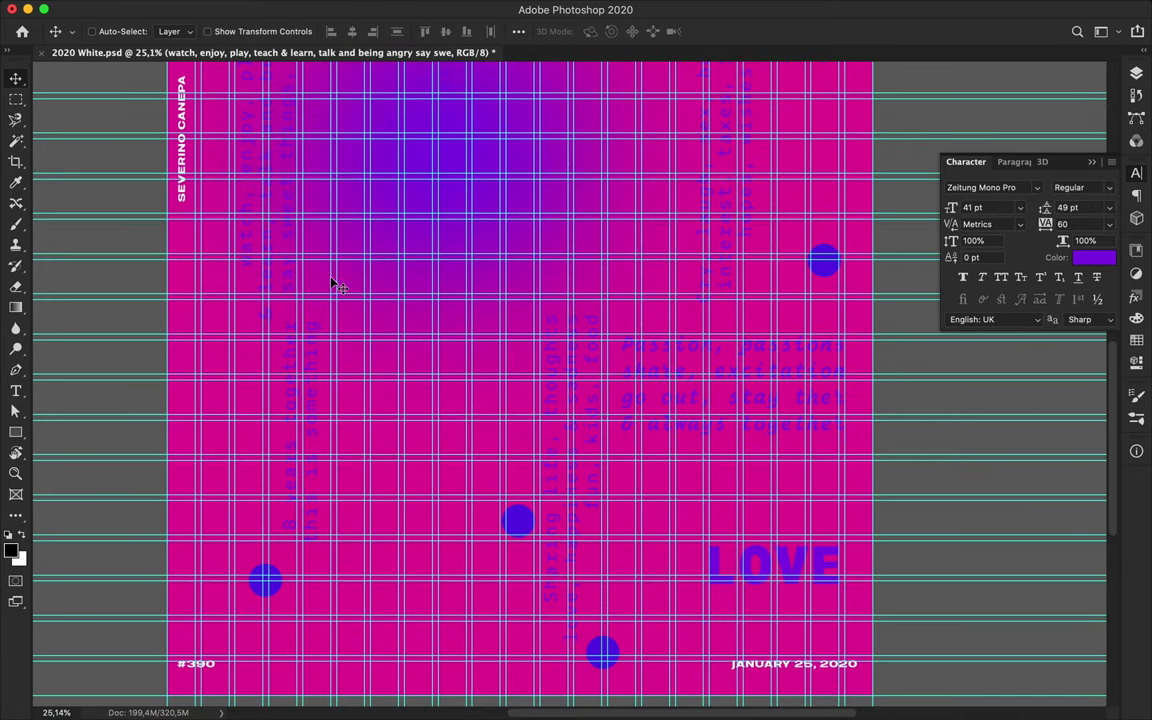
left_click(319, 404)
left_click_drag(320, 408, 328, 421)
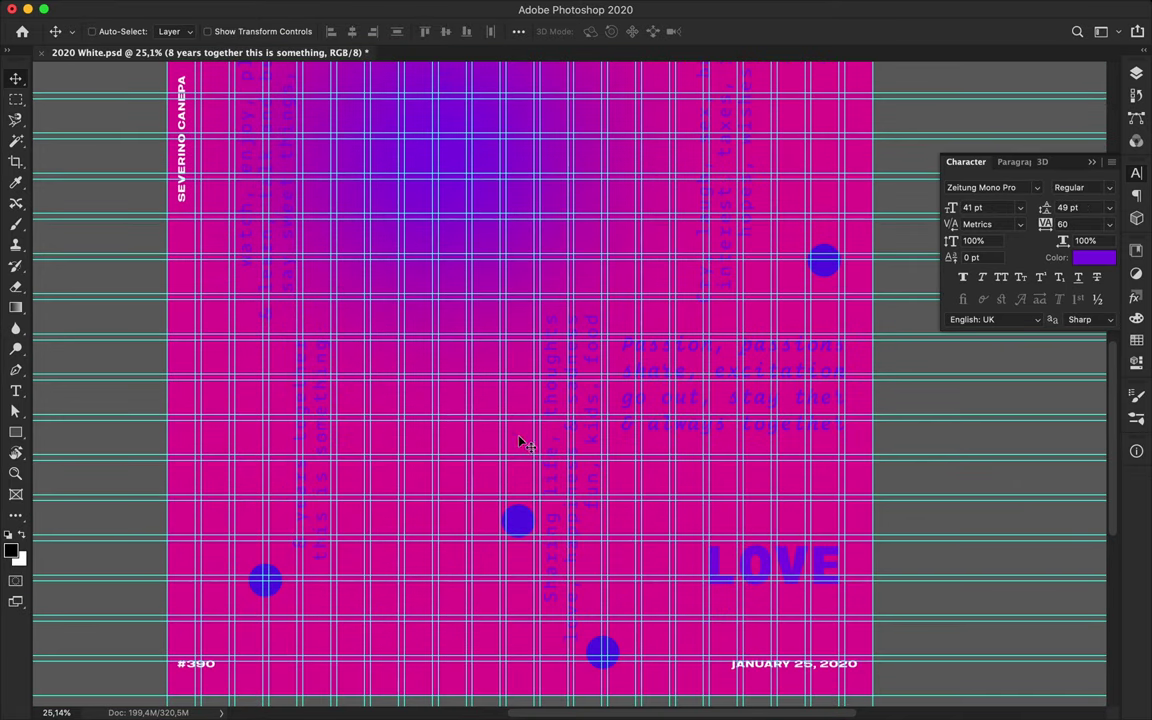
Cut the middle dot onto its own layer and move it down-left.
left_click(520, 525)
key("m")
left_click_drag(484, 502, 560, 577)
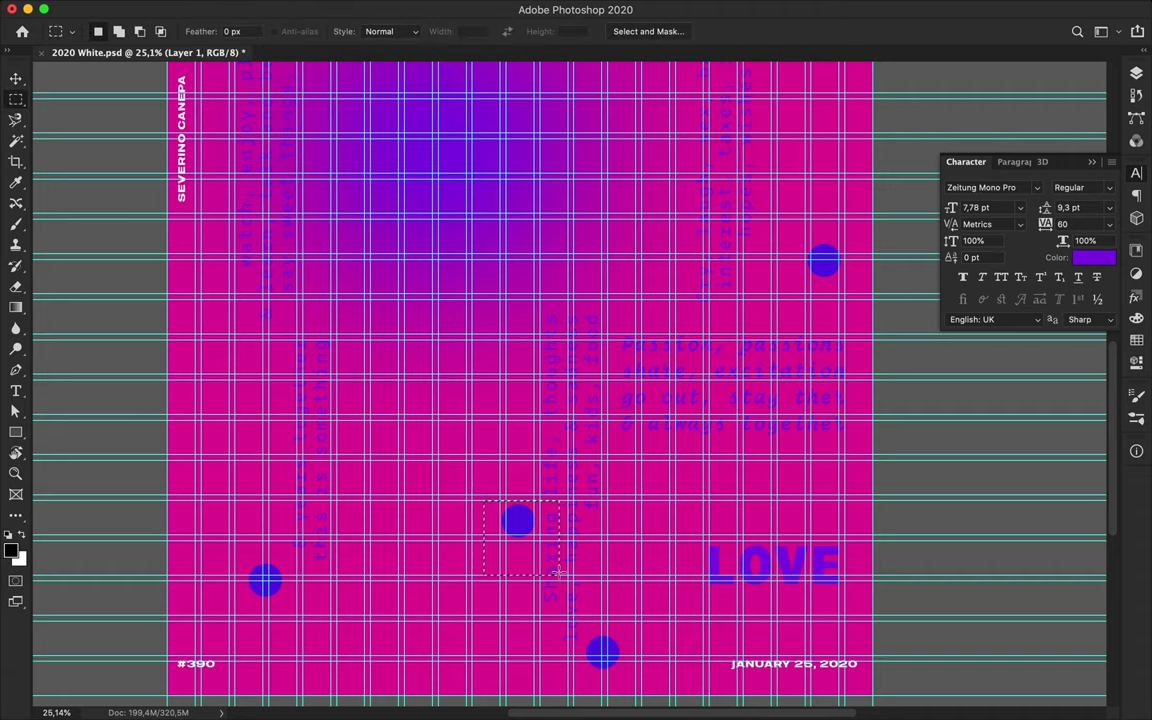
key("ctrl+shift+j")
key("v")
left_click_drag(525, 528, 475, 546)
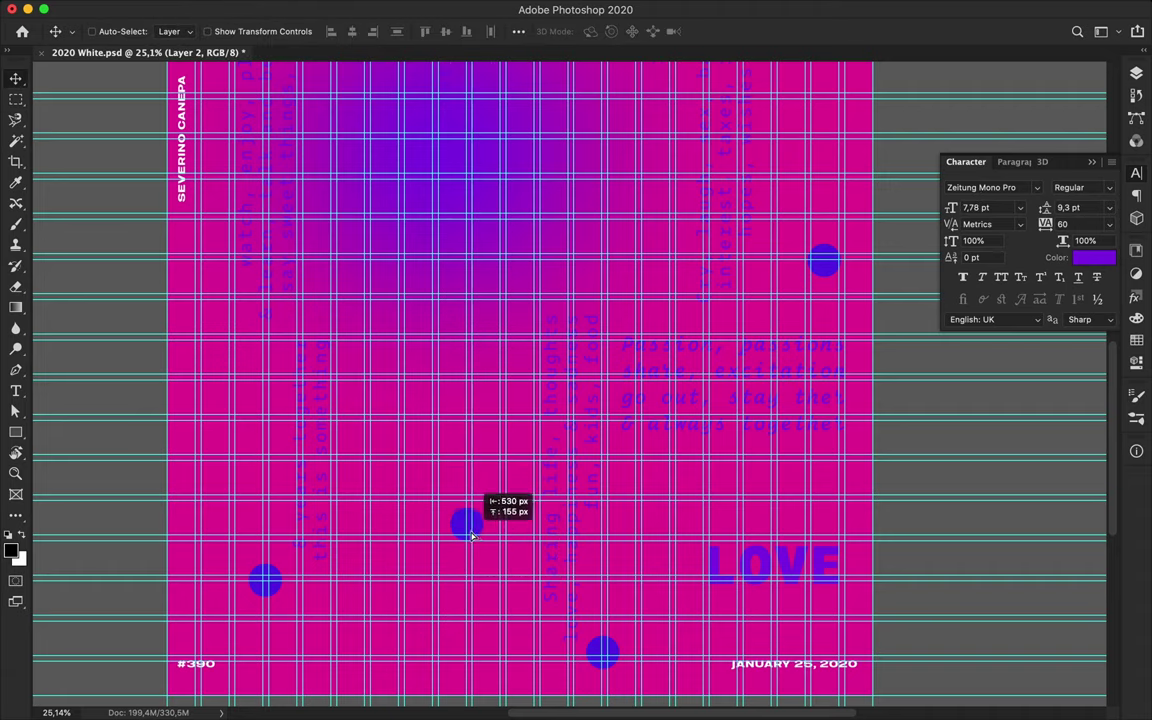
Reposition the Sharing life, Passion, HAPPY and Let it go text blocks.
left_click_drag(598, 485, 566, 508)
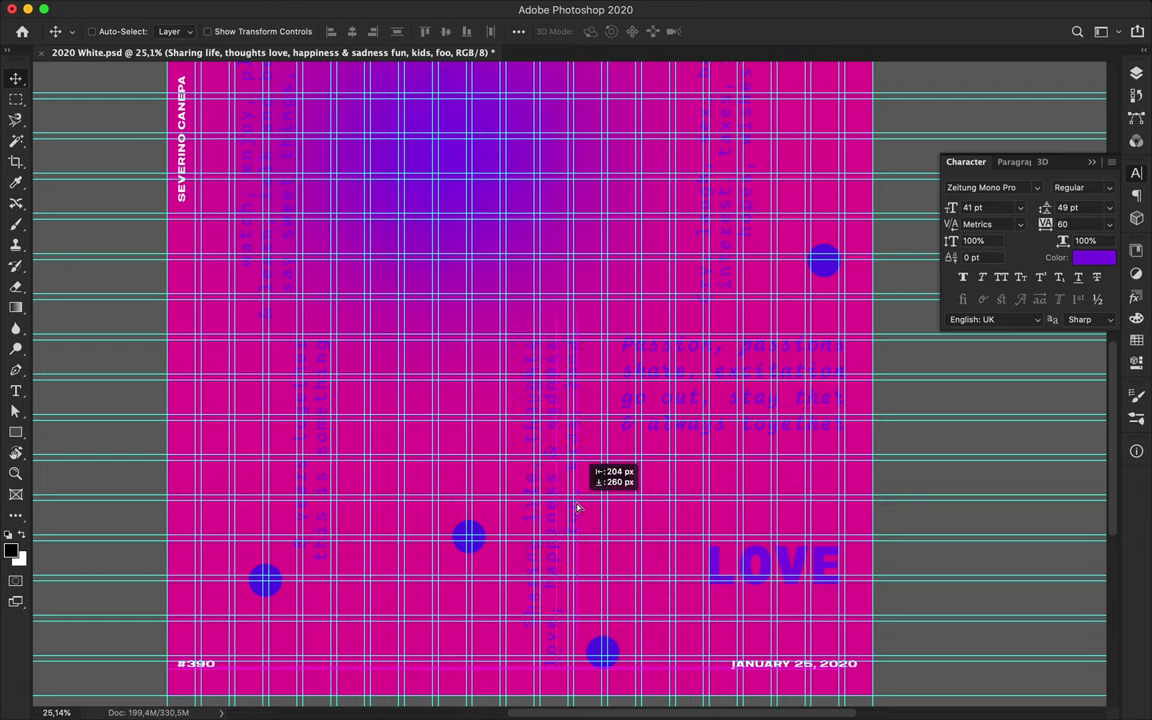
left_click_drag(666, 430, 656, 488)
scroll(656, 440, "up", 1)
scroll(656, 488, "up", 5)
mouse_move(733, 319)
left_mouse_down()
mouse_move(765, 298)
mouse_move(716, 290)
left_mouse_up()
scroll(743, 321, "up", 4)
scroll(630, 290, "up", 4)
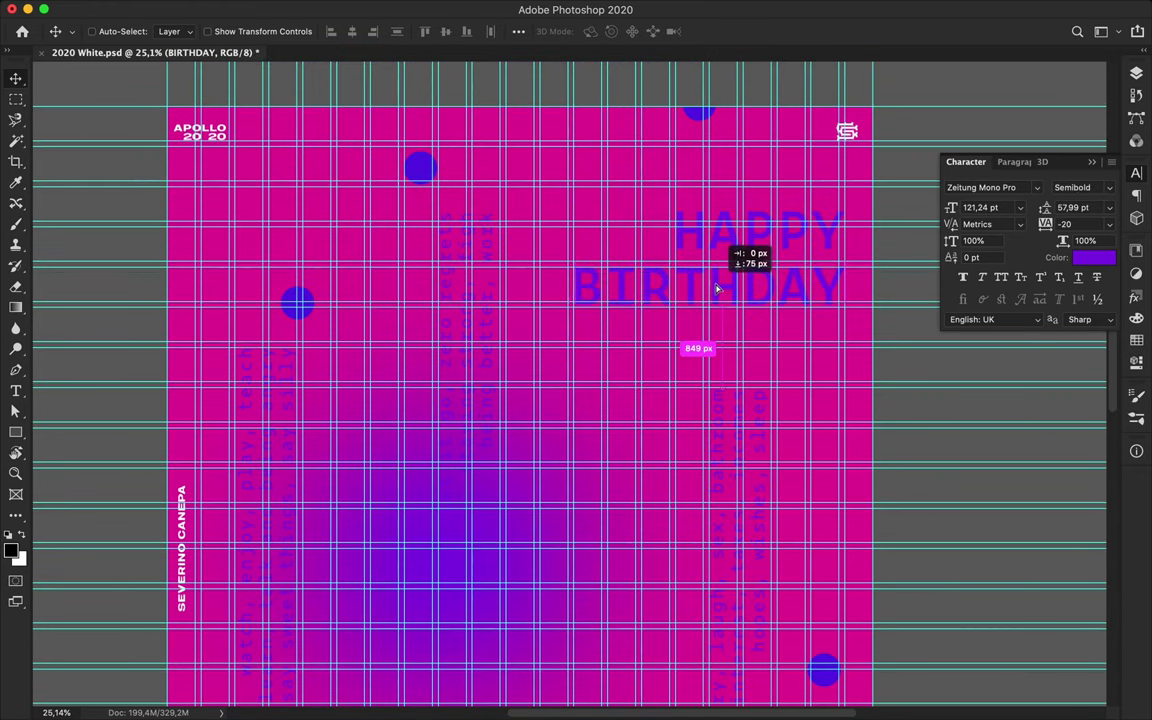
left_click_drag(658, 208, 658, 220)
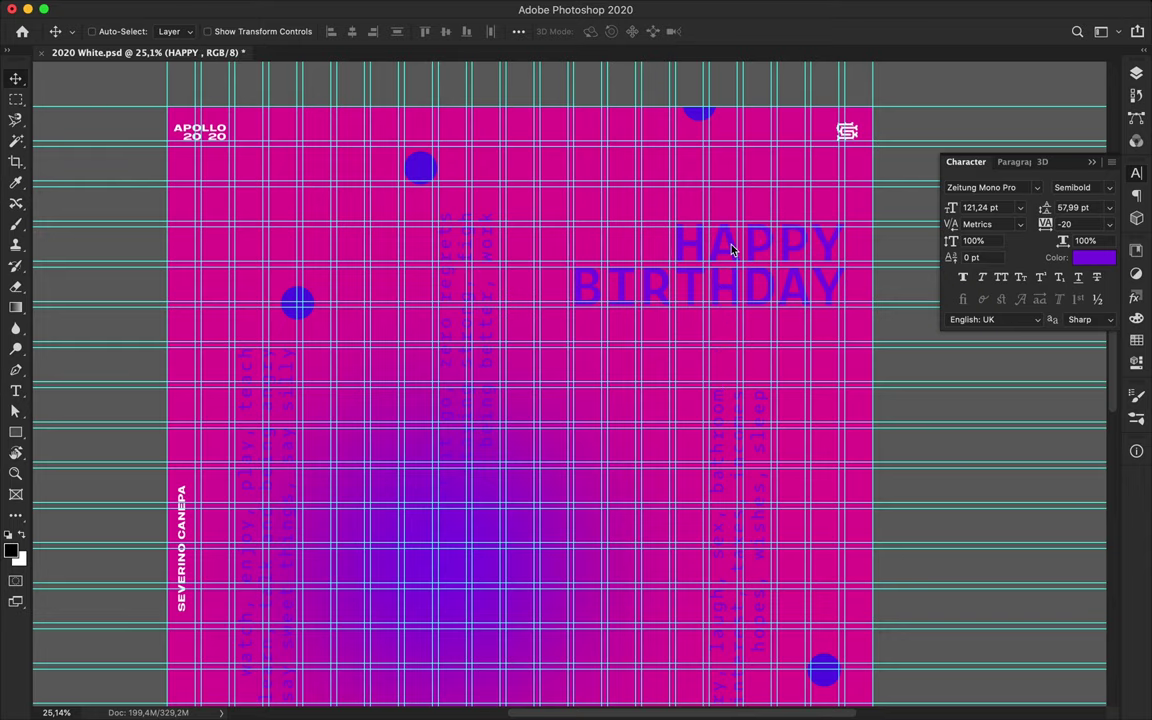
left_click_drag(470, 268, 469, 243)
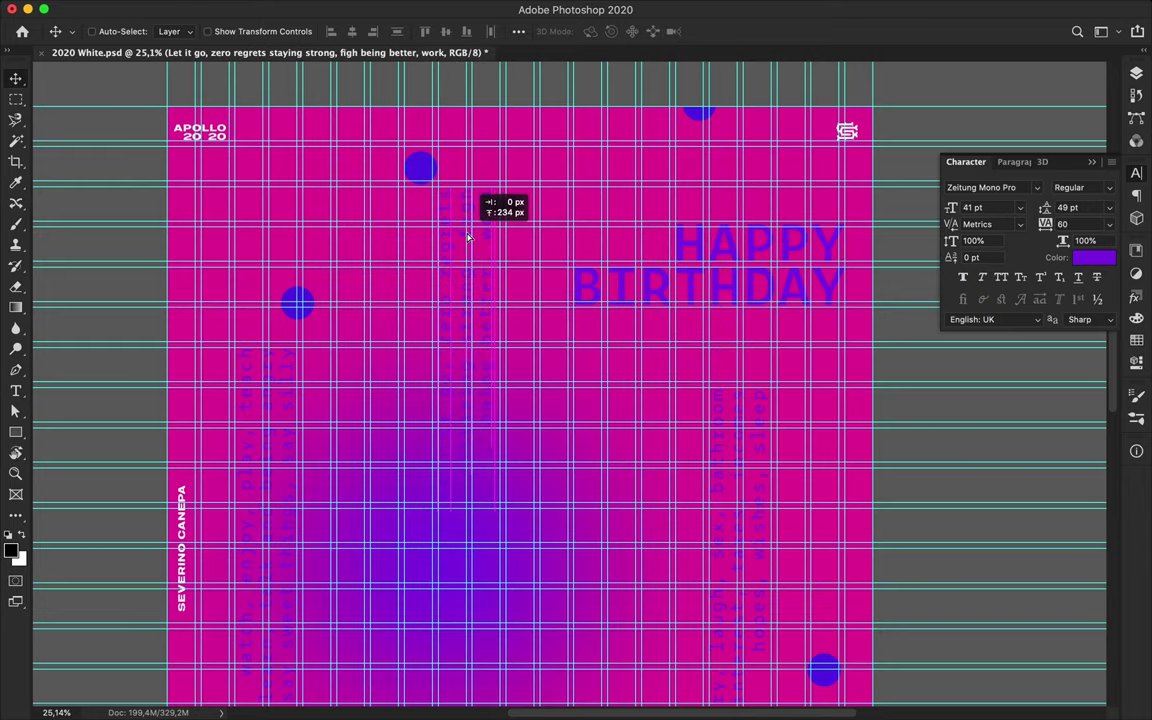
Hide the guides and grid to preview the full poster layout.
scroll(322, 424, "down", 2)
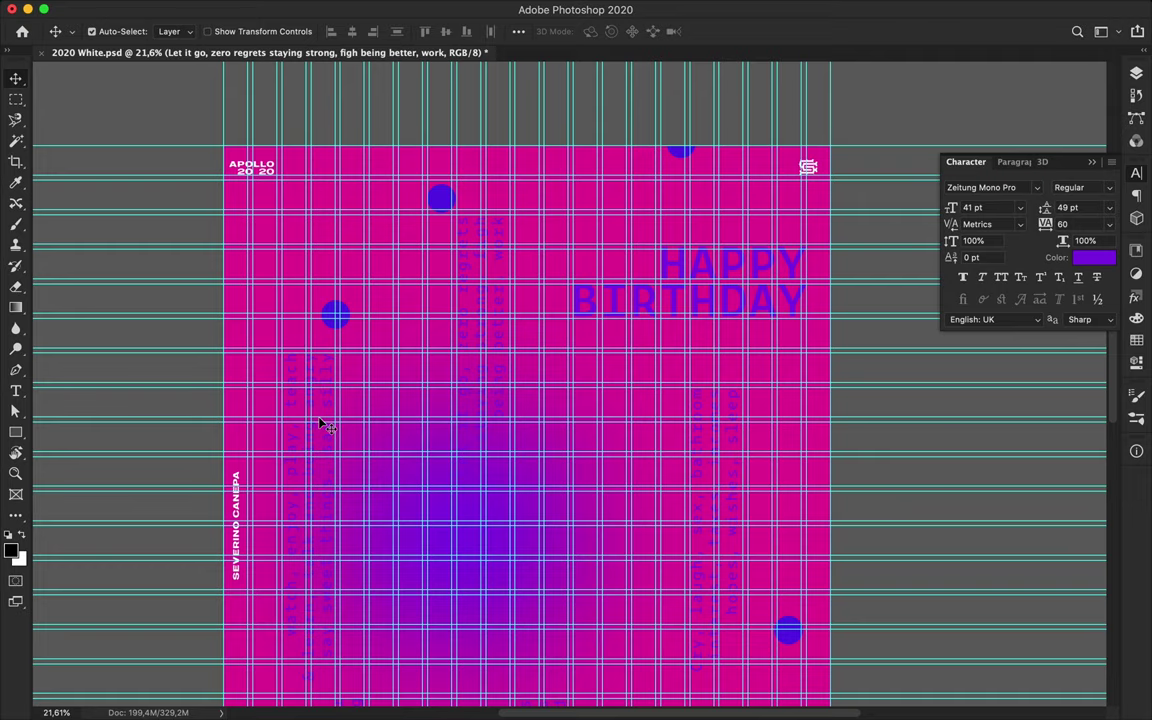
scroll(442, 470, "down", 5)
scroll(442, 470, "up", 3)
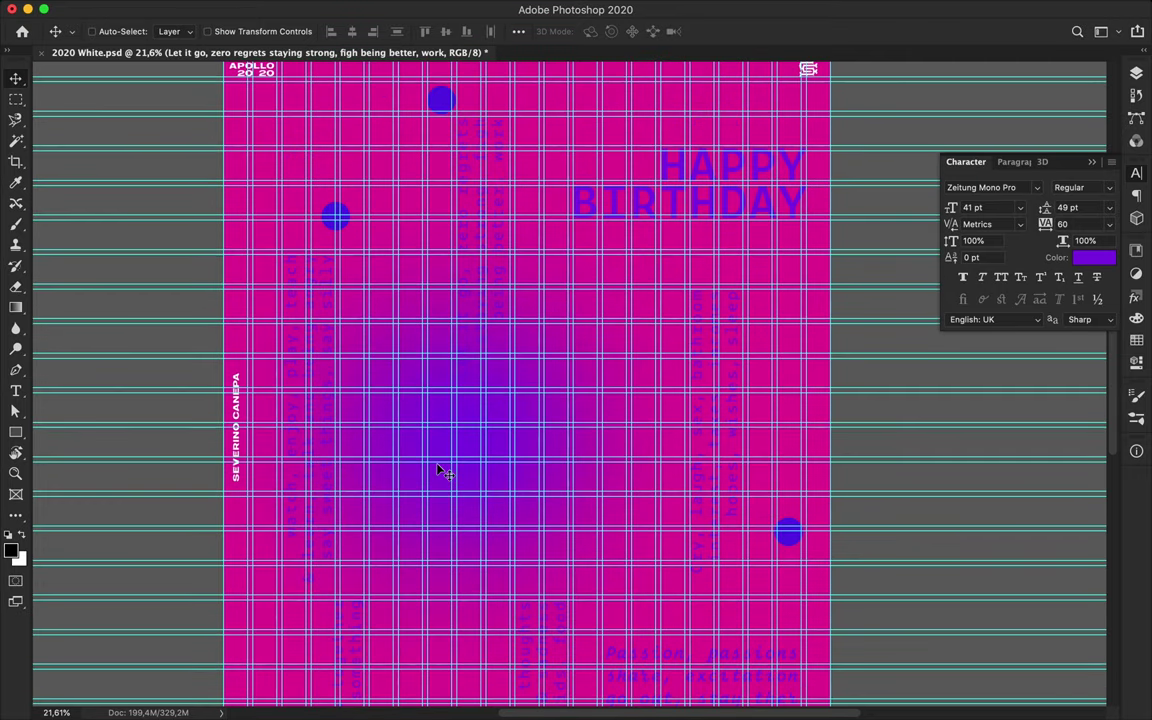
key("ctrl+h")
scroll(588, 390, "down", 1)
scroll(590, 388, "down", 2)
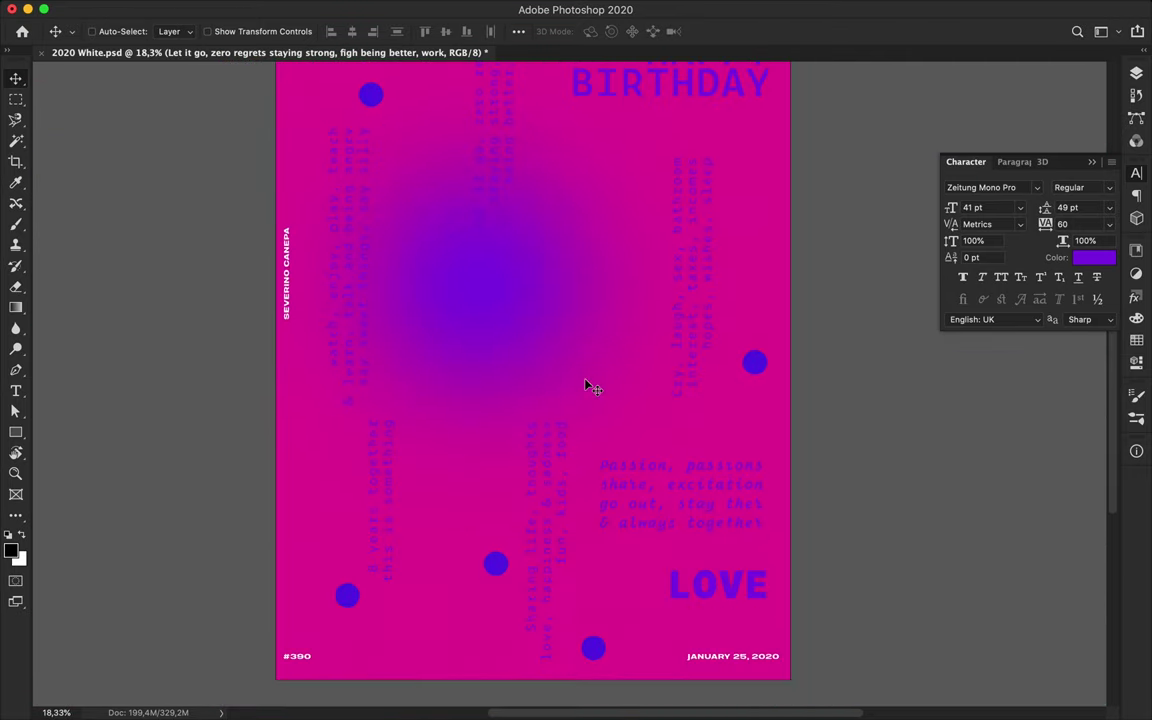
scroll(588, 386, "down", 1)
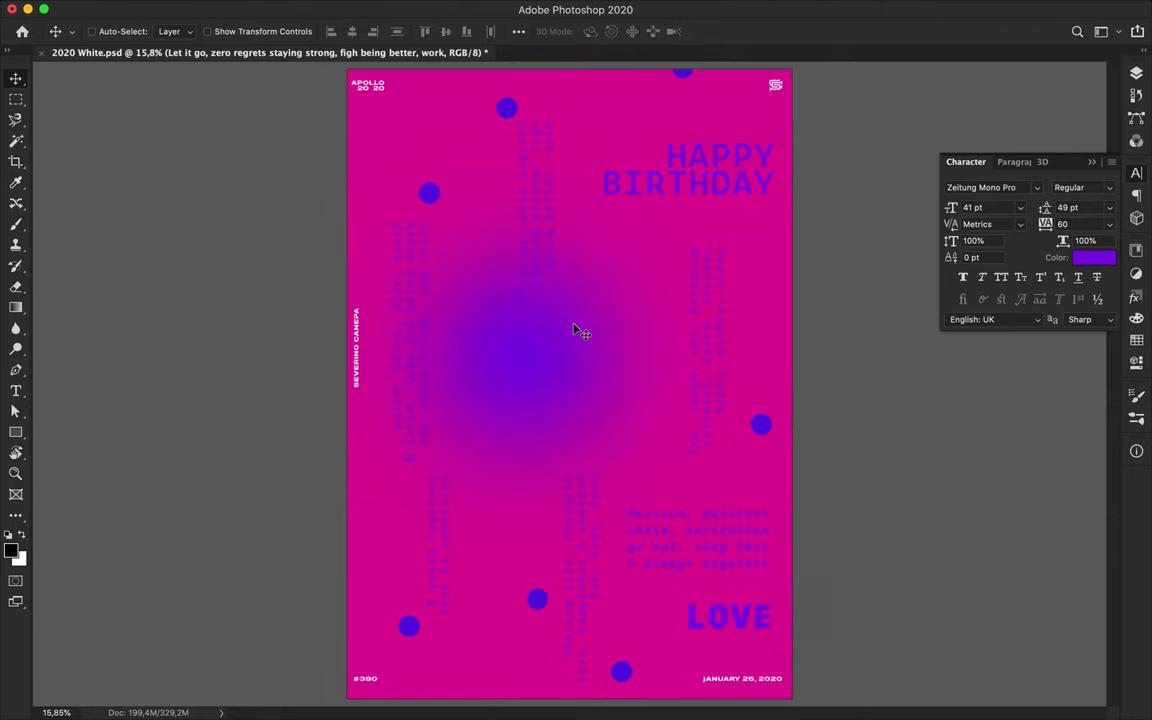
Select all corner layout layers from the logo down to APOLLO 20 20.
left_click(364, 86, "ctrl")
key("F7")
key("alt+bracketright")
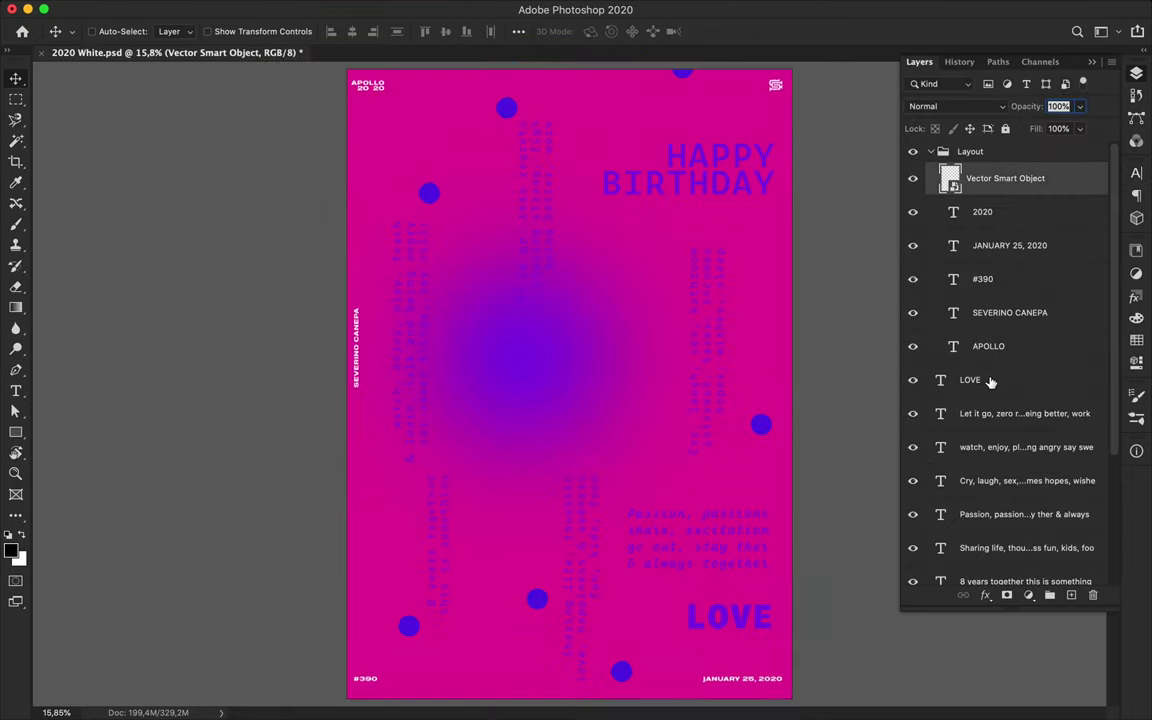
left_click(931, 151)
scroll(1008, 230, "down", 1)
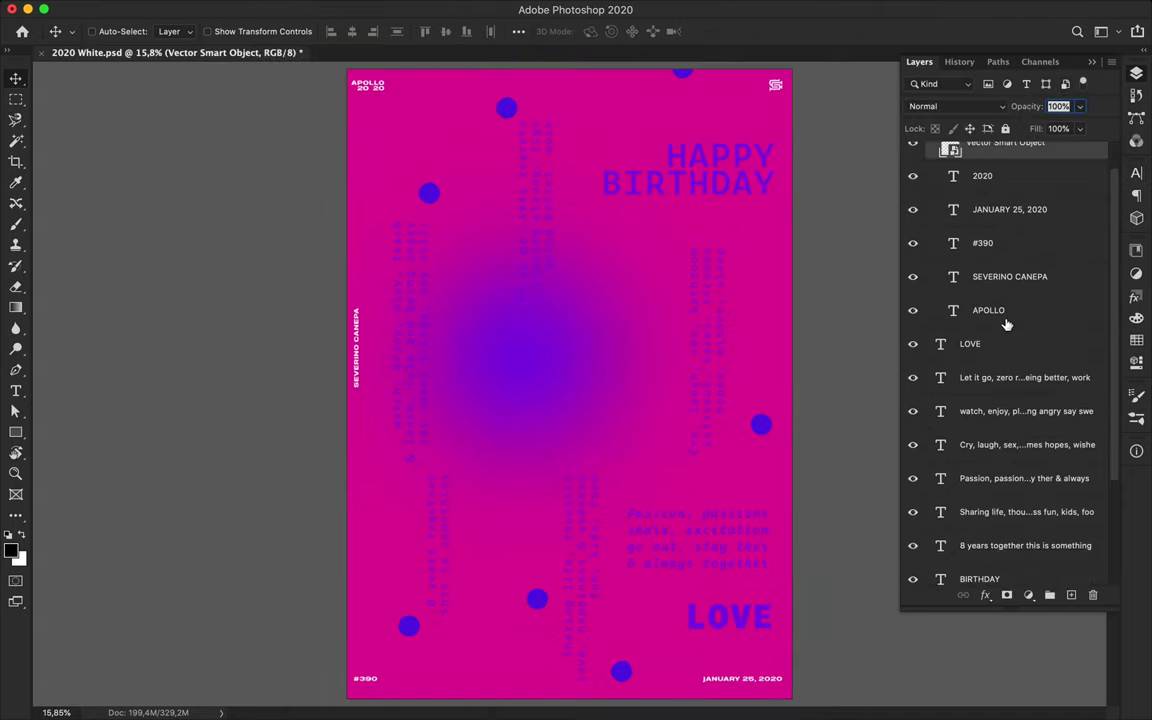
left_click(1000, 312, "shift")
Set the corner texts' colour to the purple sampled from a dot.
key("t")
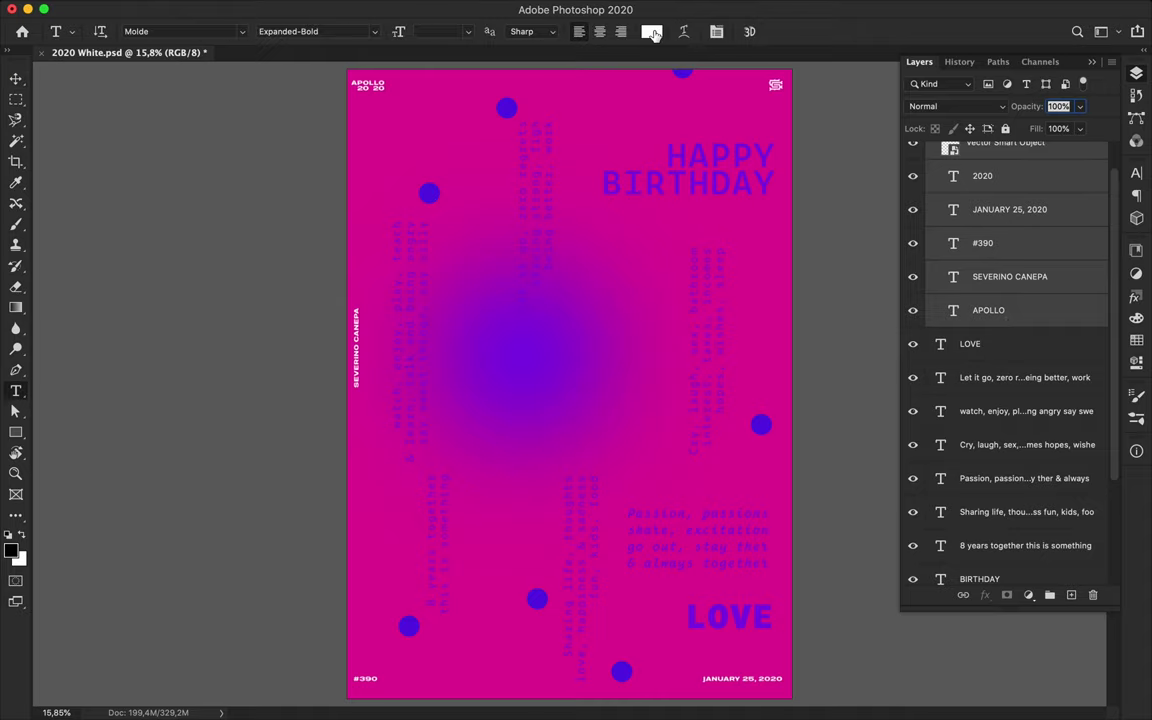
left_click(651, 31)
left_click(430, 200)
key("Return")
key("v")
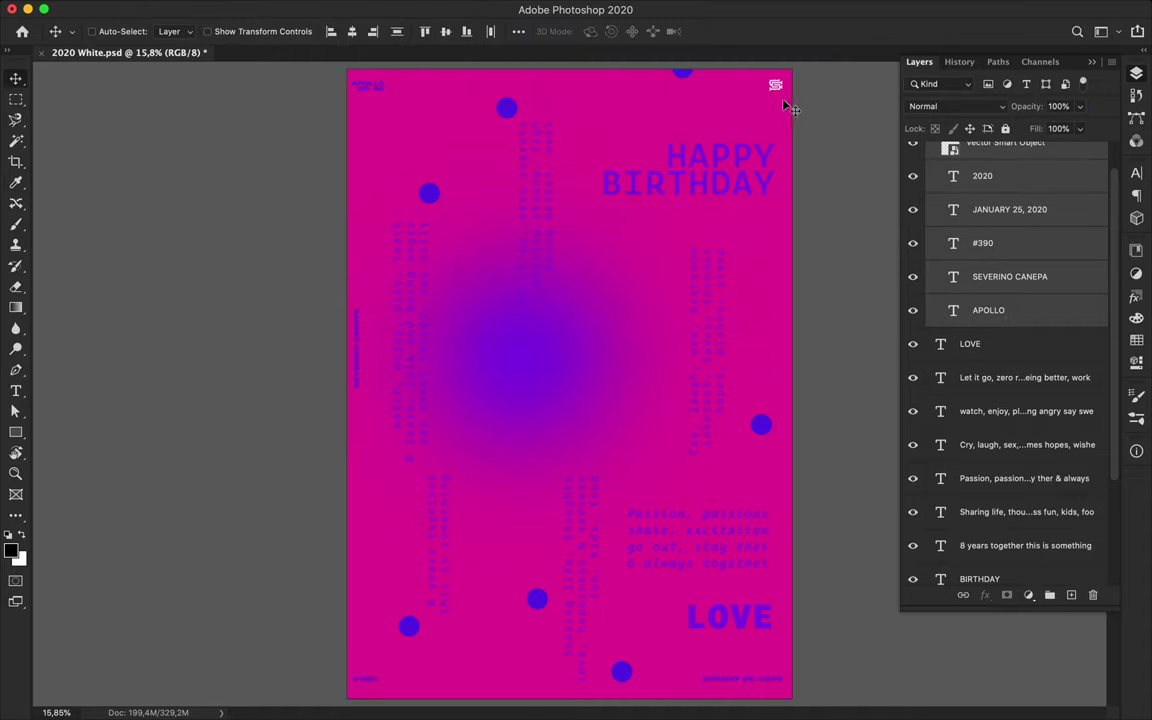
Sample the dot purple and attempt to paint the logo, dismissing the rasterize warning.
left_click(777, 88)
left_click(708, 78)
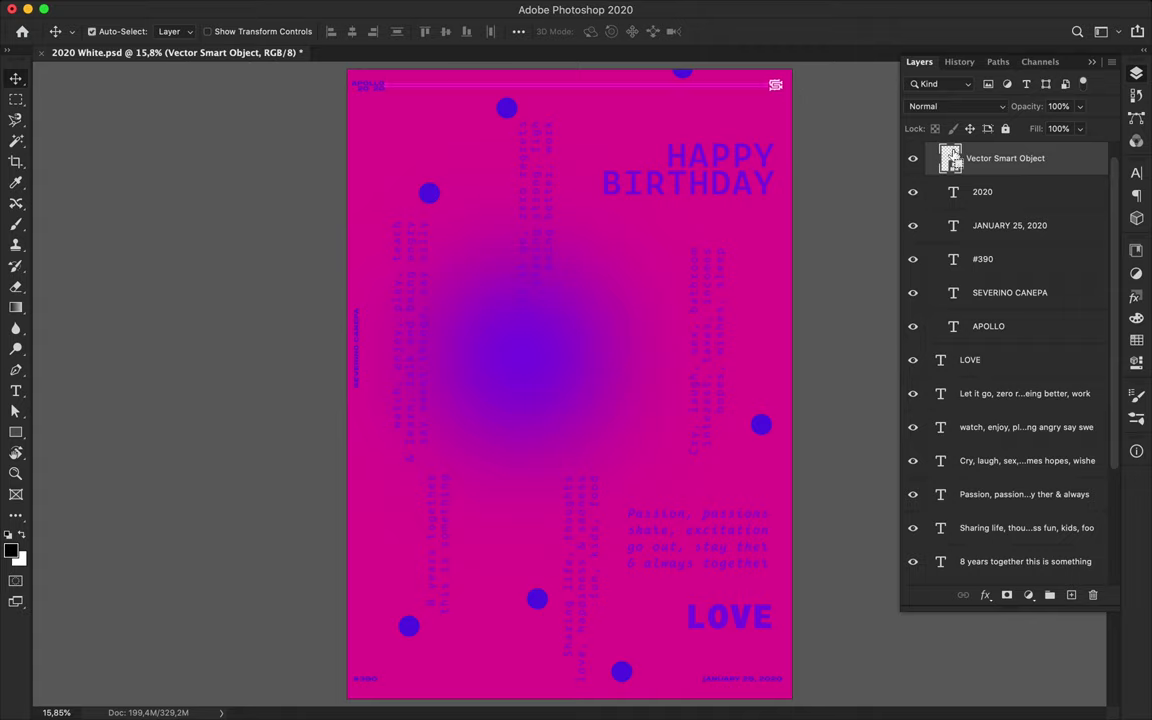
key("b")
key("i")
left_click(682, 74)
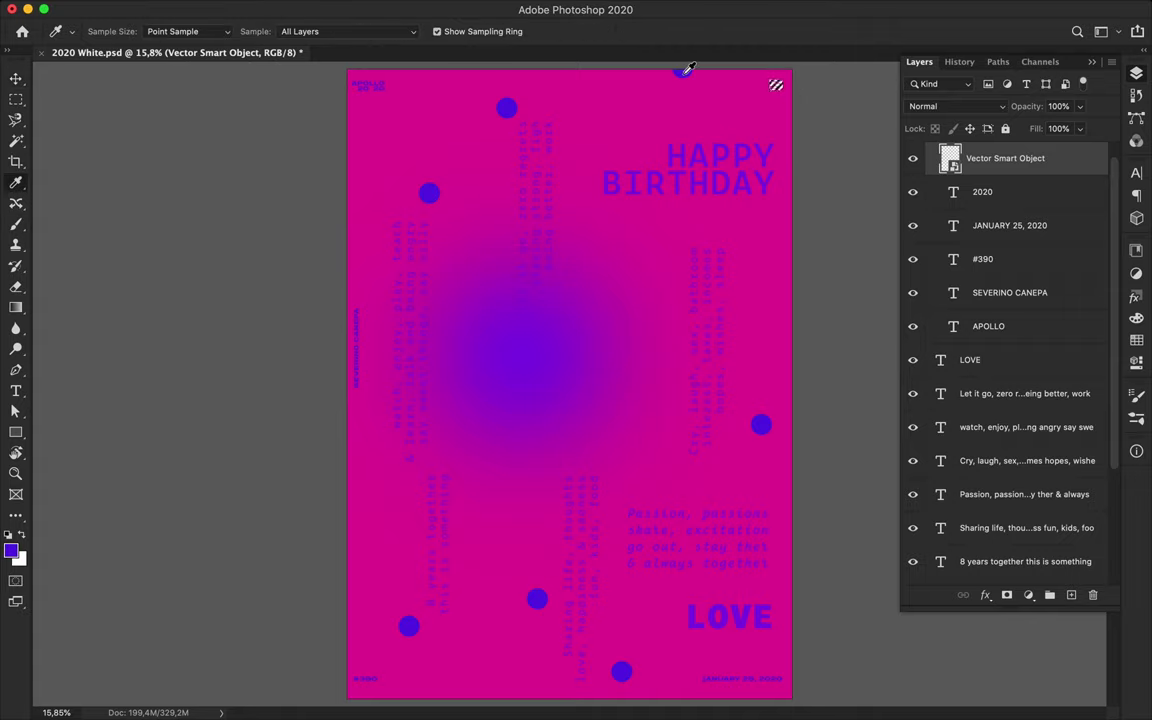
key("b")
left_click(787, 101)
left_click(696, 249)
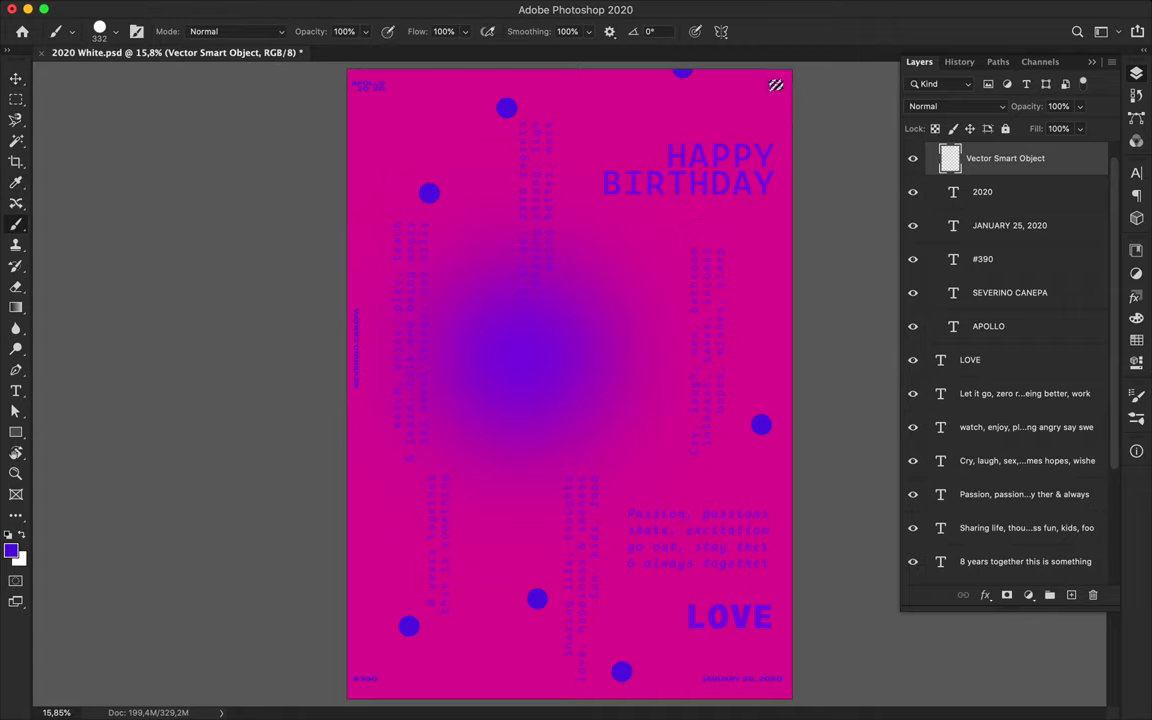
Nudge the purple glow slightly down and save 2020 White.psd.
key("m")
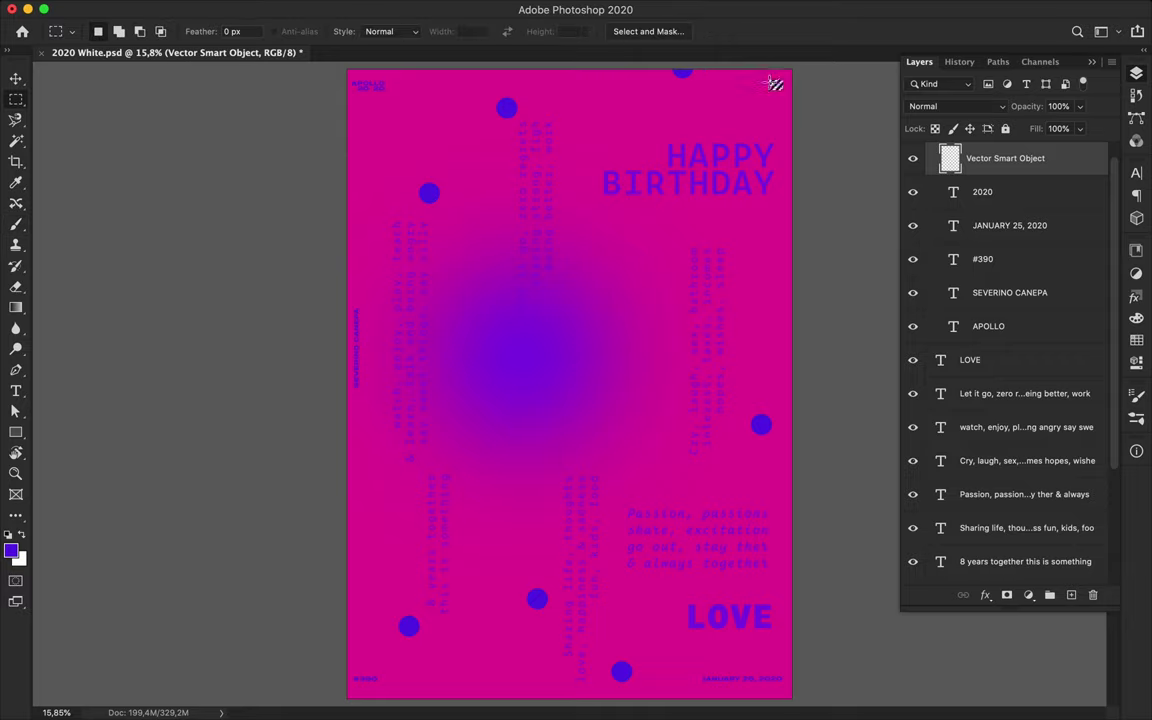
key("v")
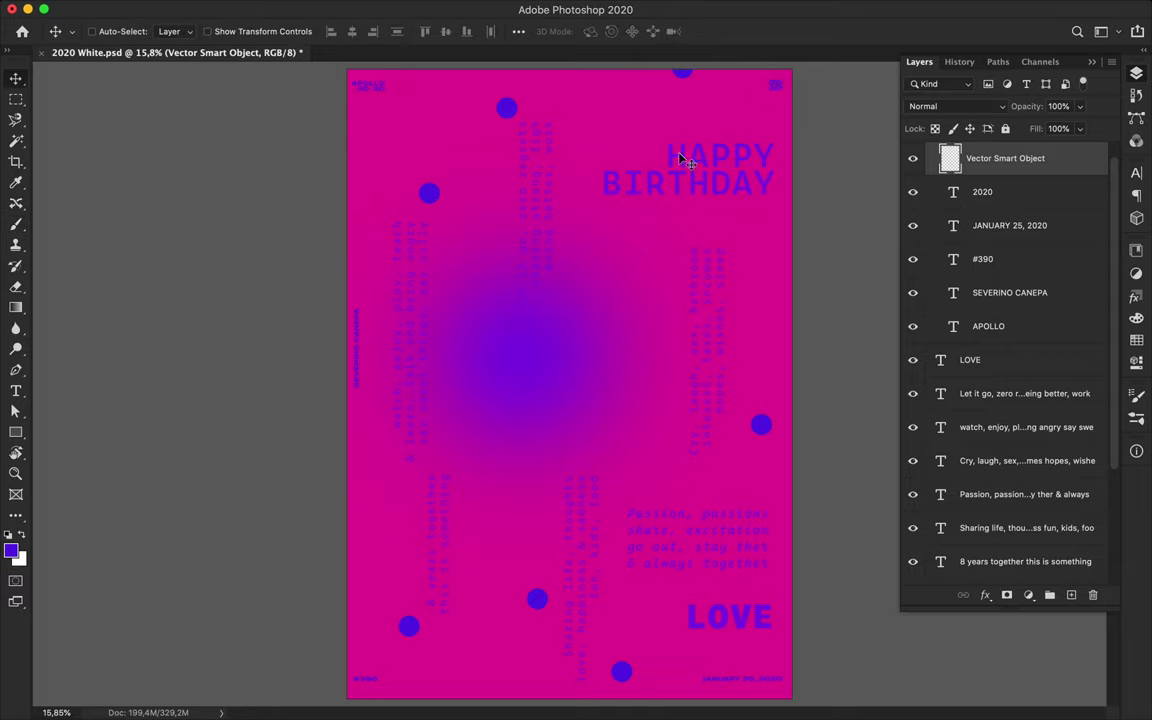
scroll(609, 180, "down", 1)
scroll(607, 181, "up", 2)
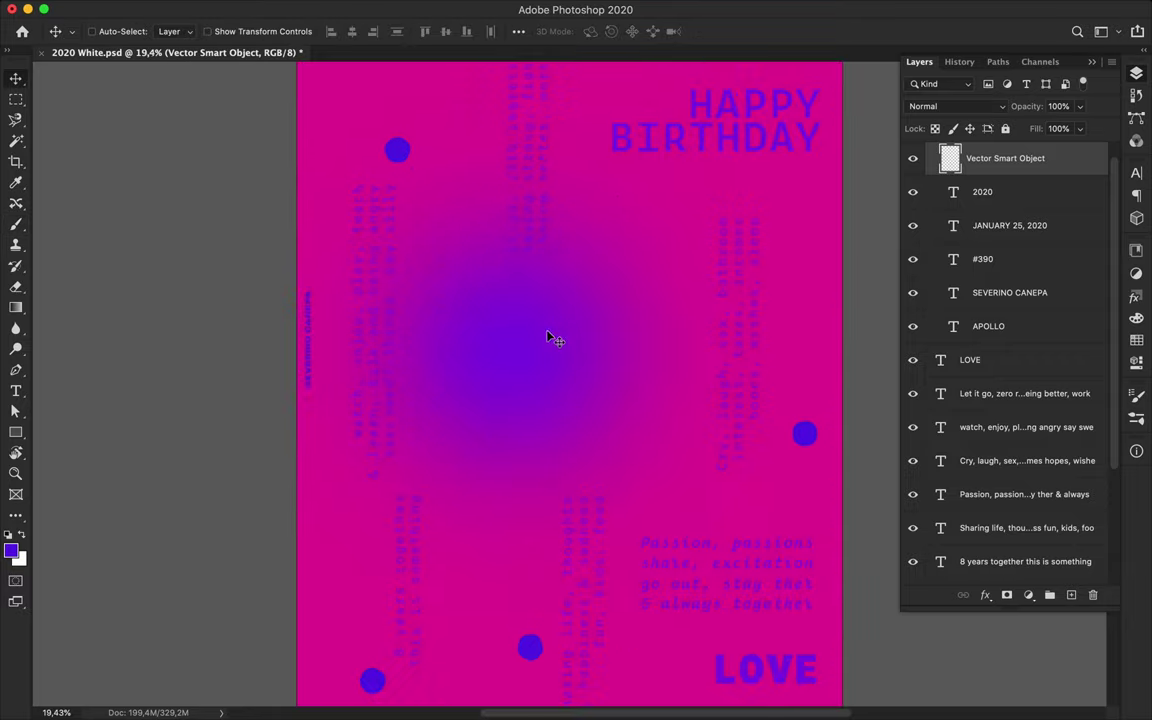
left_click_drag(524, 360, 522, 378)
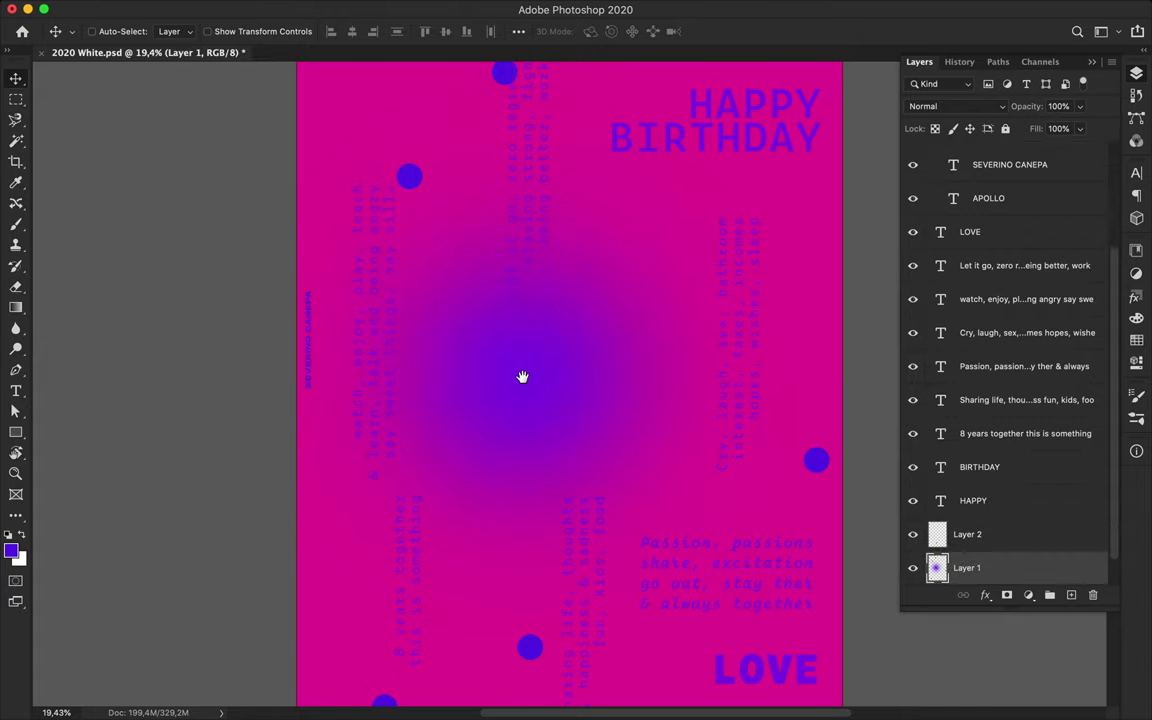
scroll(546, 368, "down", 1)
scroll(590, 416, "down", 2)
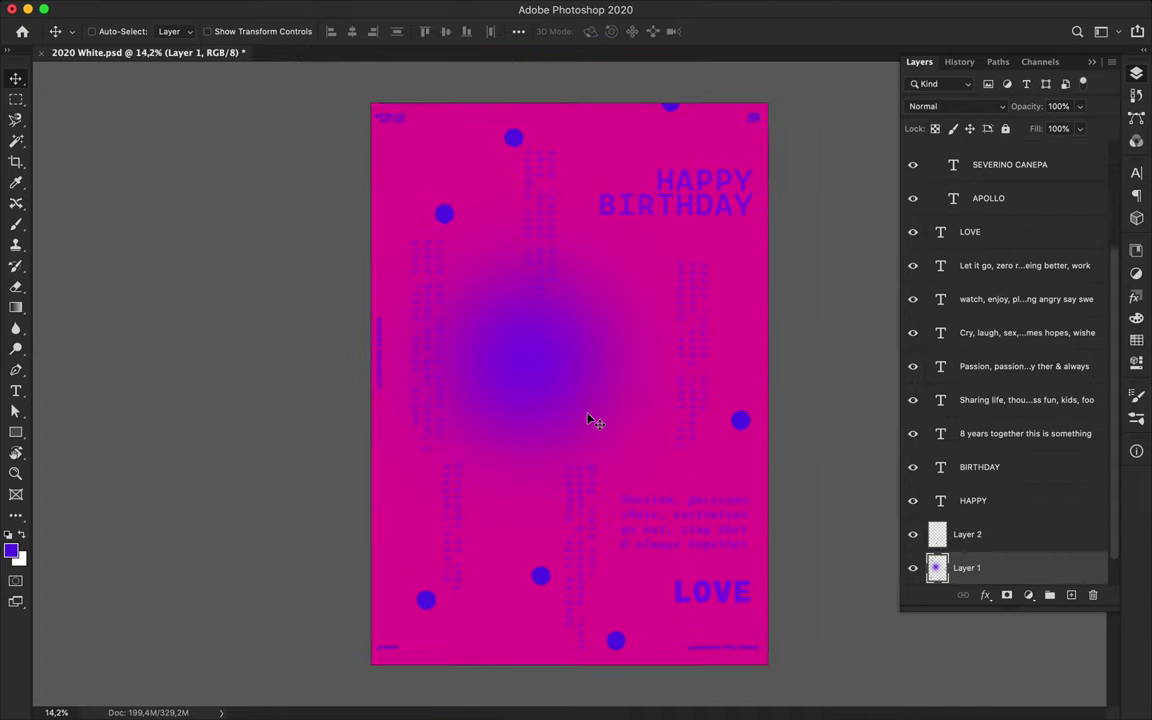
key("ctrl+s")
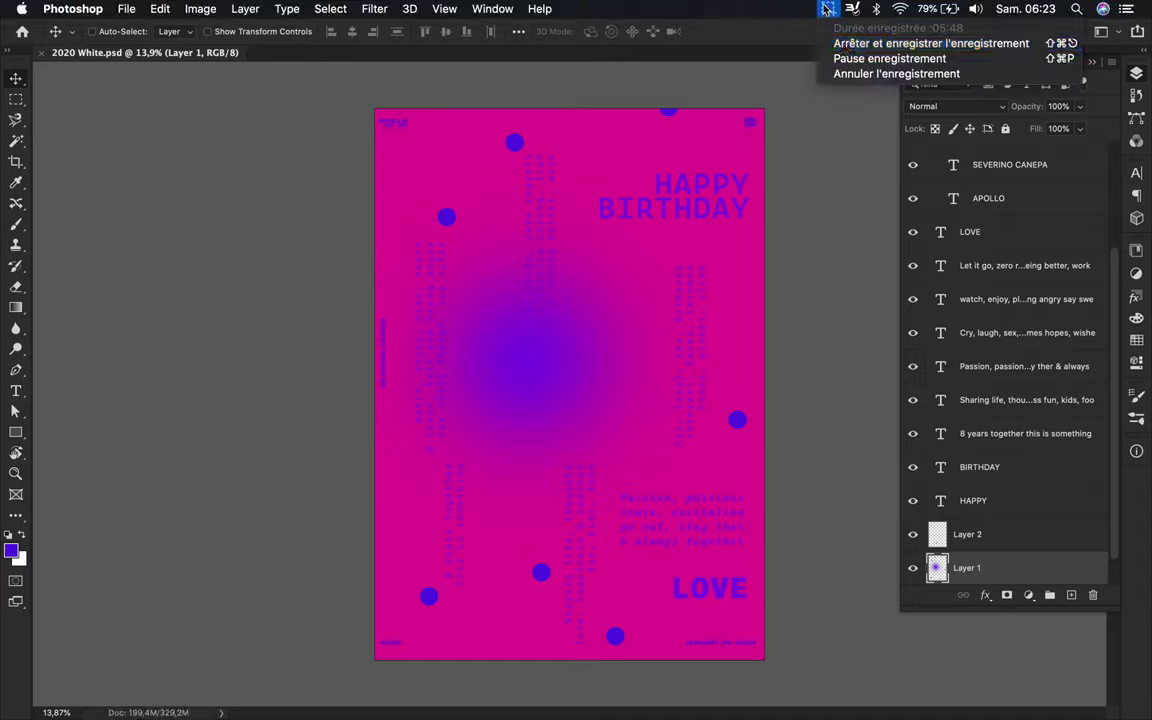